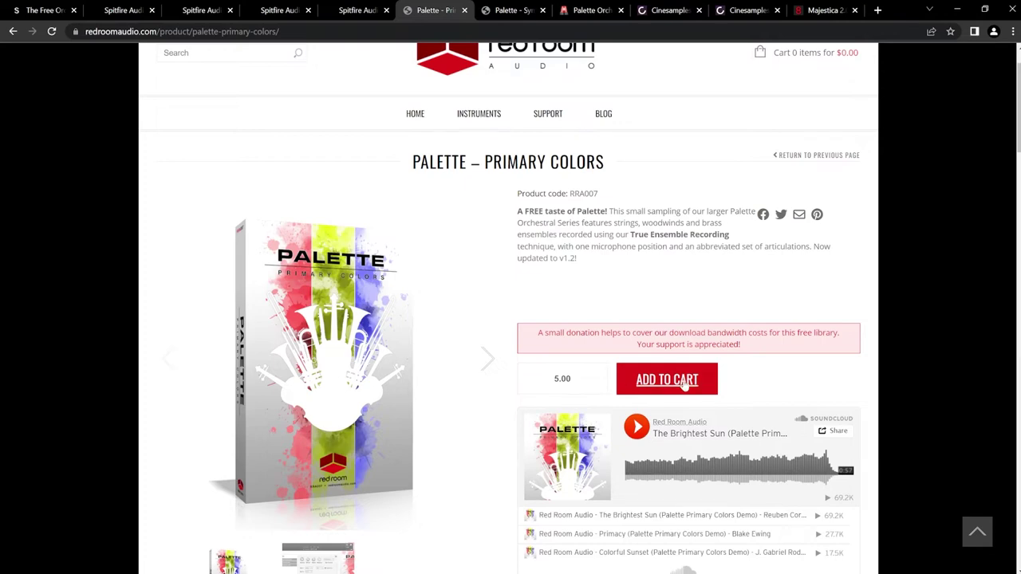
# - Open the Palette – Symphonic Sketchpad product page and read through its description, ensembles, features, articulations and GUI sections
pyautogui.scroll(2, 894, 390)
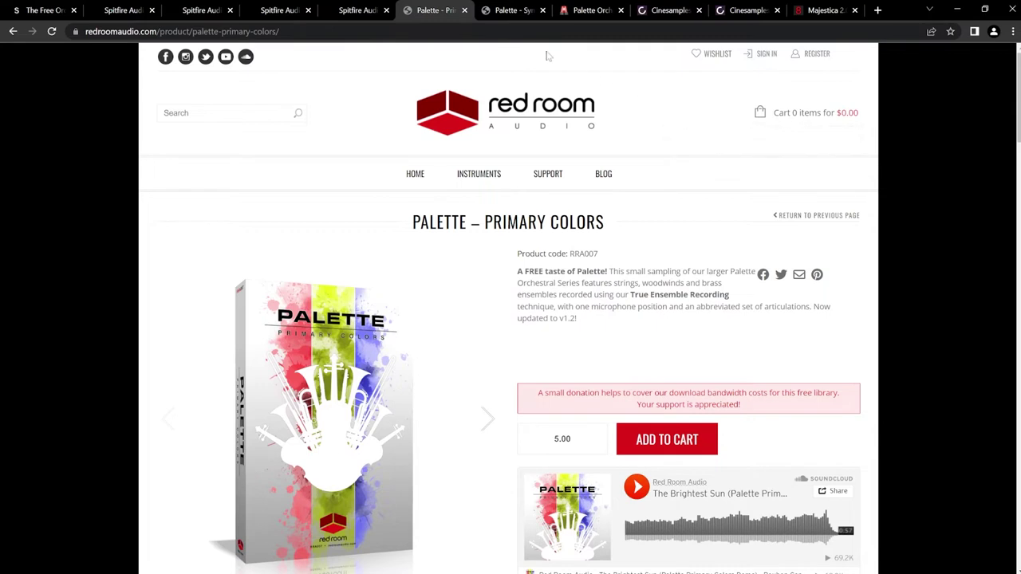
pyautogui.click(517, 10)
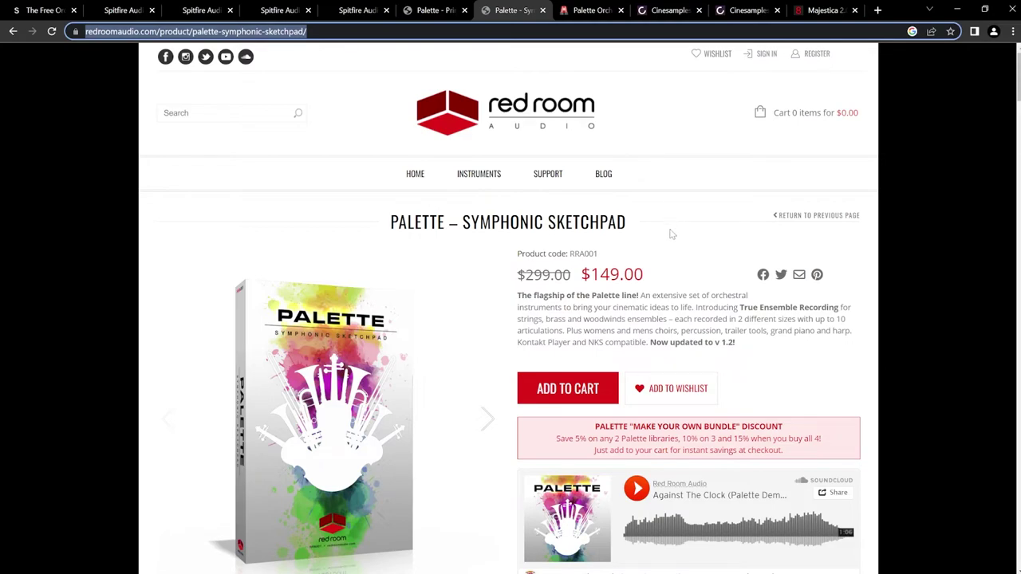
pyautogui.scroll(-2, 670, 234)
pyautogui.scroll(-3, 678, 229)
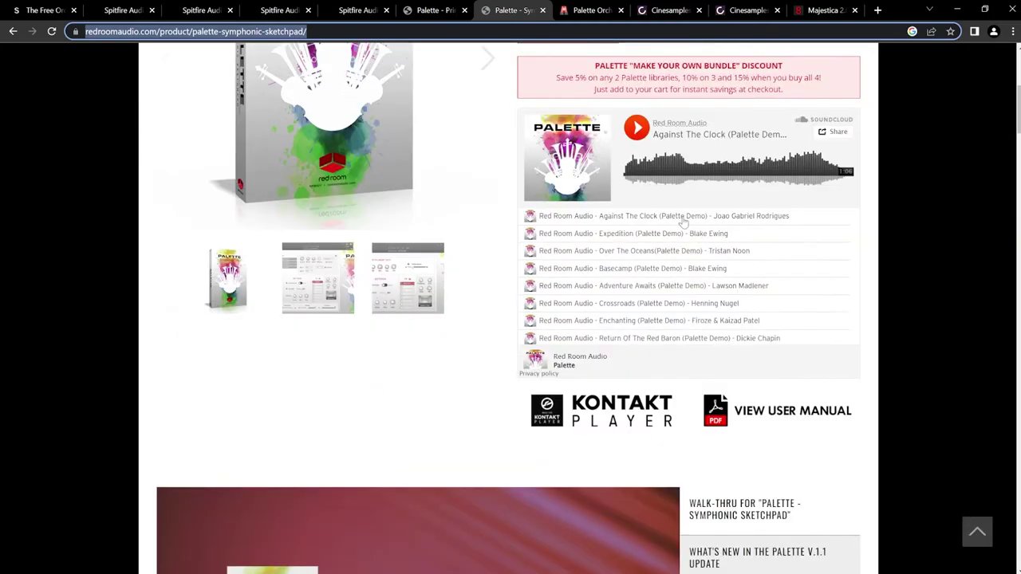
pyautogui.scroll(-8, 686, 226)
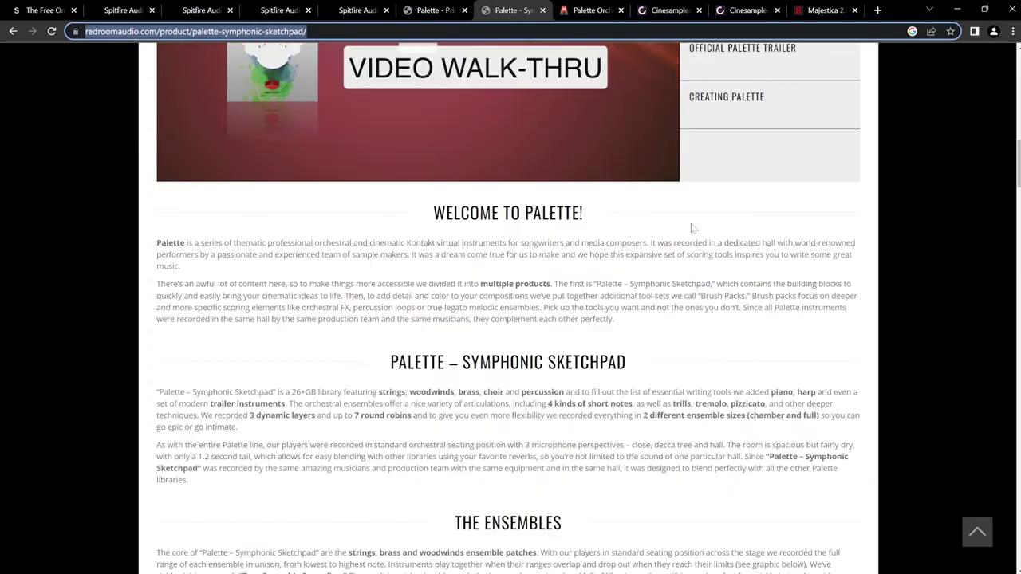
pyautogui.scroll(-7, 692, 229)
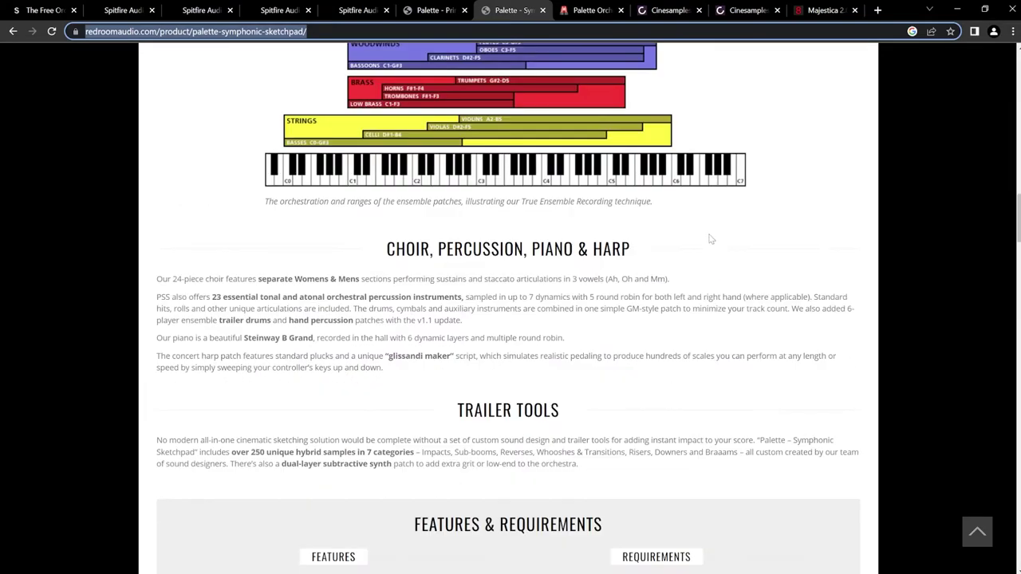
pyautogui.scroll(-8, 712, 240)
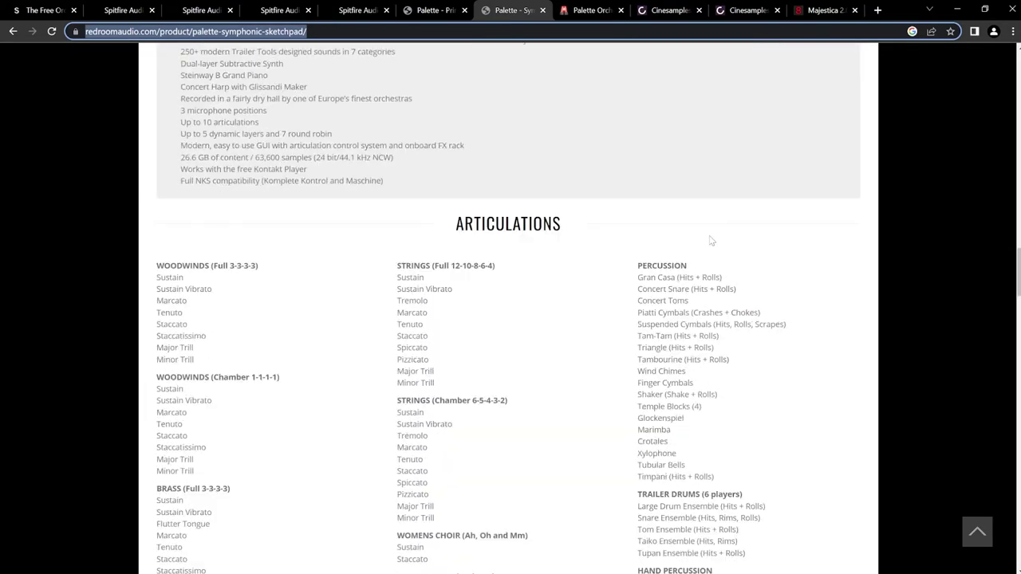
pyautogui.scroll(-8, 711, 240)
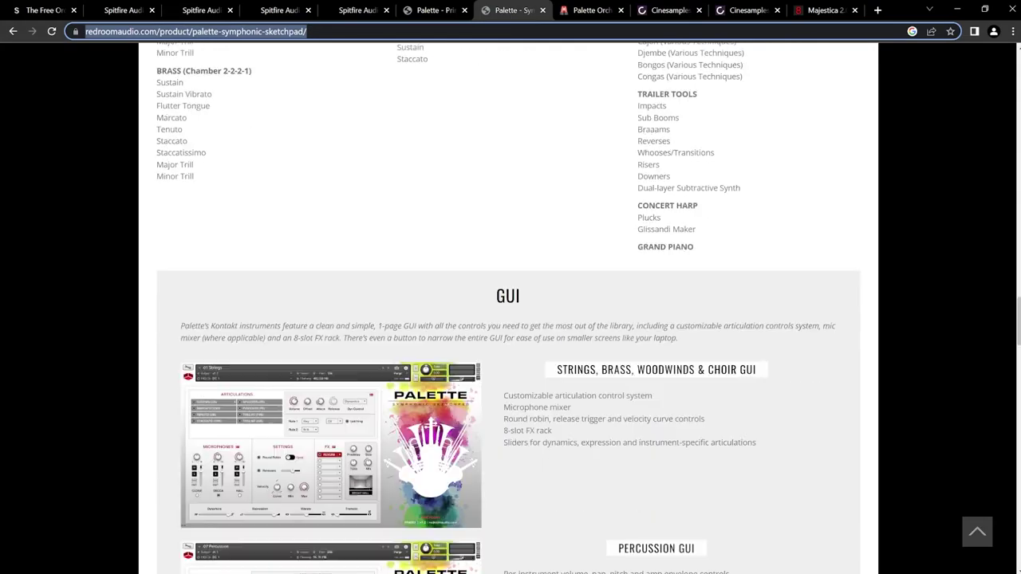
pyautogui.scroll(-8, 757, 255)
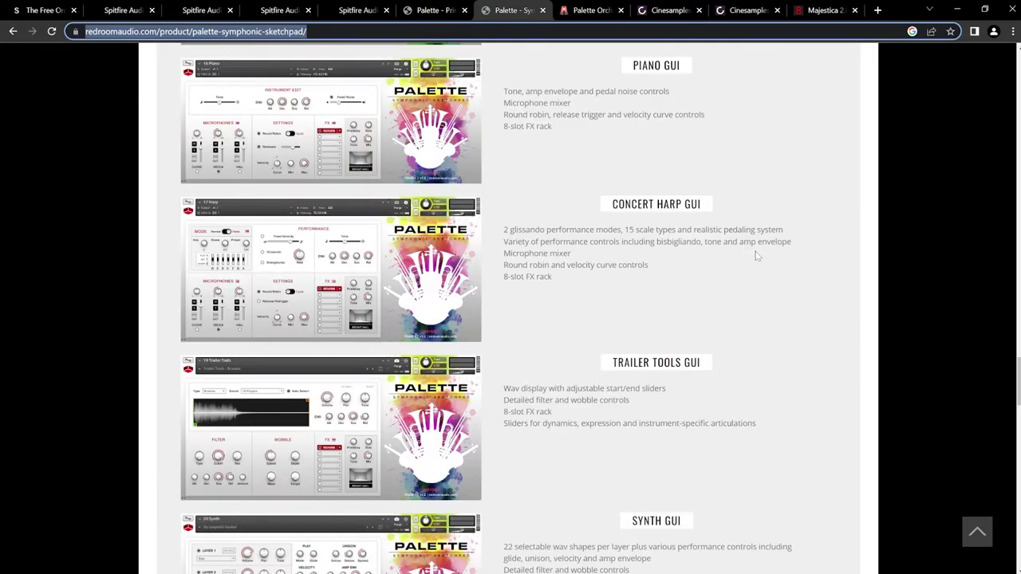
# - Examine the comparison table of all-in-one orchestral libraries and the related Palette products on the Symphonic Sketchpad page
pyautogui.scroll(-14, 756, 255)
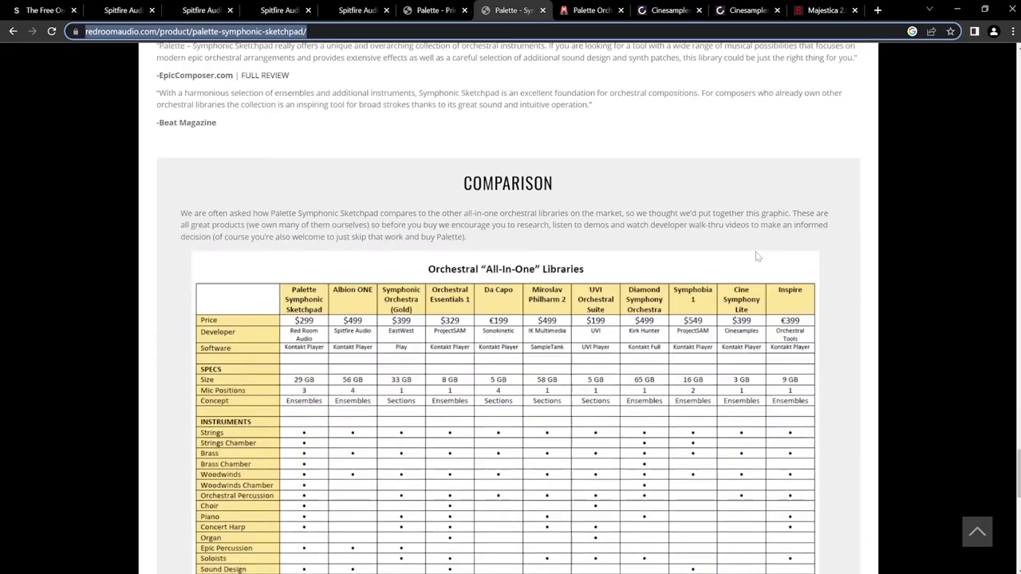
pyautogui.scroll(-2, 757, 255)
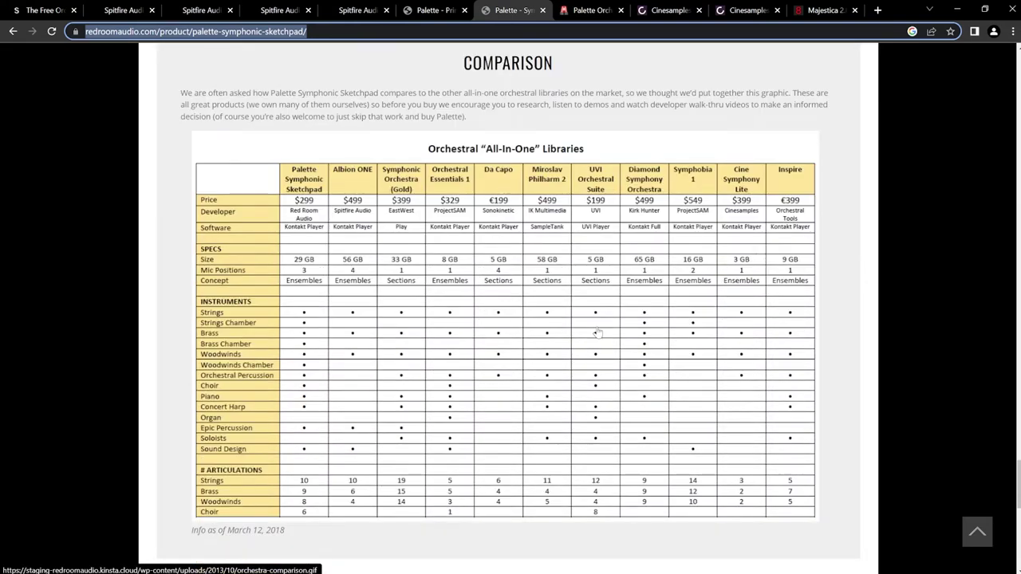
pyautogui.scroll(-7, 599, 286)
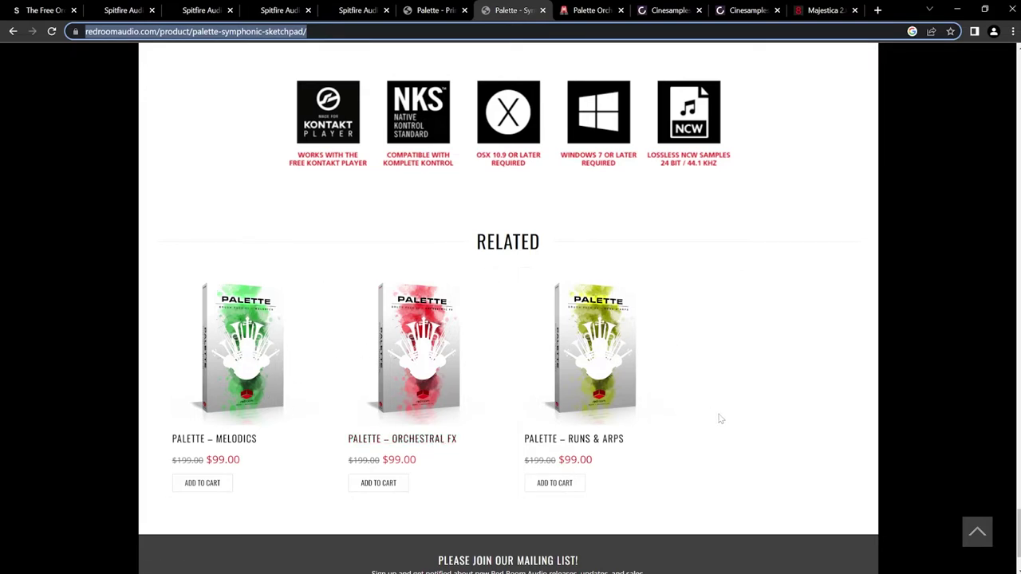
pyautogui.scroll(-1, 720, 418)
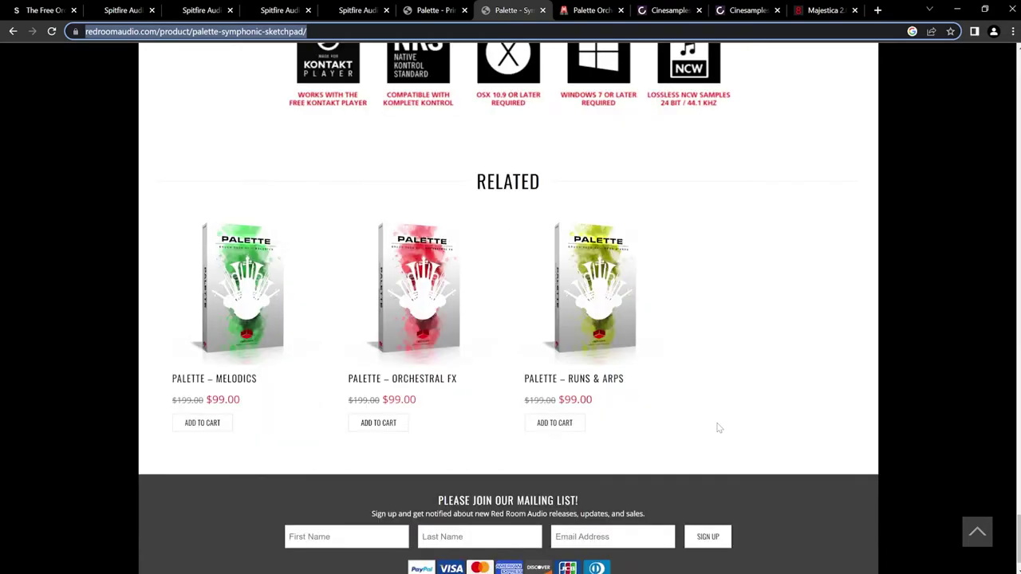
pyautogui.scroll(4, 718, 428)
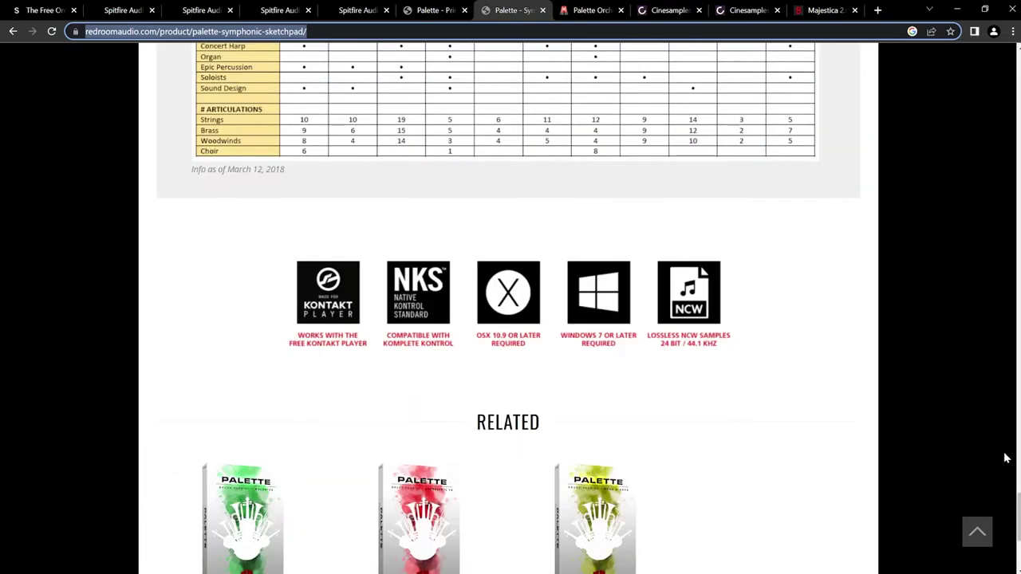
pyautogui.moveTo(1017, 489); pyautogui.dragTo(1018, 461)
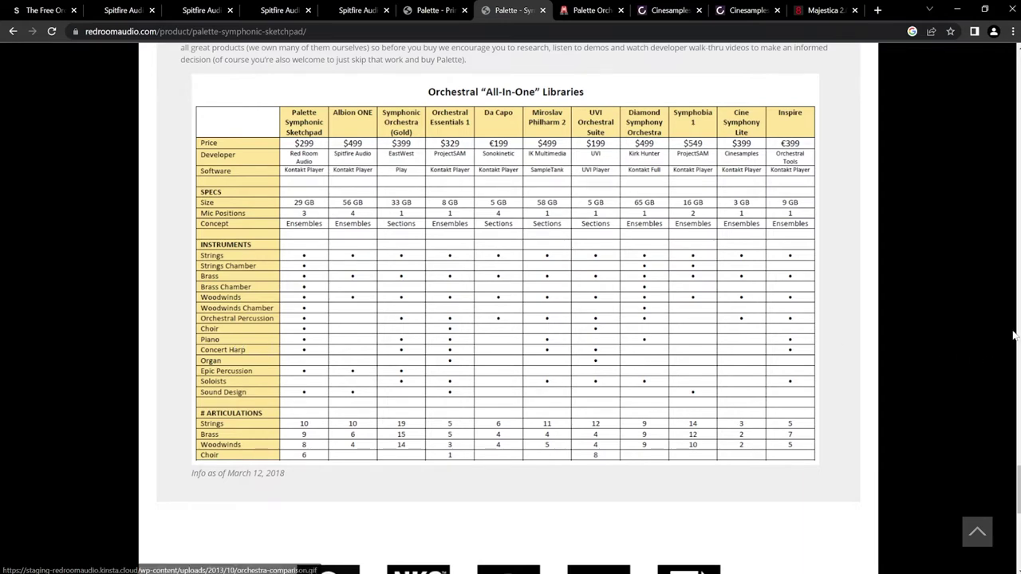
# - Look back over the Symphonic Sketchpad page's reviews, GUI and articulations sections up to the product summary and price
pyautogui.scroll(15, 1018, 490)
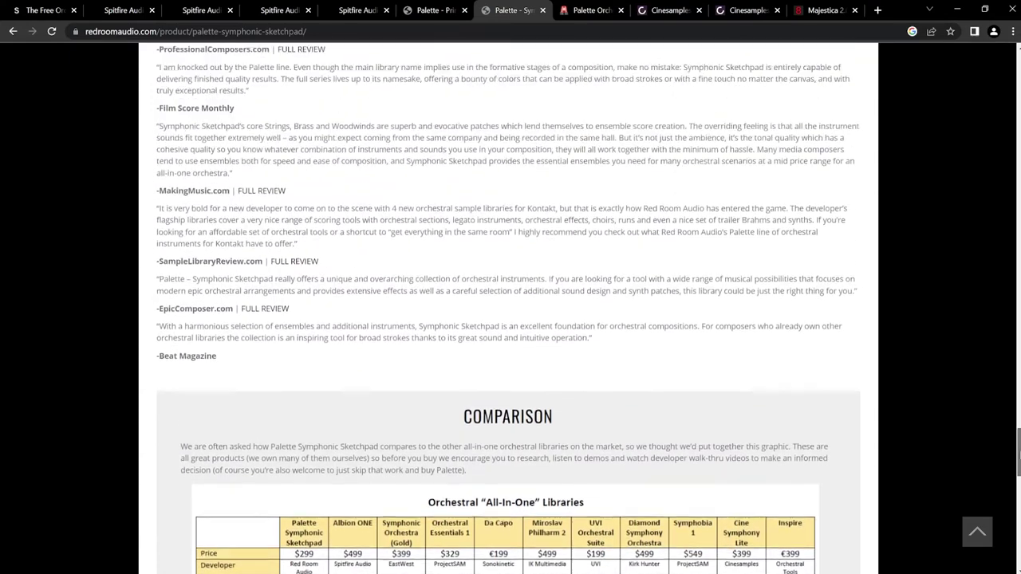
pyautogui.scroll(7, 1018, 489)
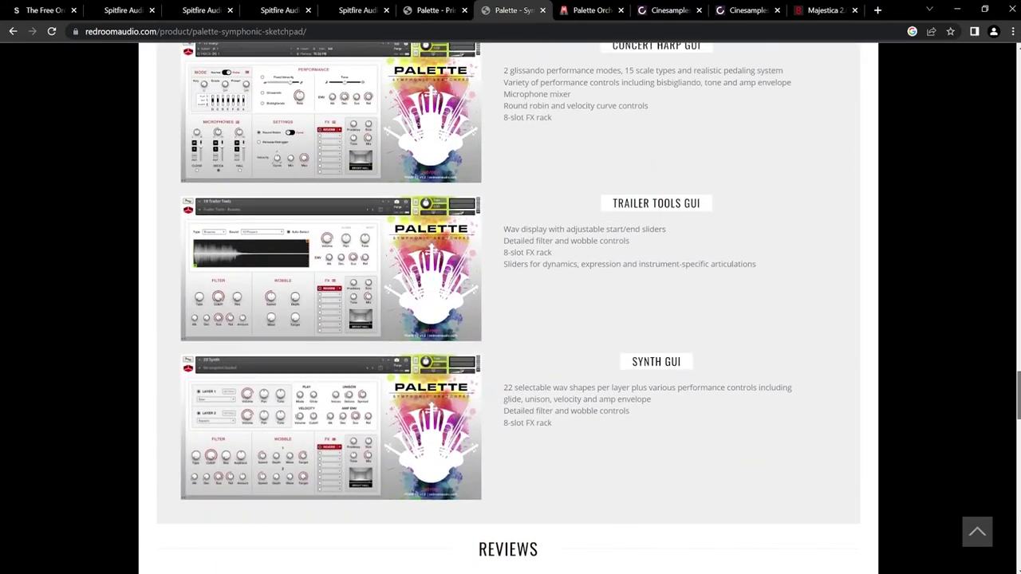
pyautogui.scroll(8, 1017, 489)
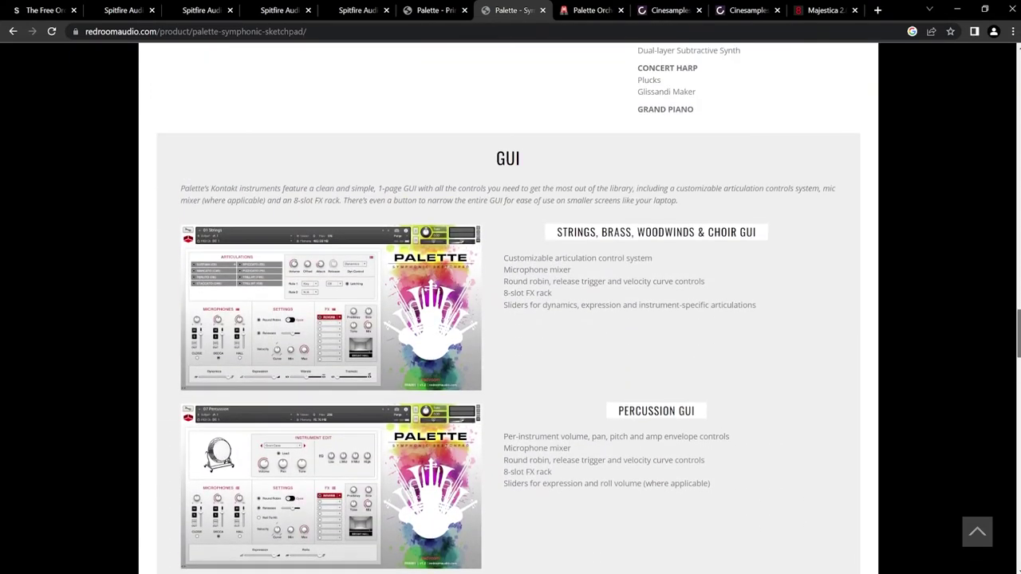
pyautogui.scroll(15, 1017, 490)
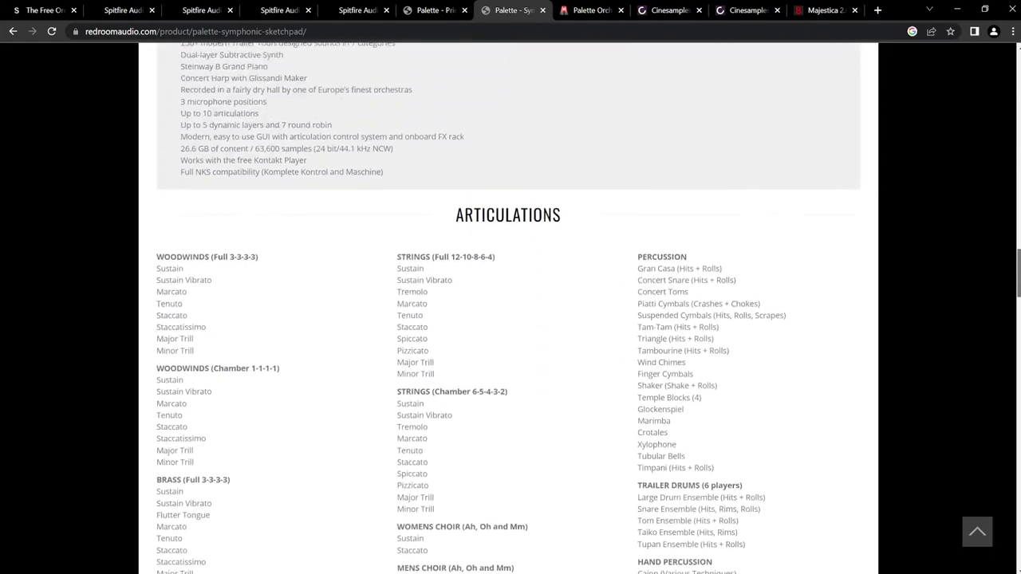
pyautogui.scroll(15, 509, 311)
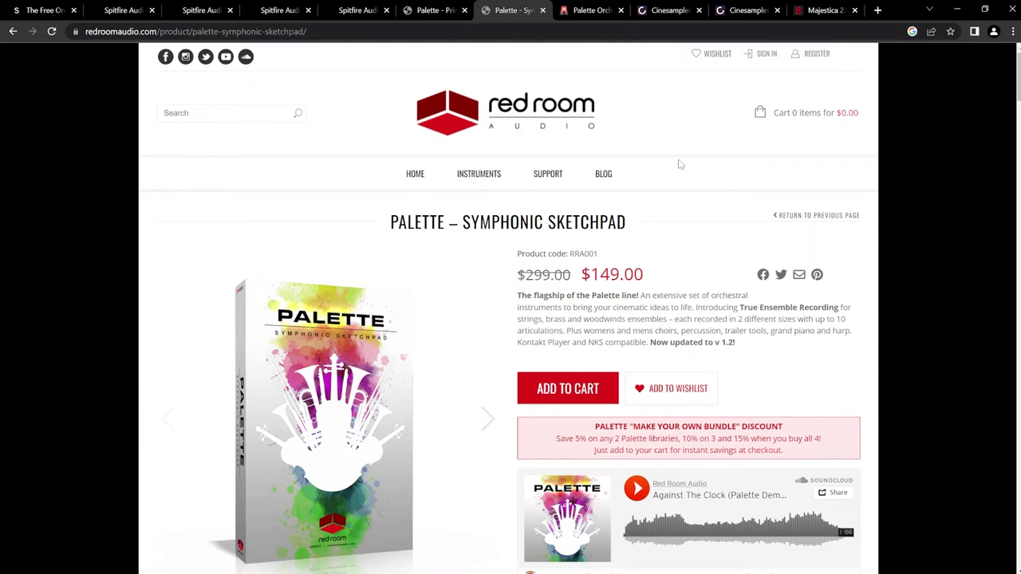
# - Open the Palette Complete Orchestra offer on Audio Plugin Deals, reload it, and examine the bundle's description, sale countdown and price
pyautogui.click(587, 11)
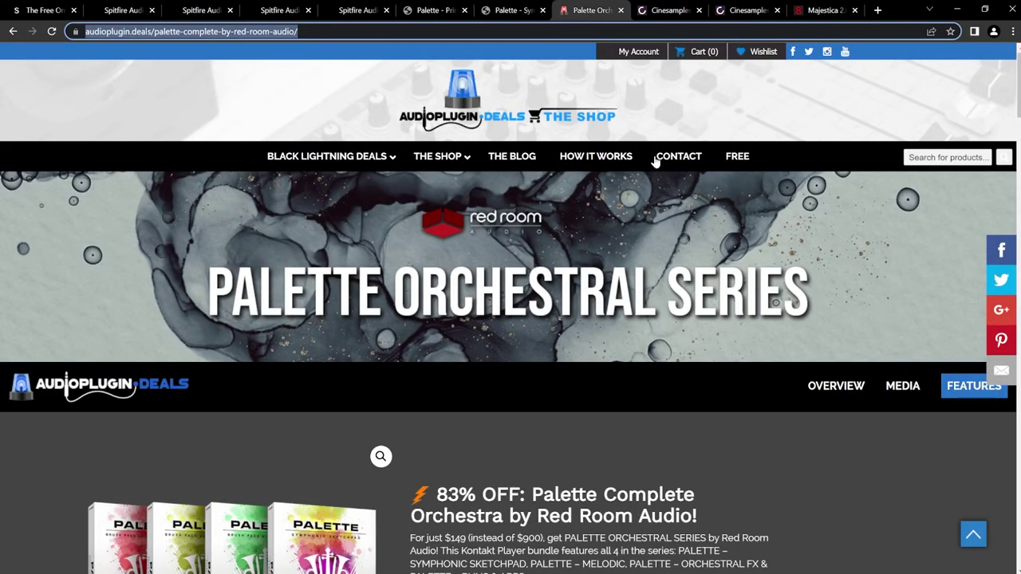
pyautogui.scroll(-3, 825, 439)
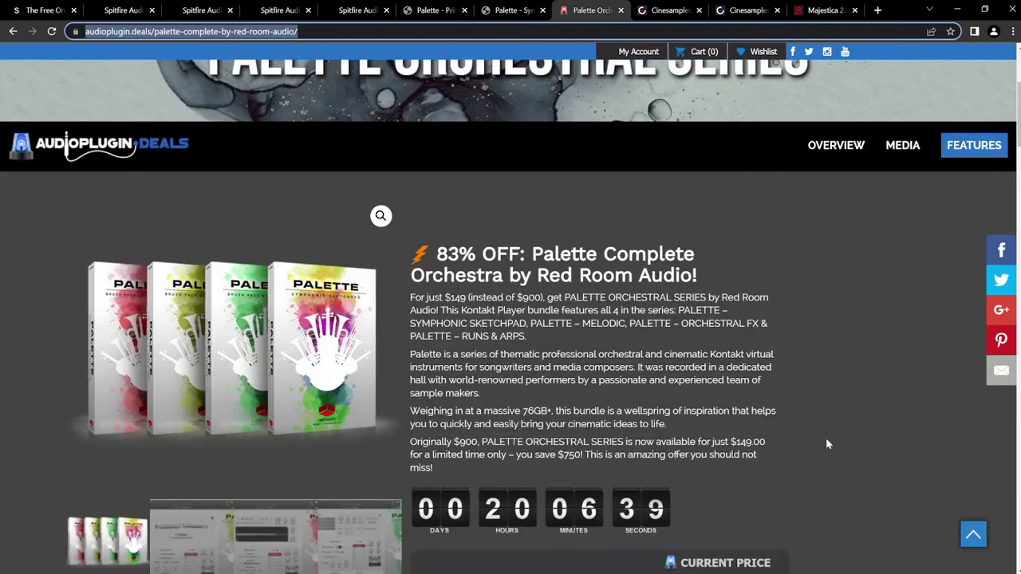
pyautogui.scroll(-1, 825, 437)
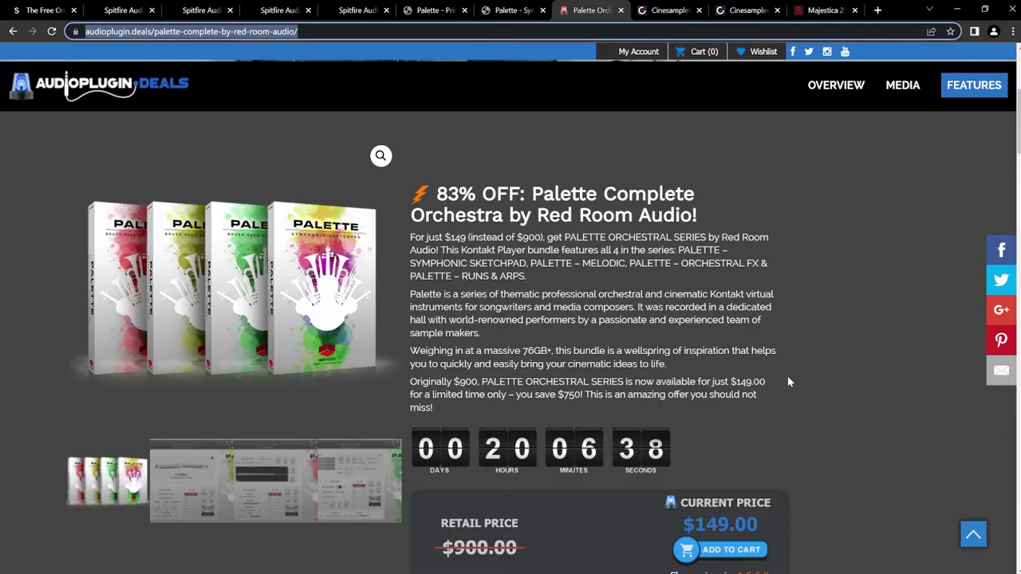
pyautogui.click(54, 32)
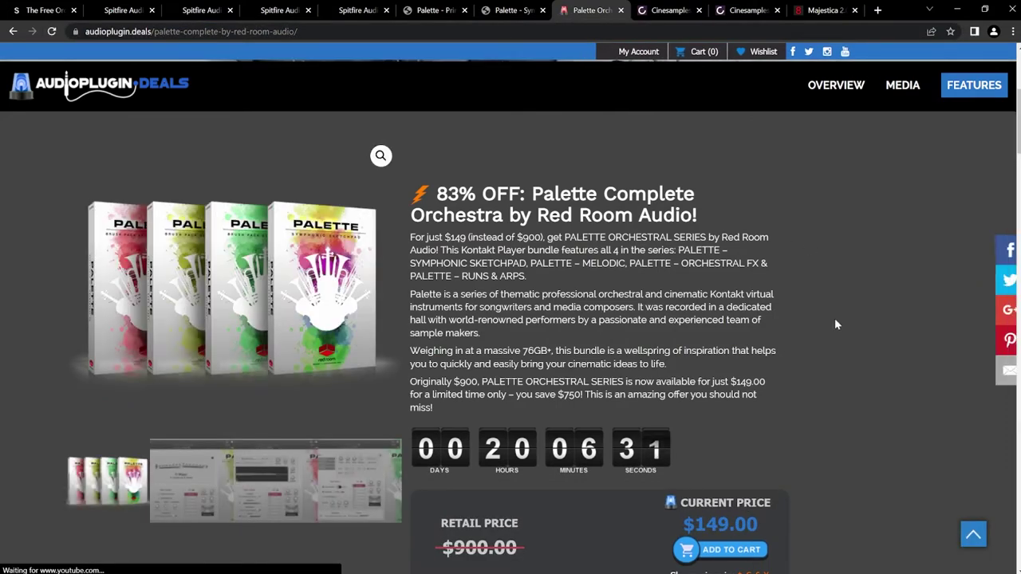
pyautogui.scroll(-2, 834, 323)
pyautogui.scroll(2, 834, 323)
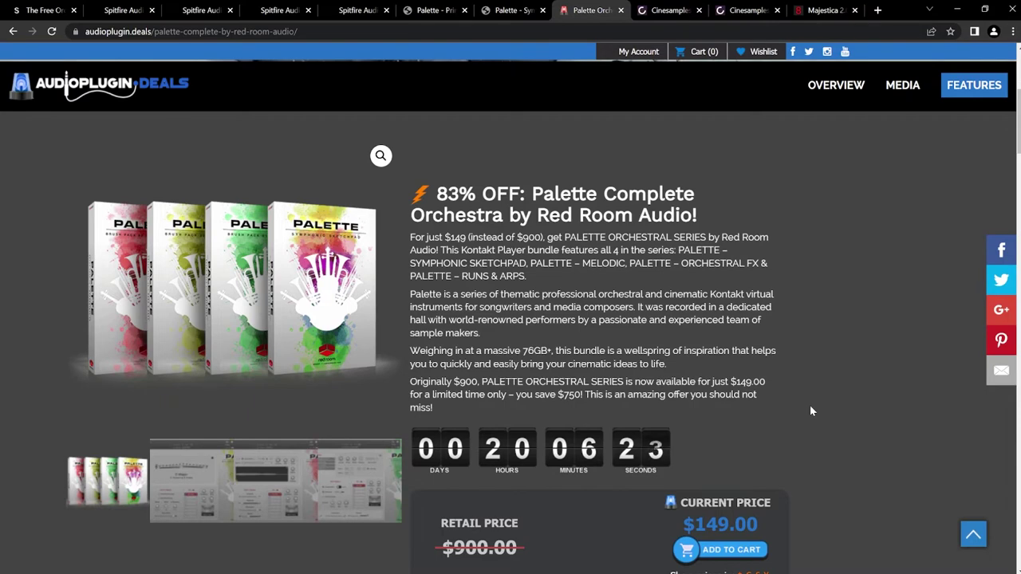
pyautogui.scroll(-1, 851, 418)
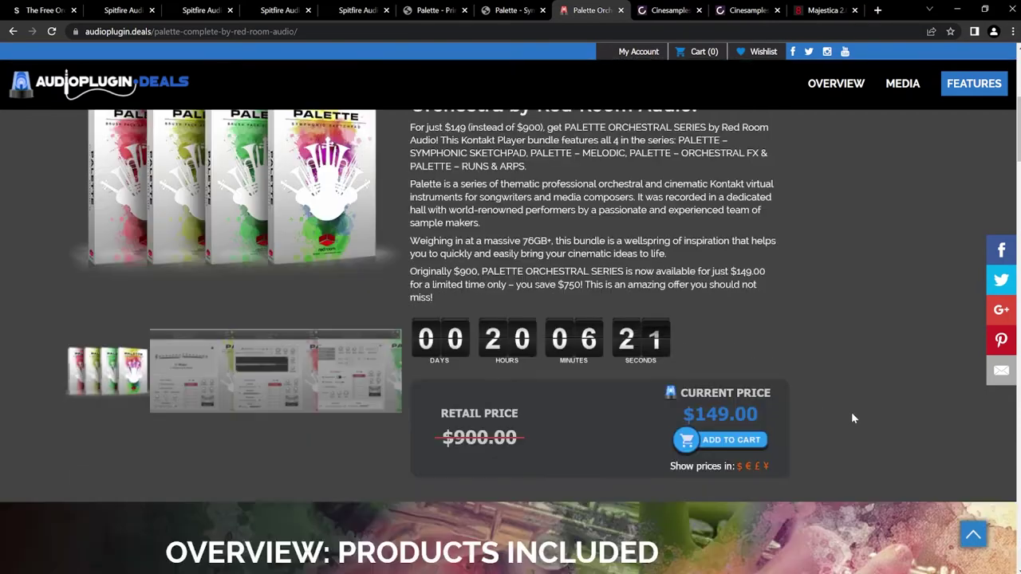
pyautogui.scroll(1, 851, 418)
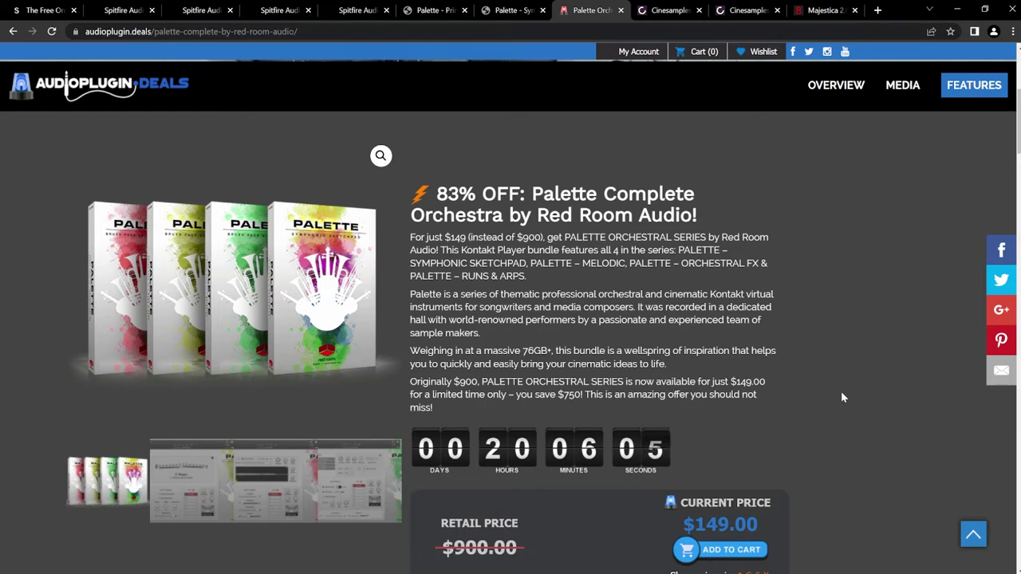
# - Examine the overview of the individual Palette products included in the Red Room Audio bundle, including Melodics, Orchestral FX and Runs & Arps
pyautogui.scroll(-2, 862, 399)
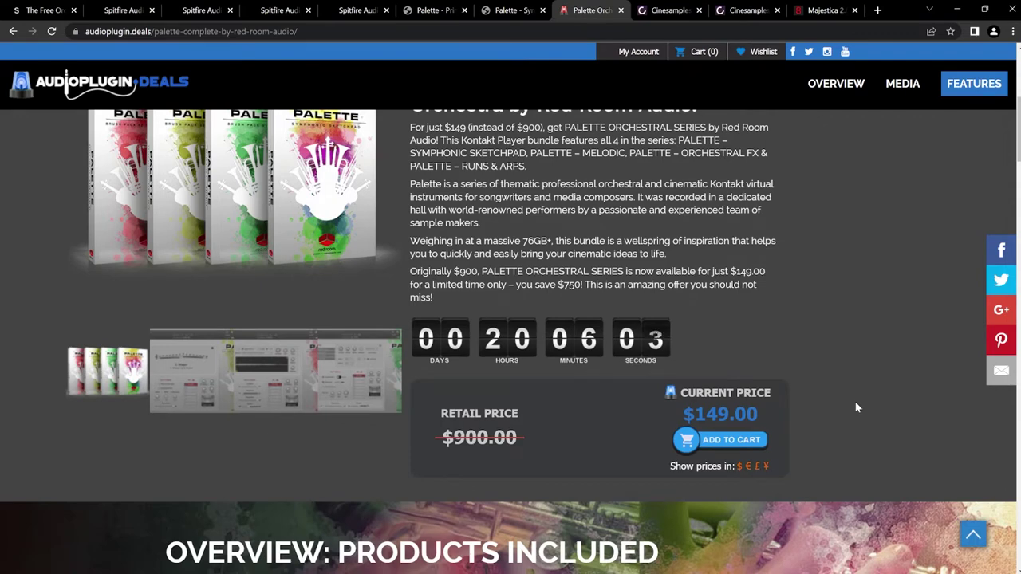
pyautogui.scroll(-2, 857, 407)
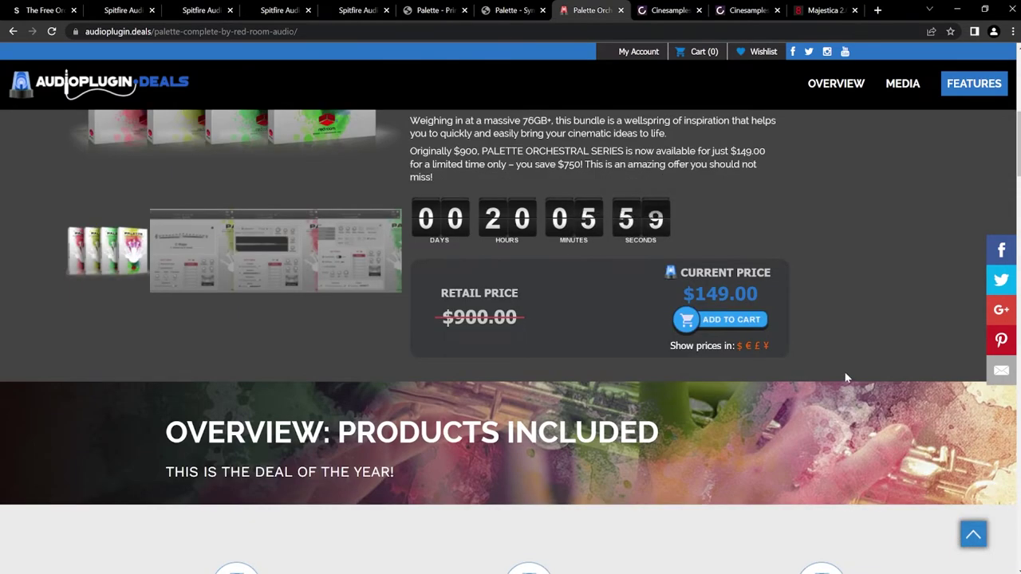
pyautogui.scroll(-3, 848, 376)
pyautogui.scroll(-1, 849, 376)
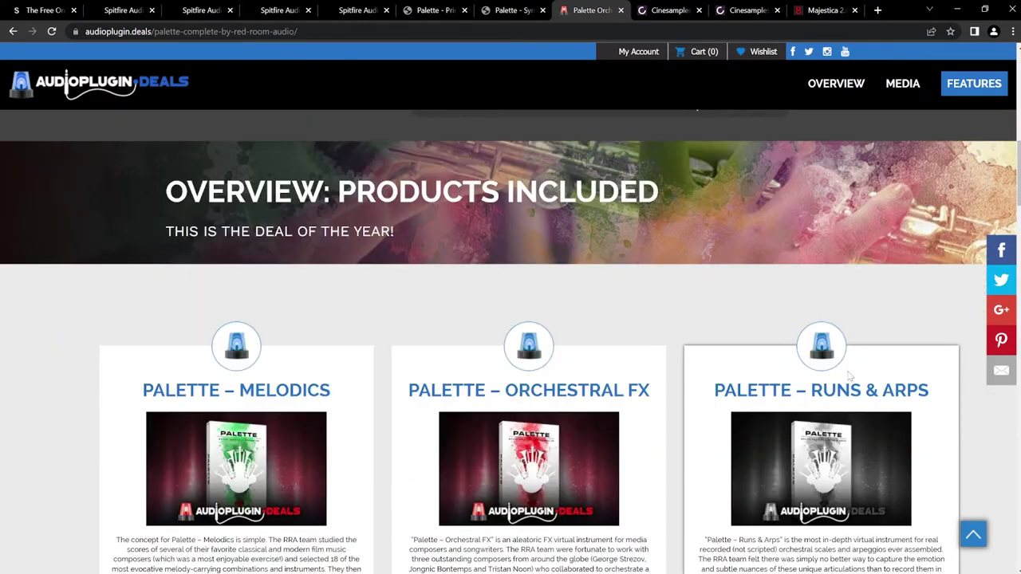
pyautogui.scroll(6, 849, 376)
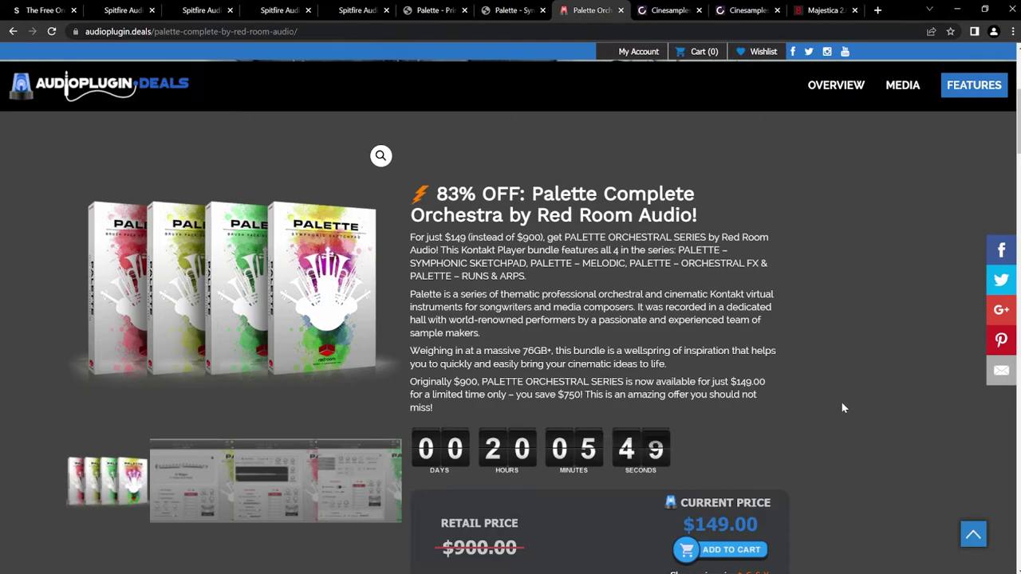
pyautogui.scroll(-1, 846, 407)
pyautogui.scroll(1, 848, 407)
pyautogui.scroll(-1, 842, 429)
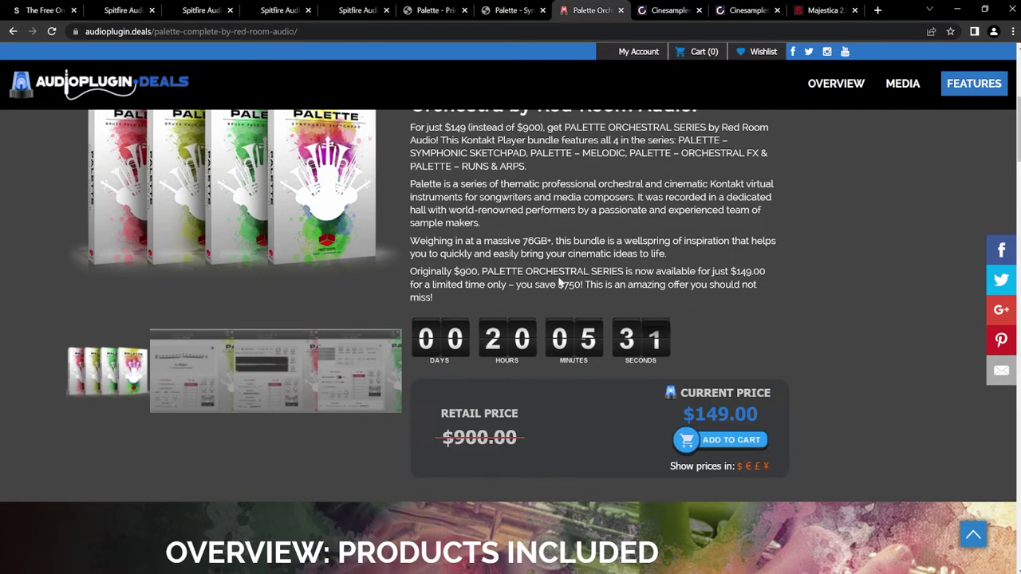
pyautogui.scroll(1, 838, 373)
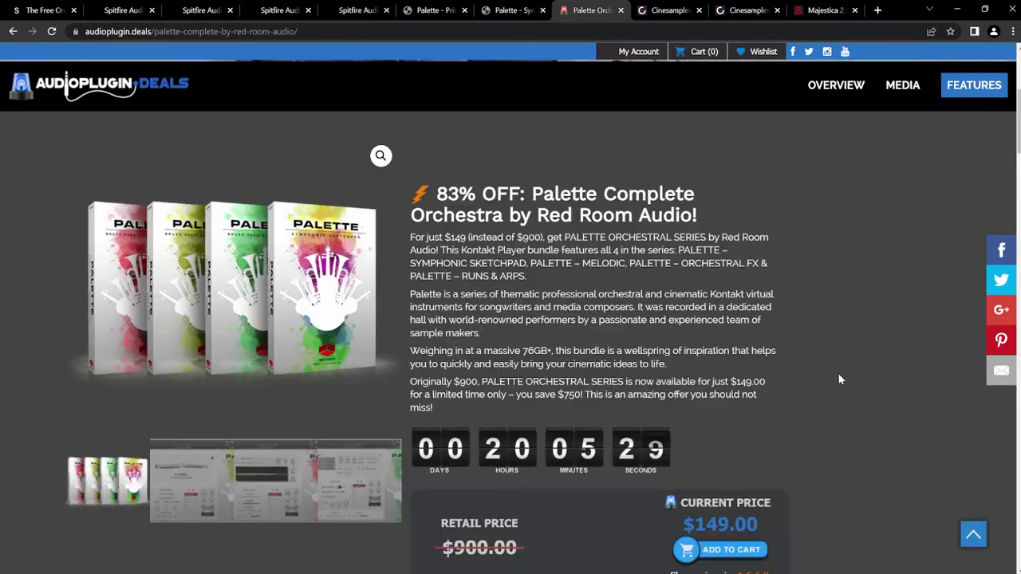
pyautogui.scroll(1, 837, 375)
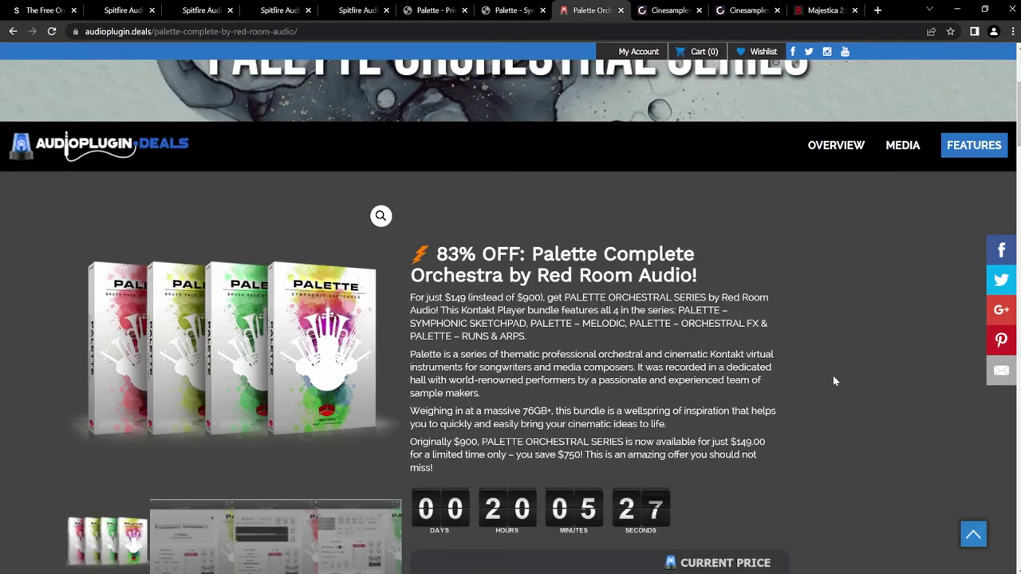
pyautogui.scroll(1, 832, 381)
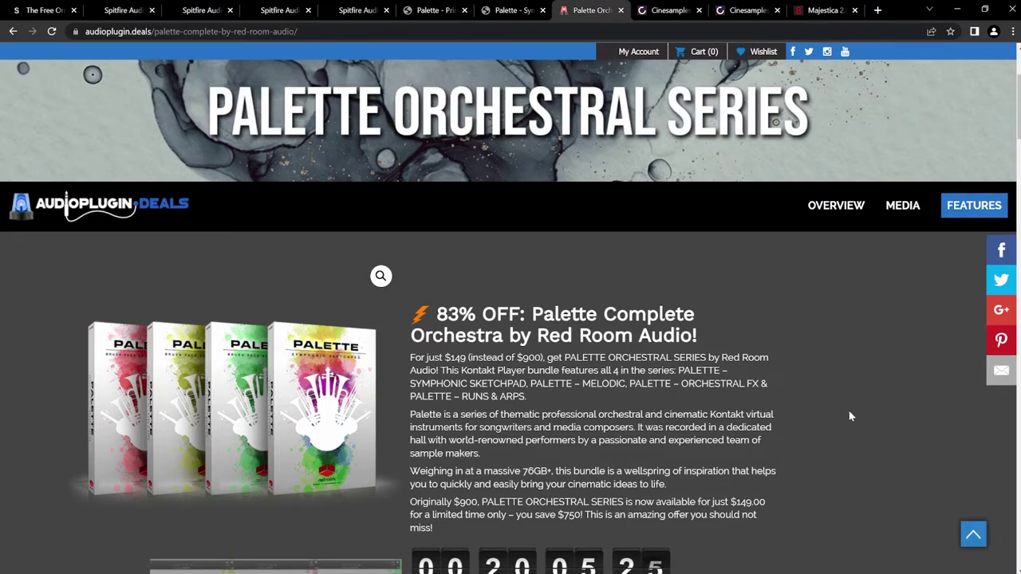
pyautogui.scroll(-2, 849, 415)
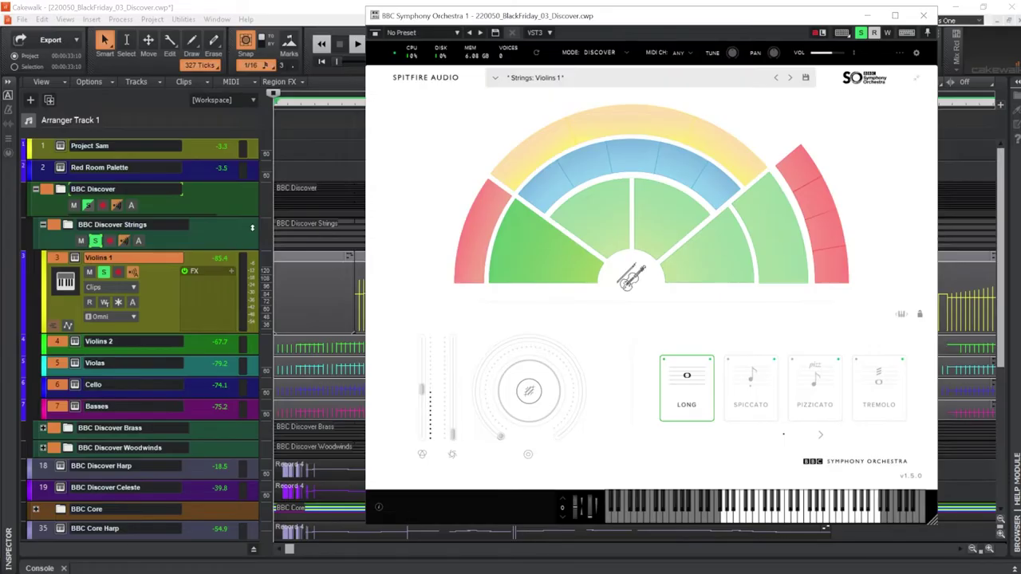
# - Examine the BBC Symphony Orchestra Discover interface for Violins 1, covering its instrument sections and playing techniques, and try raising one of its control sliders
pyautogui.click(320, 164)
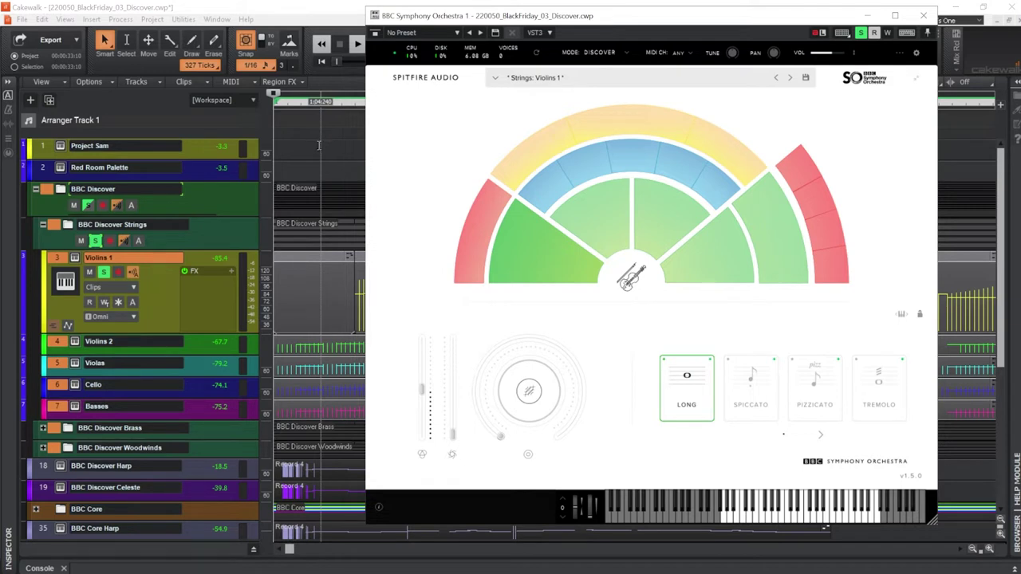
pyautogui.click(316, 148)
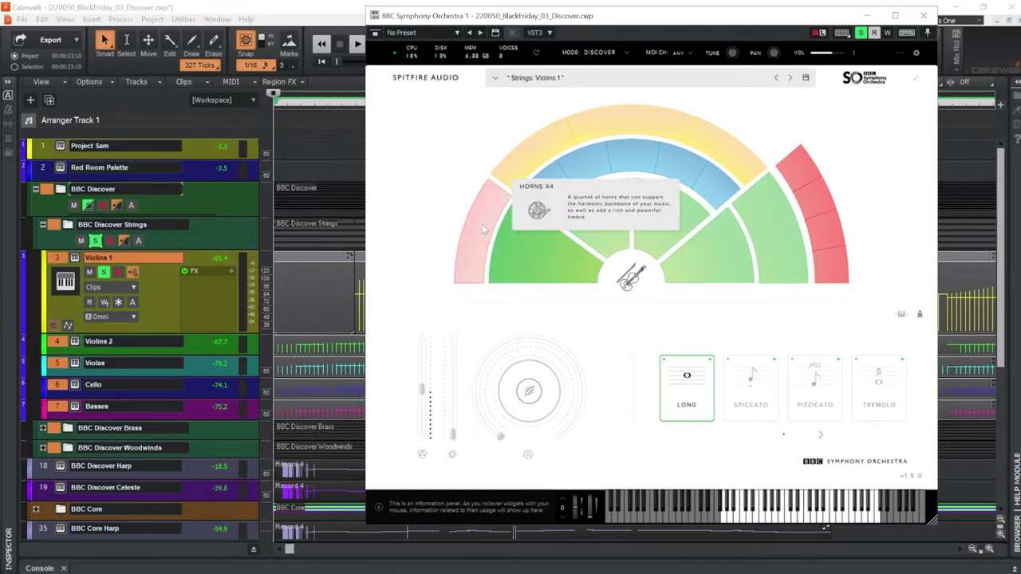
pyautogui.moveTo(526, 170)
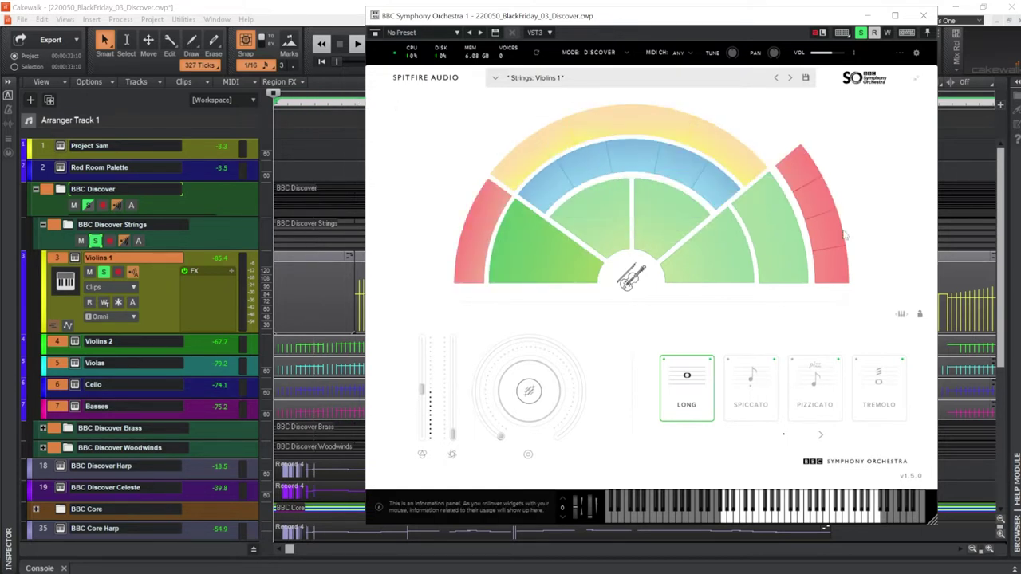
pyautogui.moveTo(775, 243)
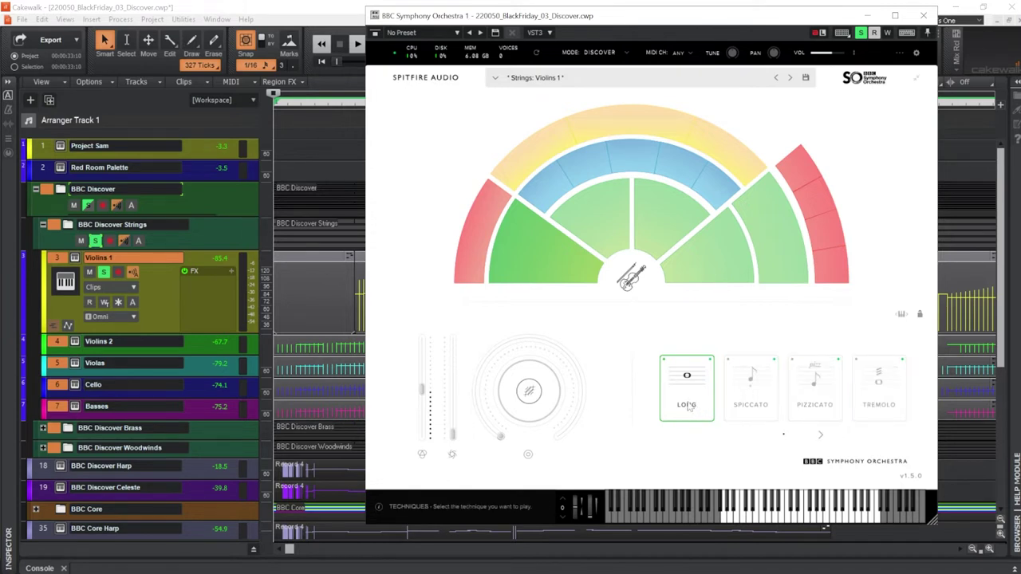
pyautogui.moveTo(452, 434); pyautogui.dragTo(451, 379)
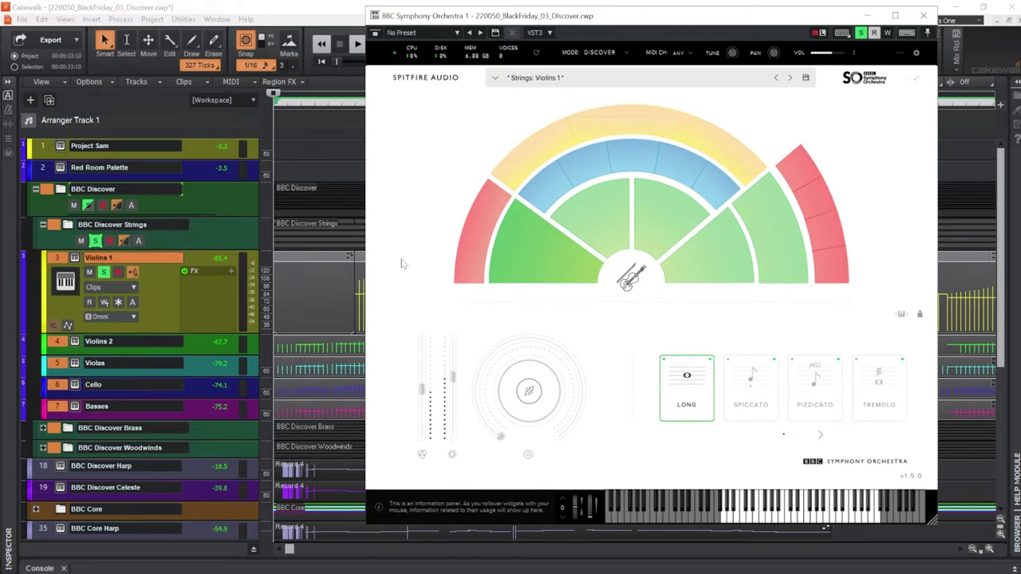
# - Clear the project's active solos and solo the whole BBC Discover Strings folder, moving the instrument window clear of the transport controls
pyautogui.scroll(-1, 158, 299)
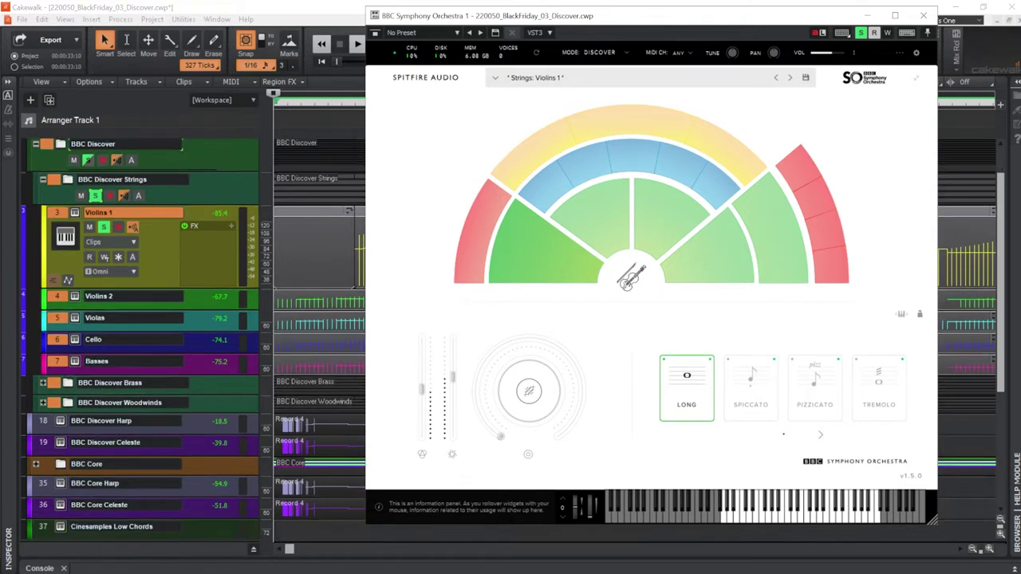
pyautogui.click(102, 226)
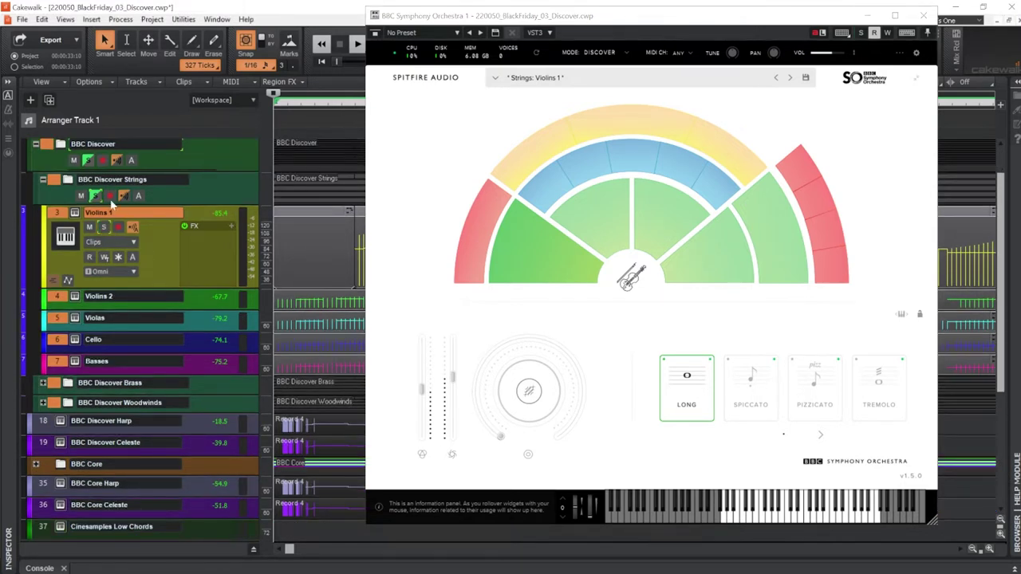
pyautogui.click(96, 196)
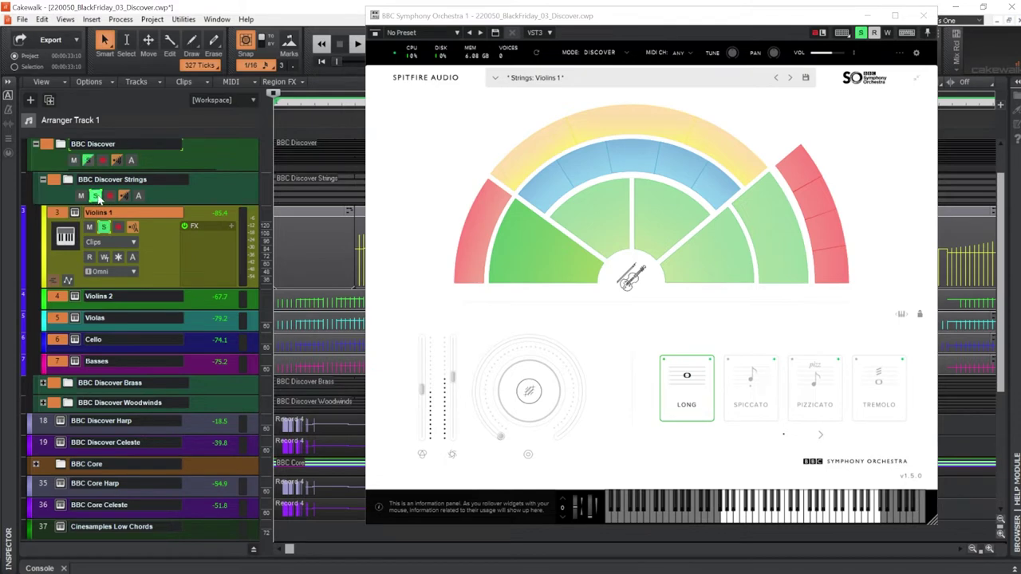
pyautogui.moveTo(674, 15); pyautogui.dragTo(719, 84)
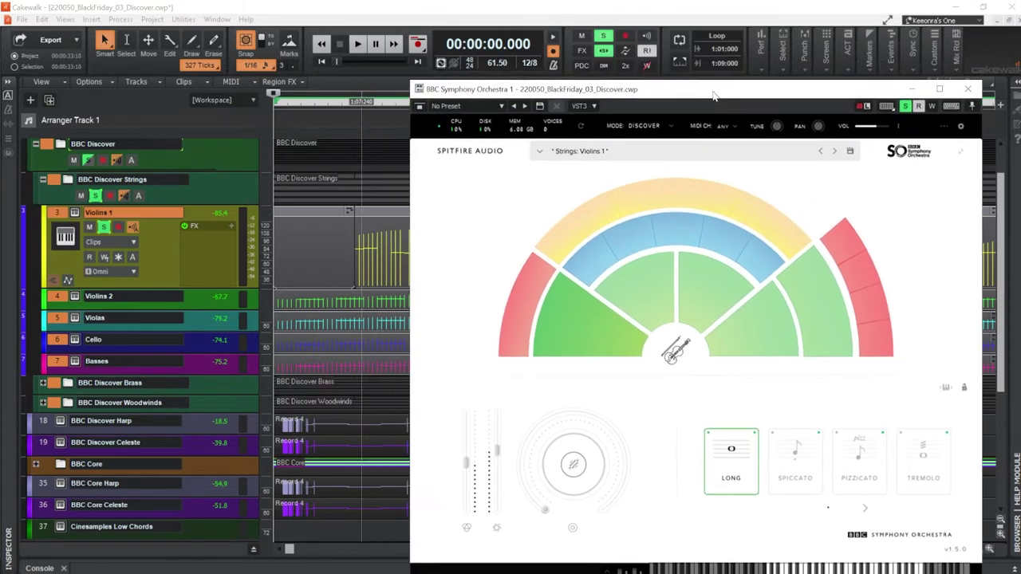
pyautogui.click(604, 37)
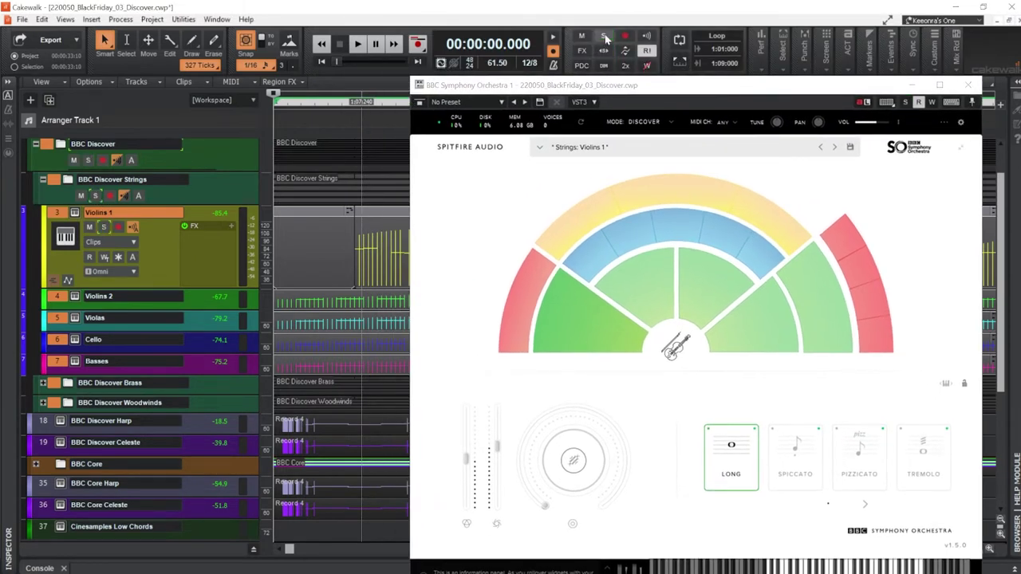
pyautogui.click(96, 196)
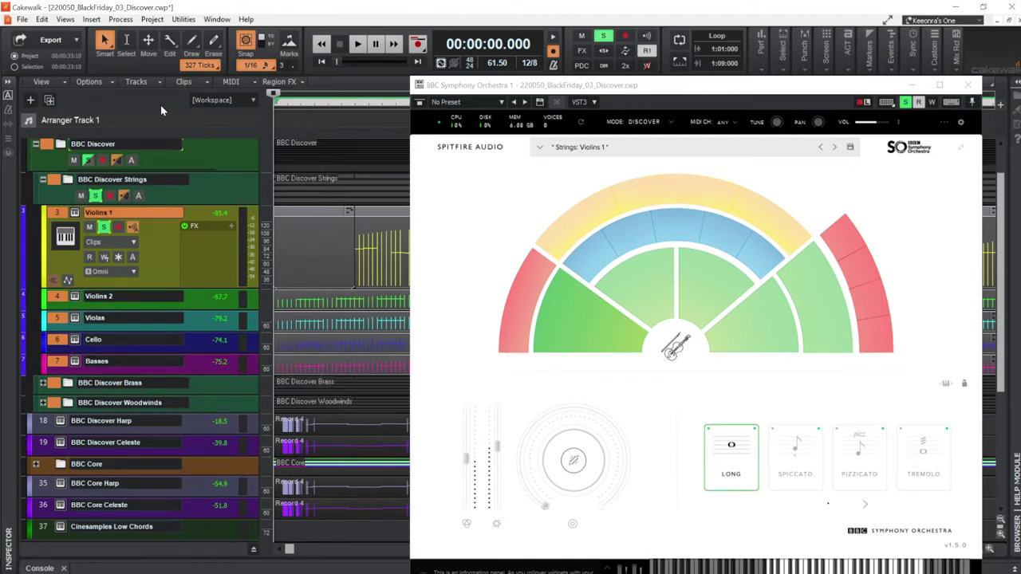
# - Play the soloed BBC Discover strings from the start with the Violins 1 instrument in view, then stop playback and close the instrument
pyautogui.press('space')
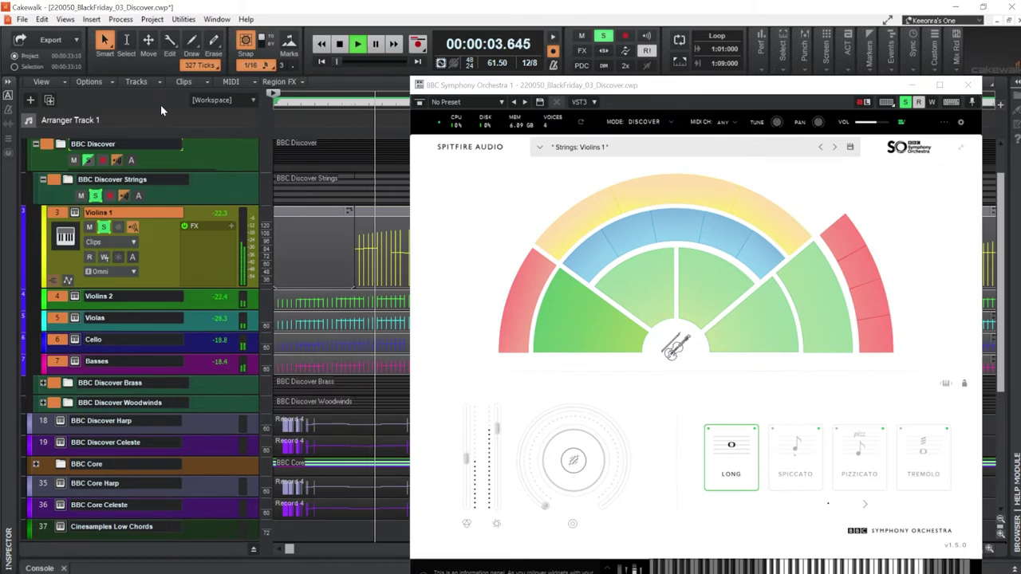
pyautogui.click(656, 87)
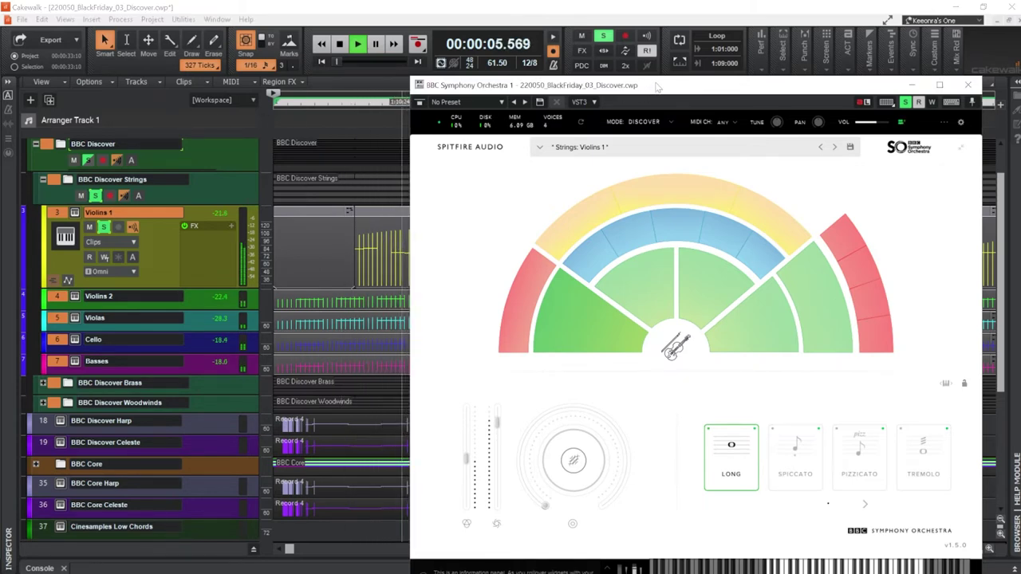
pyautogui.moveTo(656, 87); pyautogui.dragTo(631, 59)
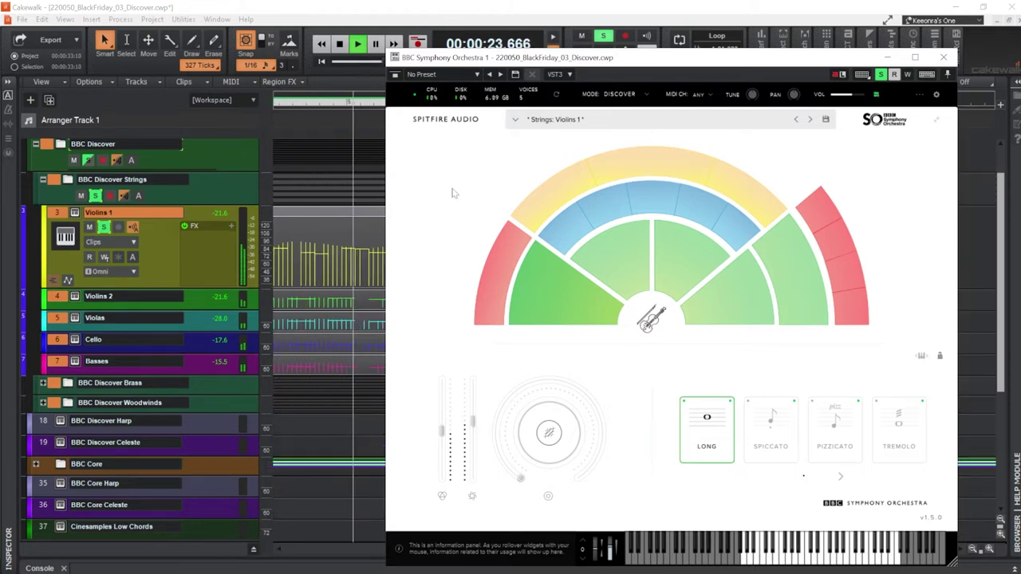
pyautogui.click(340, 44)
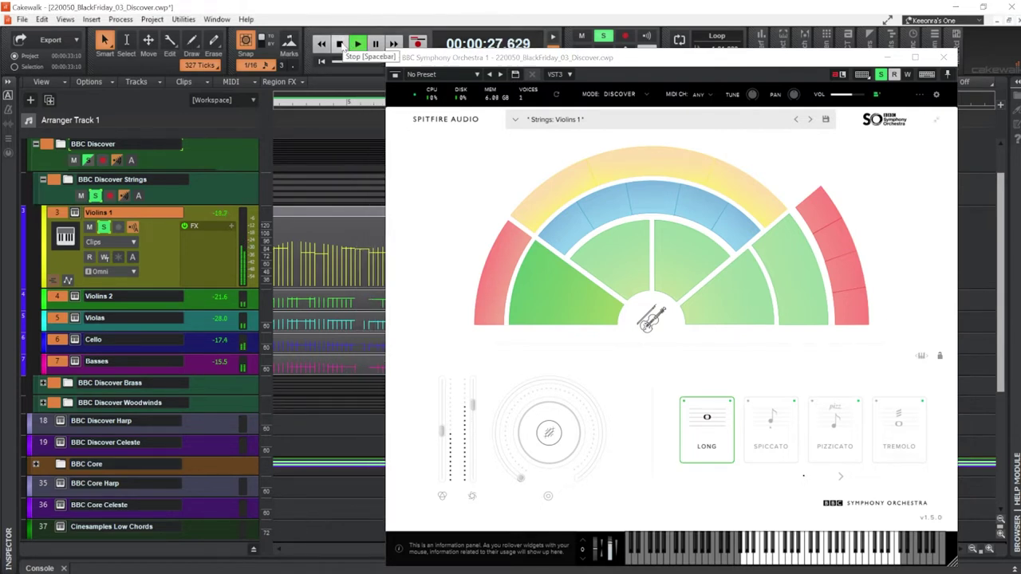
pyautogui.click(943, 57)
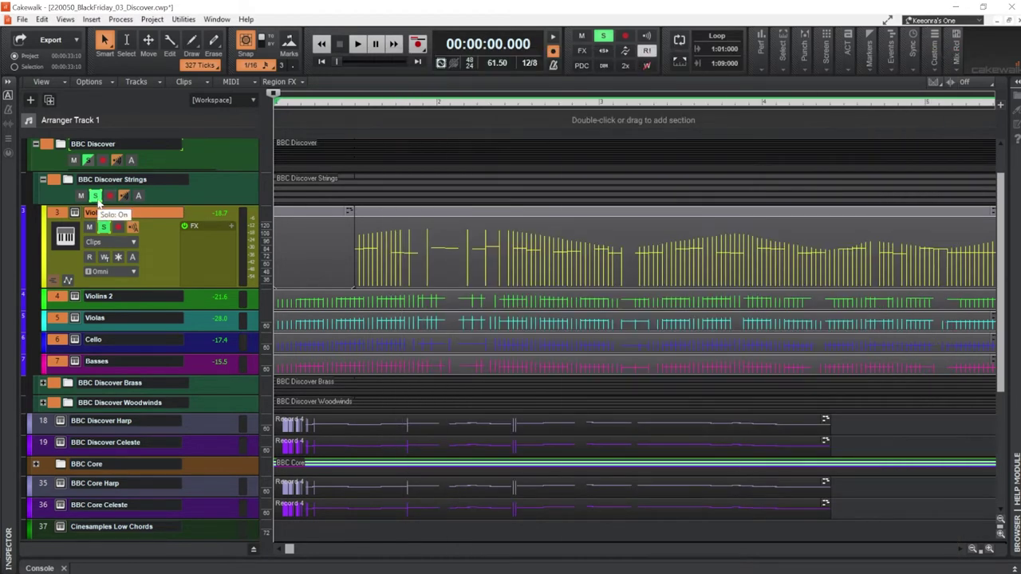
# - Unsolo and collapse the BBC Discover Strings folder, and expand, enlarge and solo the BBC Discover Brass folder
pyautogui.click(95, 196)
pyautogui.click(43, 179)
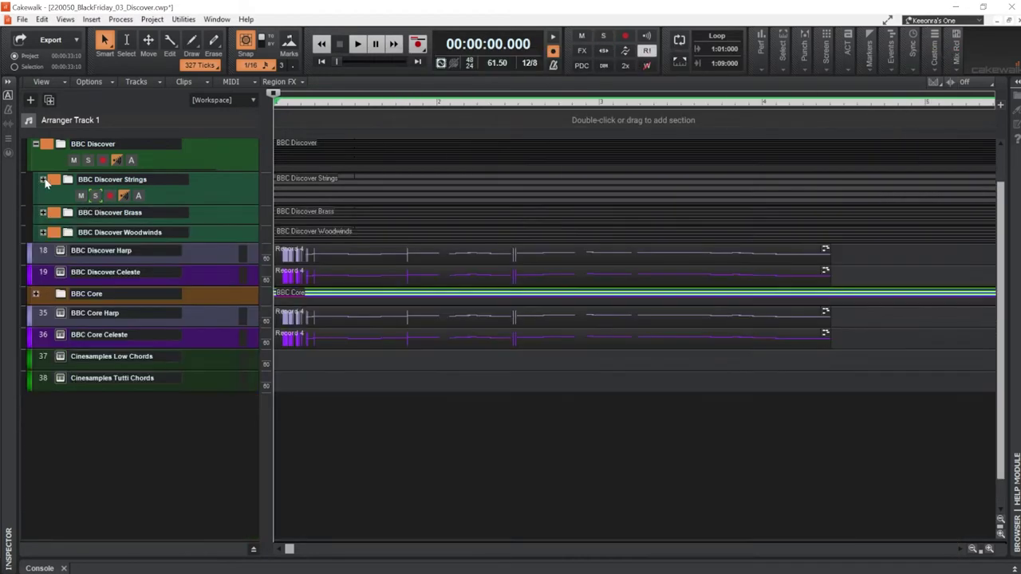
pyautogui.click(43, 213)
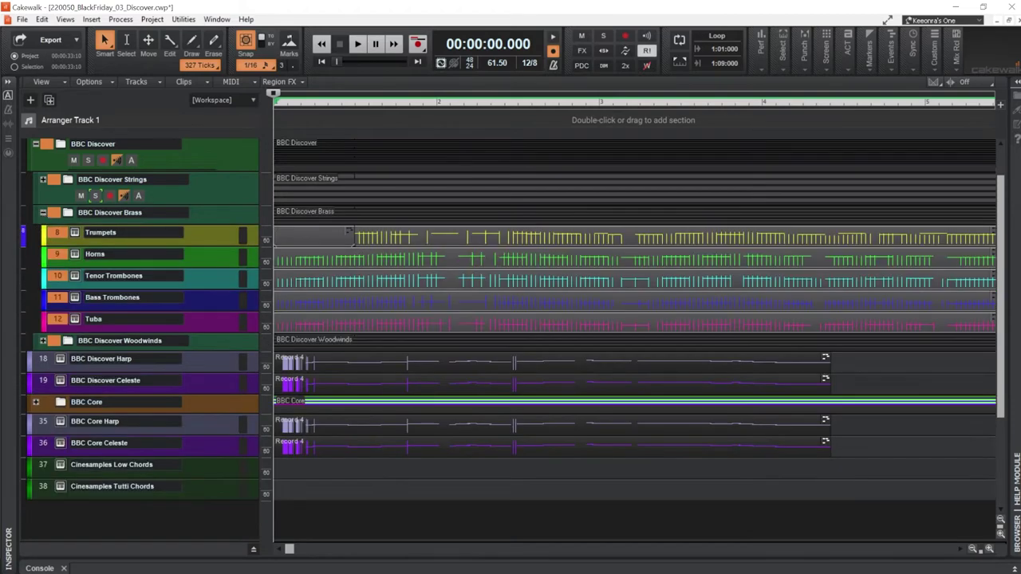
pyautogui.moveTo(202, 227); pyautogui.dragTo(202, 250)
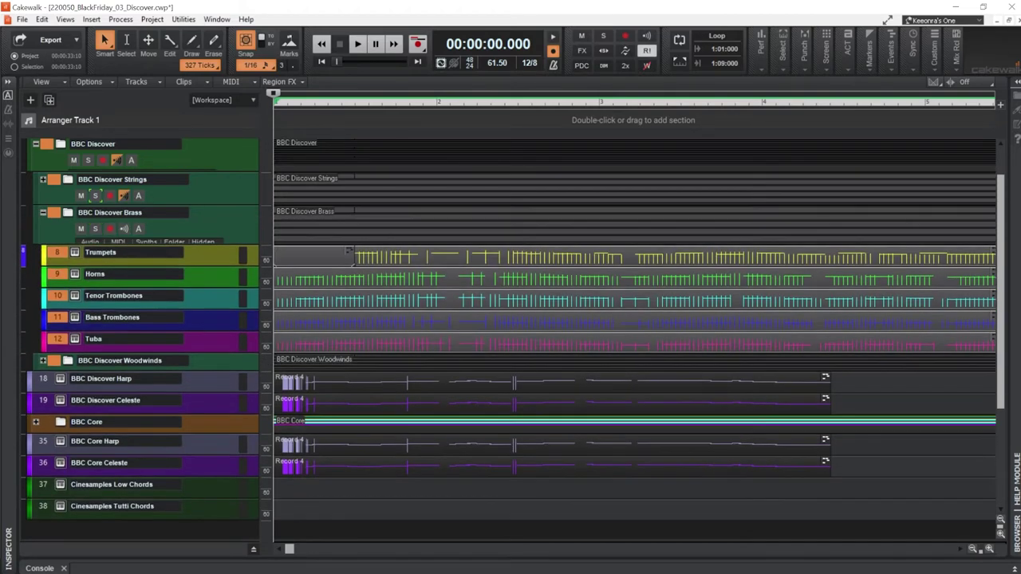
pyautogui.click(95, 228)
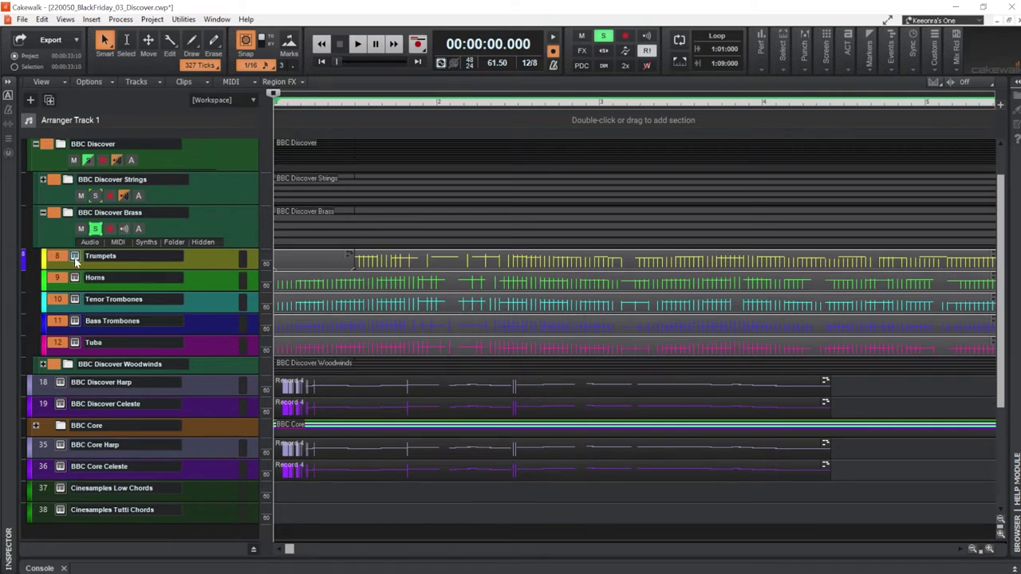
# - Audition the soloed BBC Discover brass with the Trumpets instrument open, then stop playback and close the instrument
pyautogui.click(75, 258)
pyautogui.press('space')
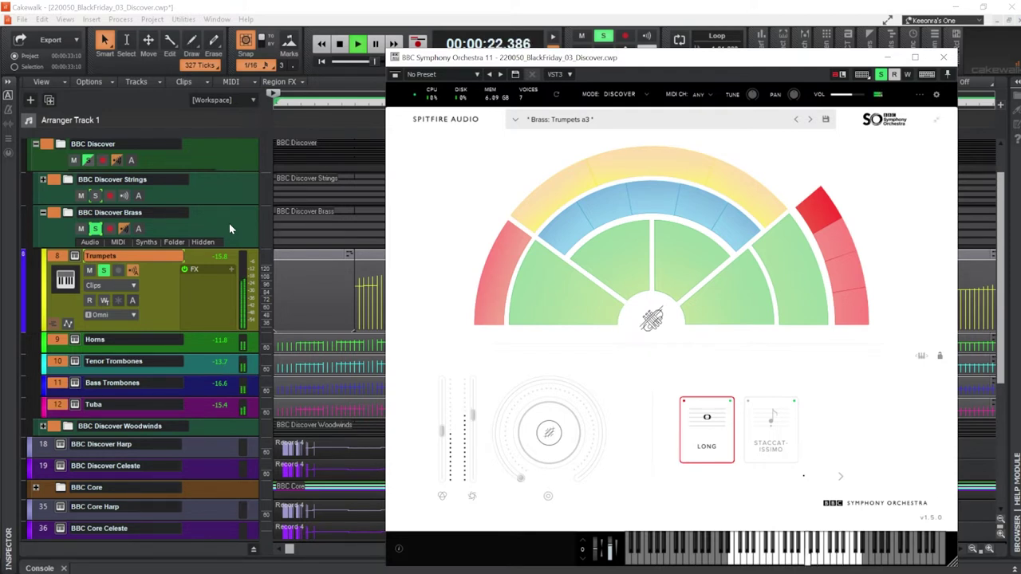
pyautogui.click(340, 44)
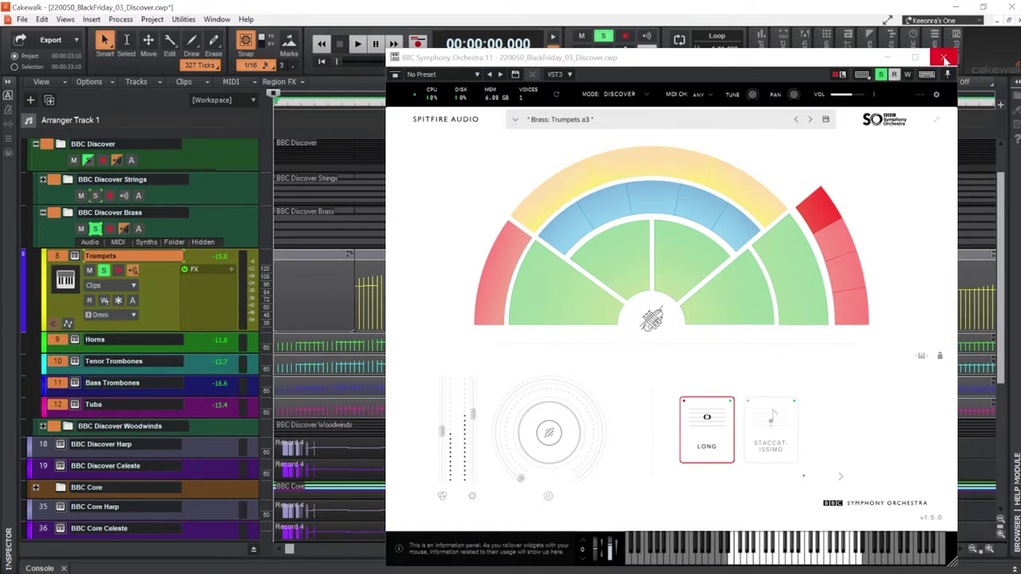
pyautogui.click(945, 60)
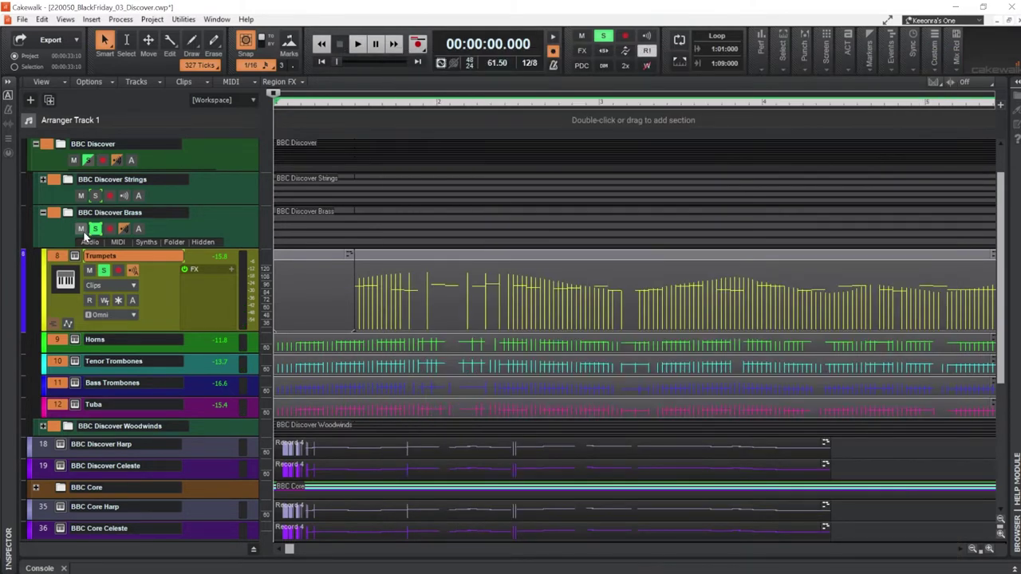
# - Unsolo and collapse the BBC Discover Brass folder, and expand, enlarge and solo the BBC Discover Woodwinds folder
pyautogui.click(95, 228)
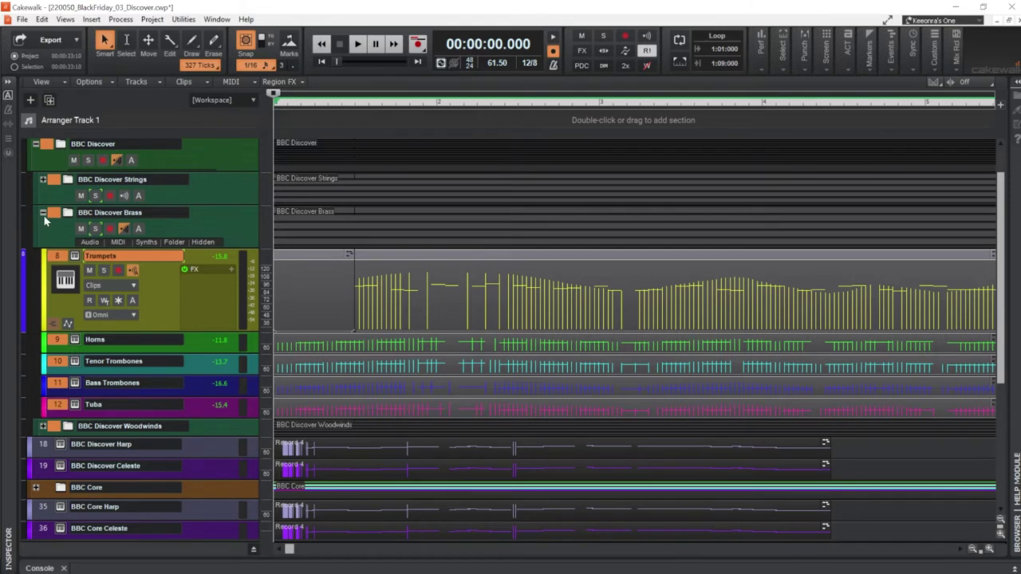
pyautogui.click(44, 213)
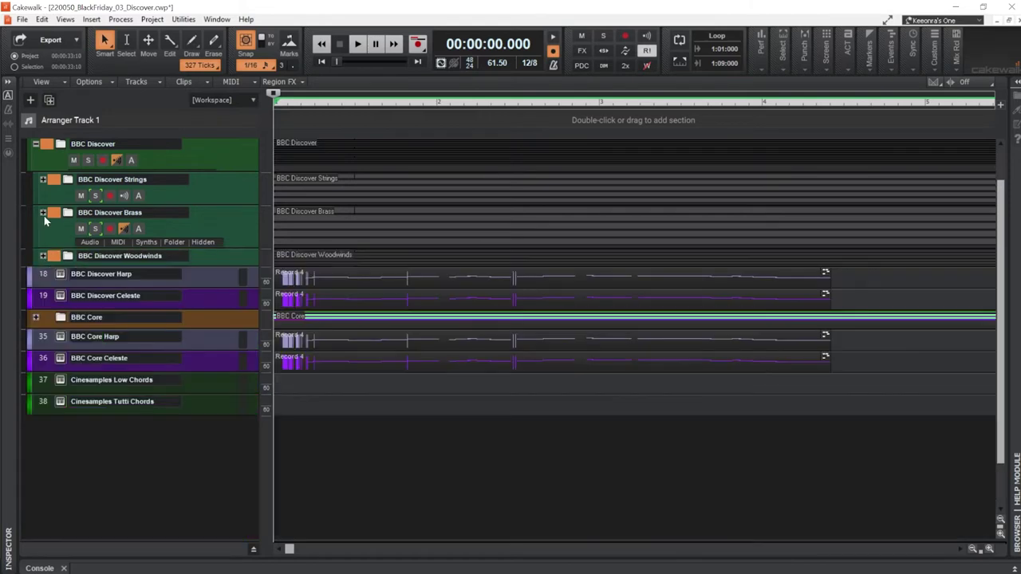
pyautogui.click(43, 256)
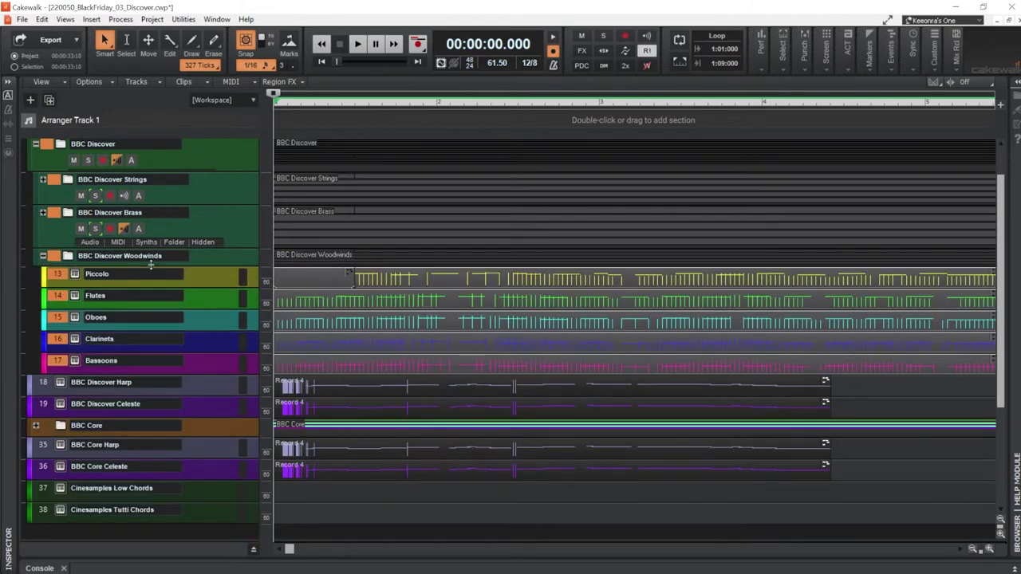
pyautogui.moveTo(204, 266); pyautogui.dragTo(205, 286)
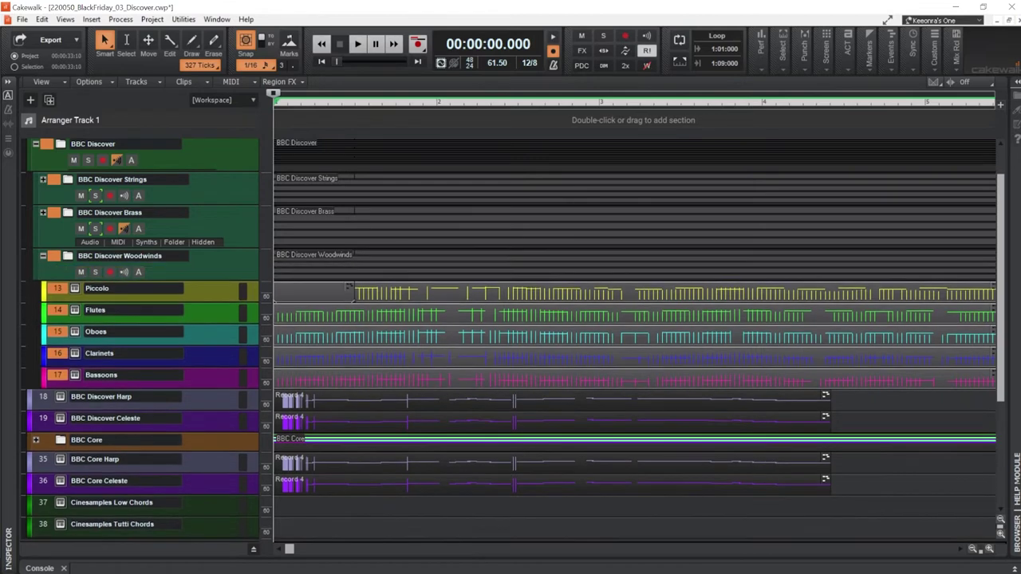
pyautogui.click(94, 272)
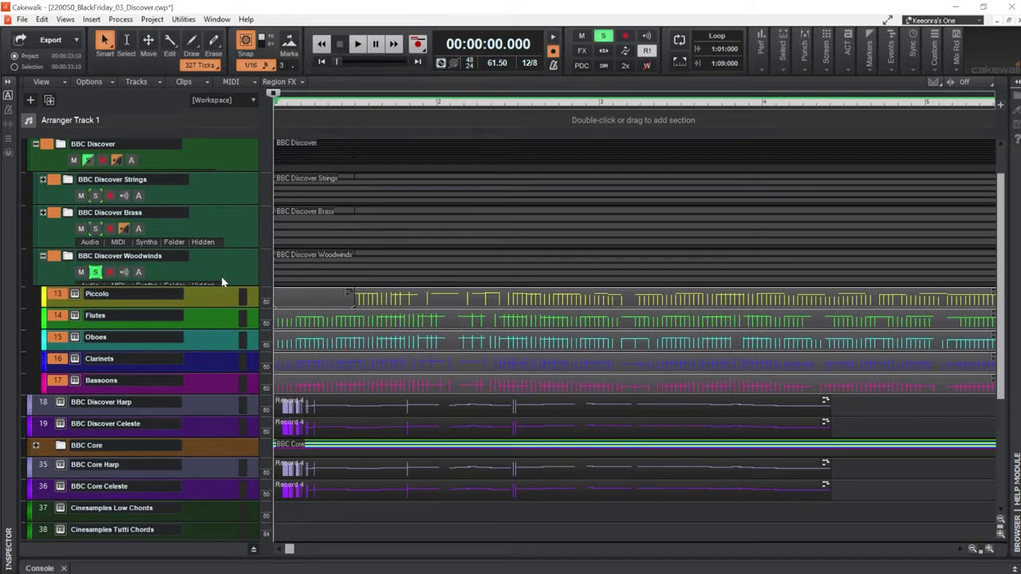
# - Audition the soloed BBC Discover woodwinds with the Piccolo instrument open, then stop playback and close the instrument
pyautogui.press('space')
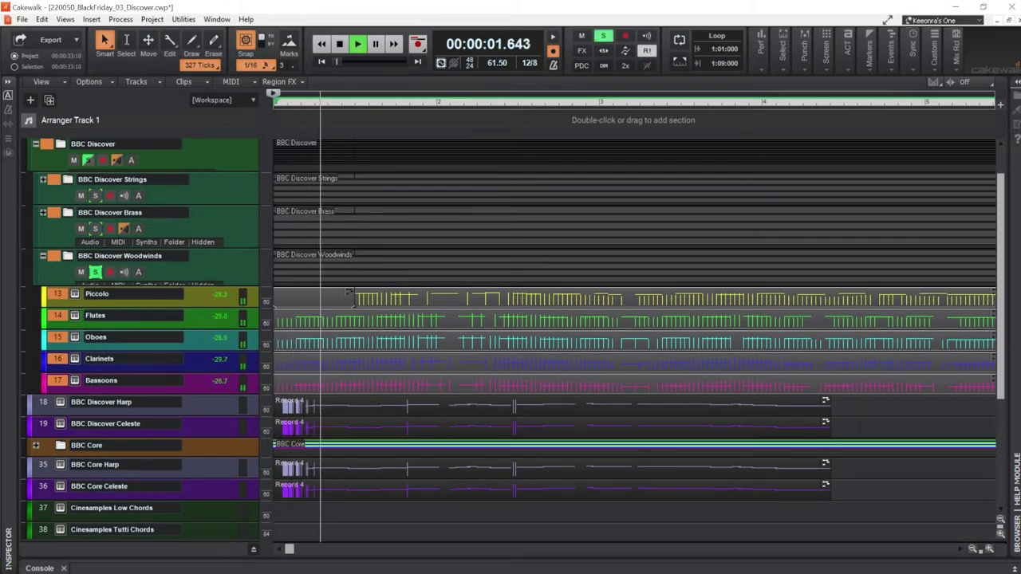
pyautogui.doubleClick(77, 294)
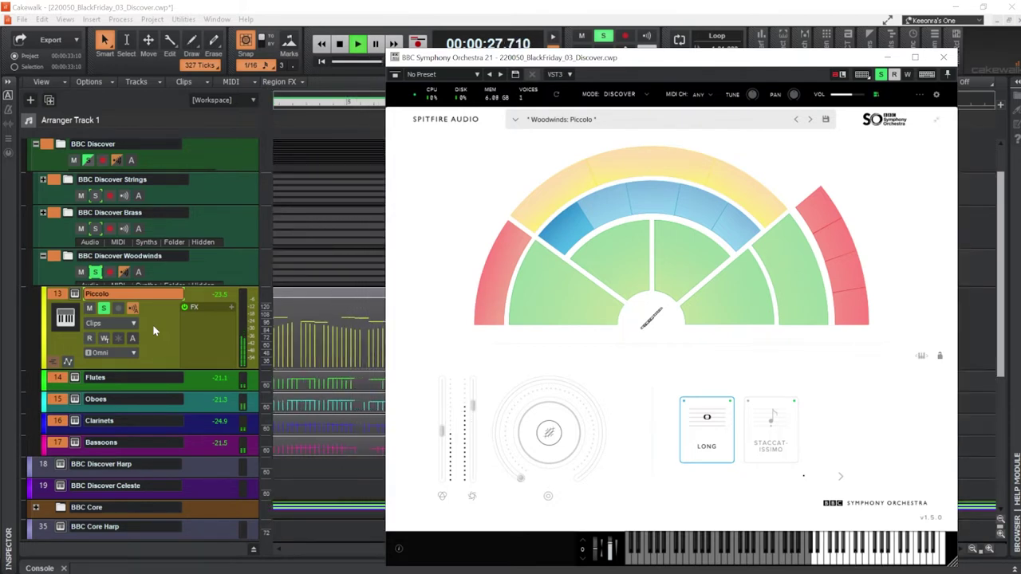
pyautogui.press('space')
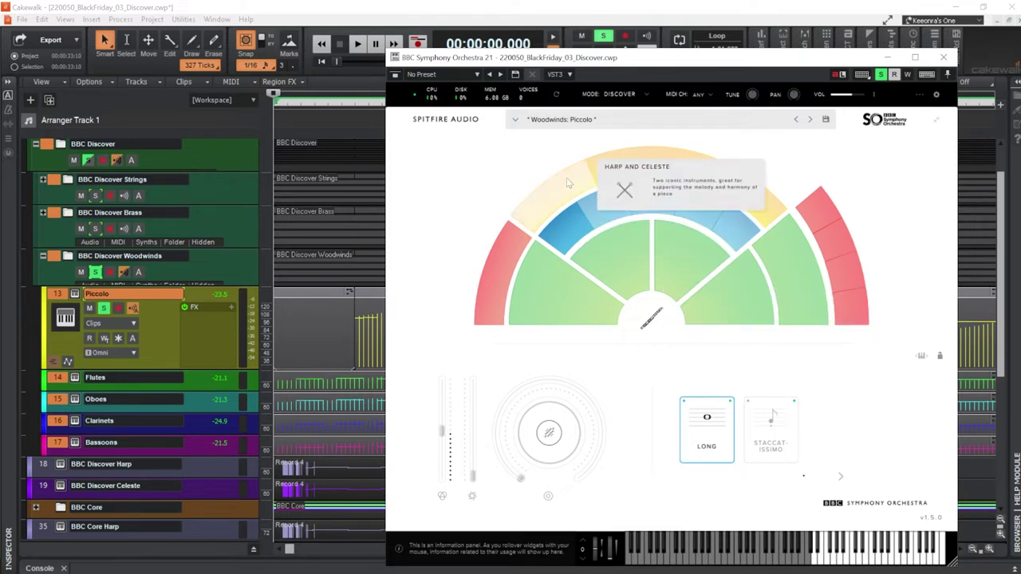
pyautogui.click(943, 60)
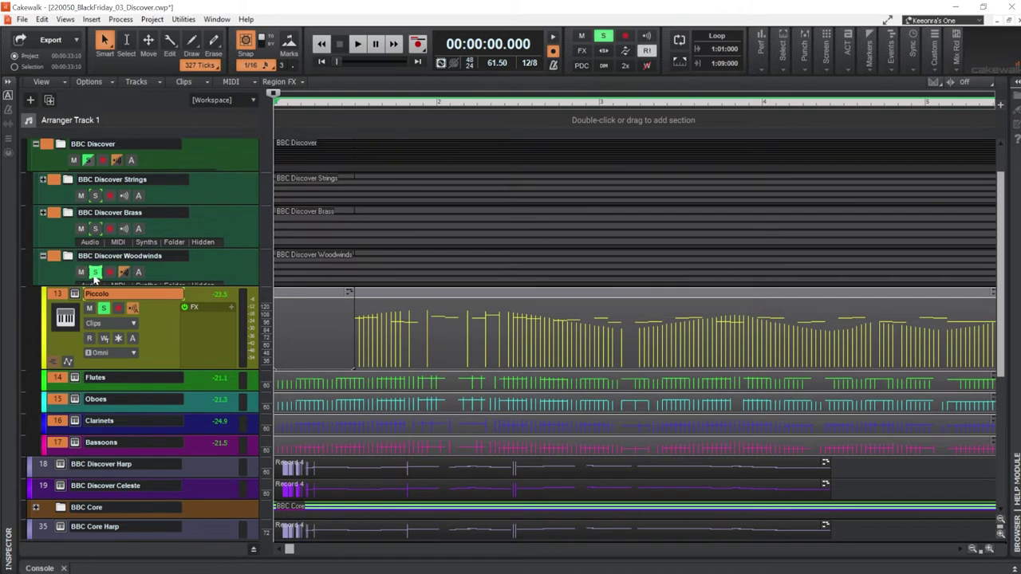
# - Unsolo and collapse the BBC Discover Woodwinds folder, and solo the BBC Discover Harp track and play it
pyautogui.click(95, 272)
pyautogui.click(42, 256)
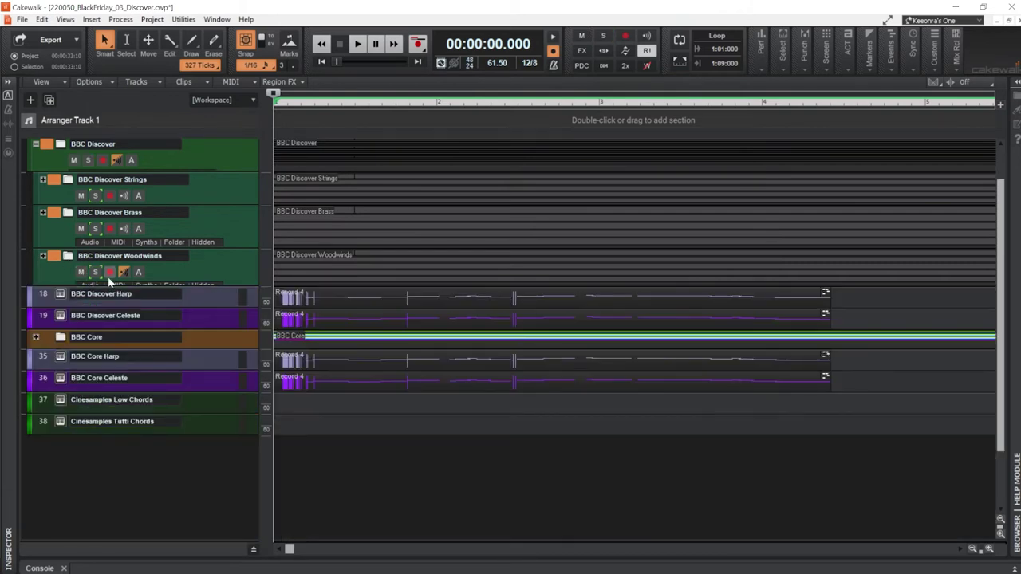
pyautogui.click(199, 298)
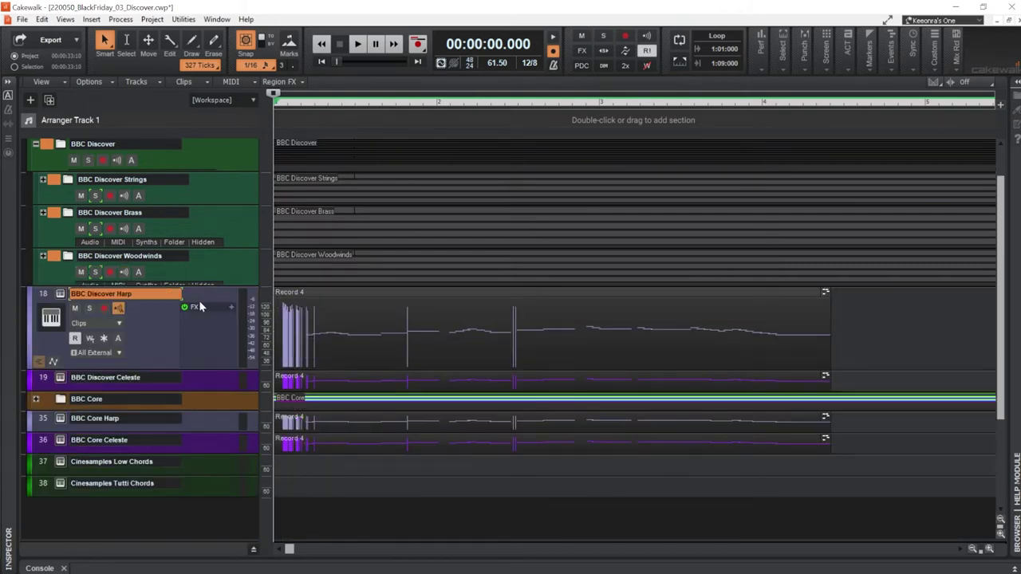
pyautogui.click(89, 308)
pyautogui.press('space')
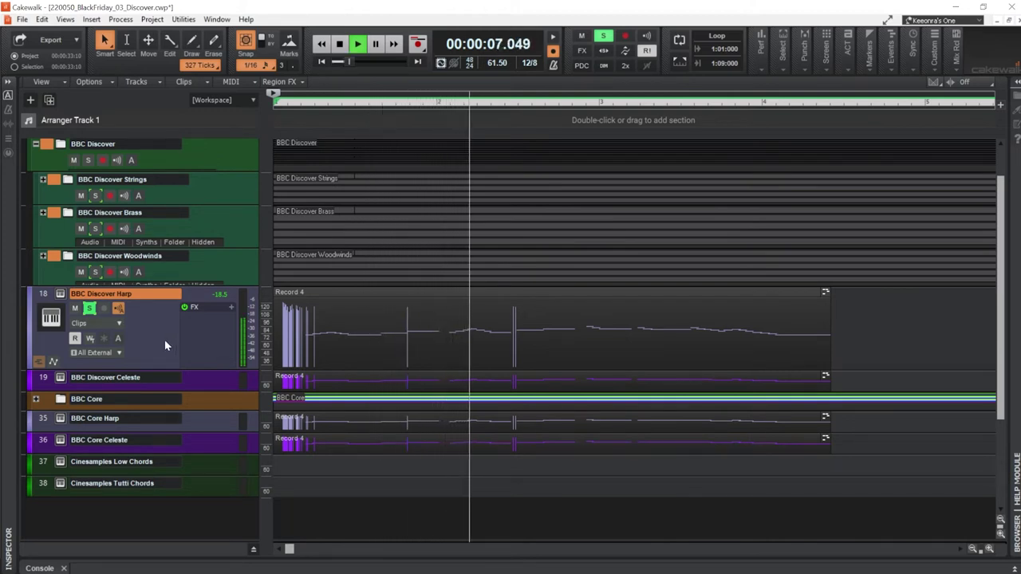
# - Audition the BBC Discover Harp with its instrument open, then stop playback, close the instrument and unsolo the track
pyautogui.click(62, 295)
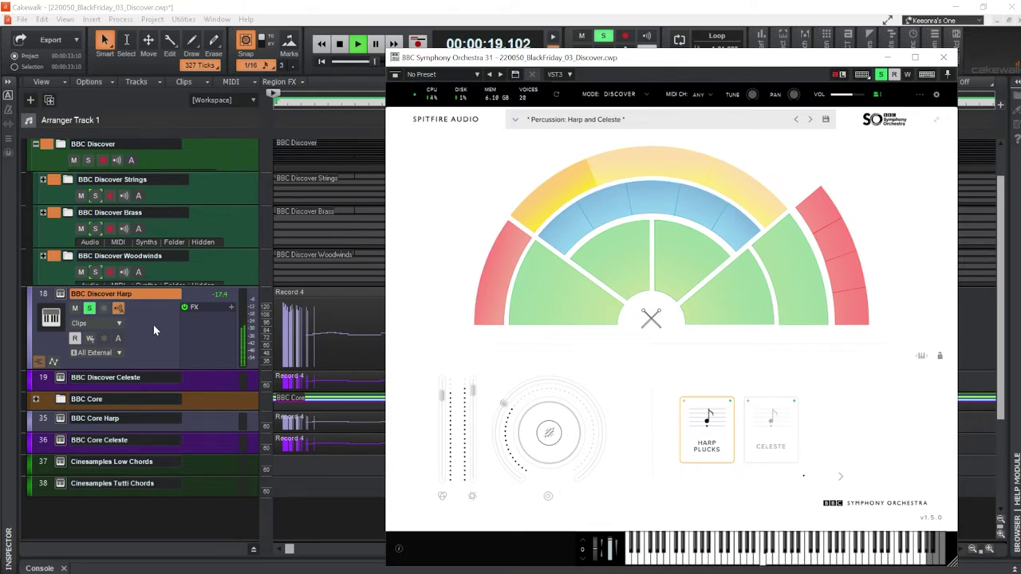
pyautogui.press('space')
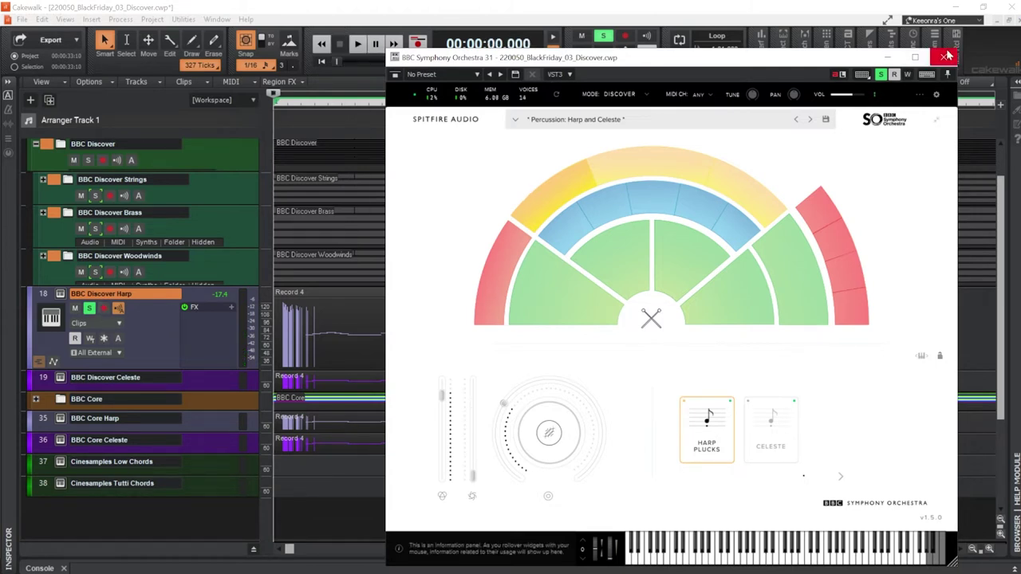
pyautogui.click(943, 57)
pyautogui.click(90, 308)
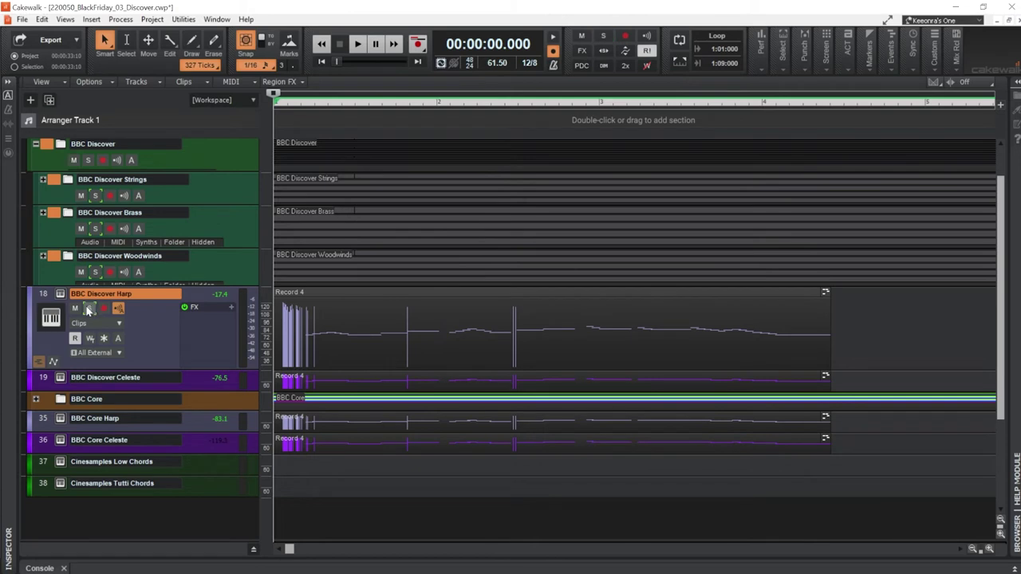
# - Enlarge the BBC Discover Celeste track, open its instrument, solo the track and briefly play it with Harp Plucks loaded
pyautogui.click(190, 383)
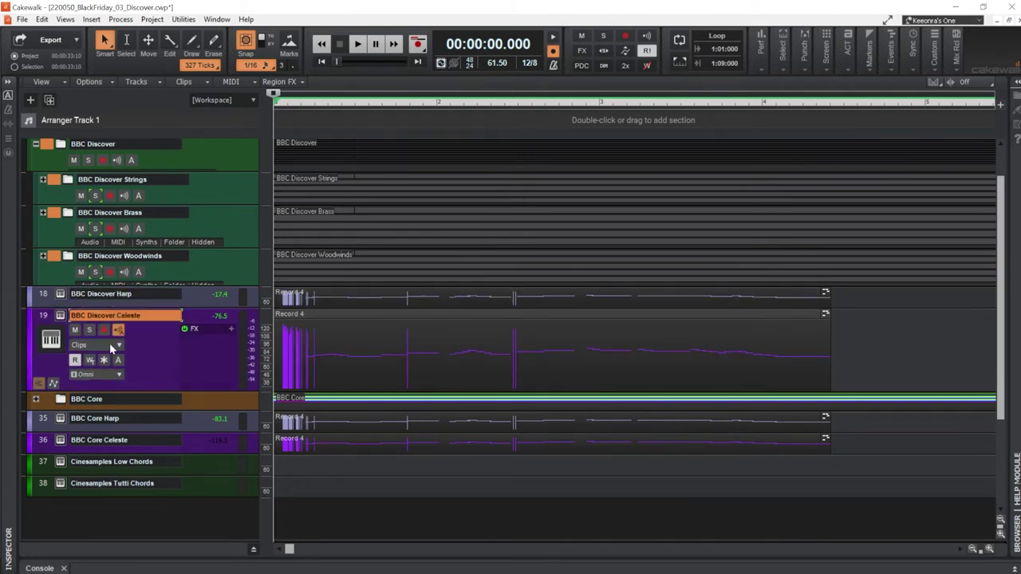
pyautogui.click(61, 316)
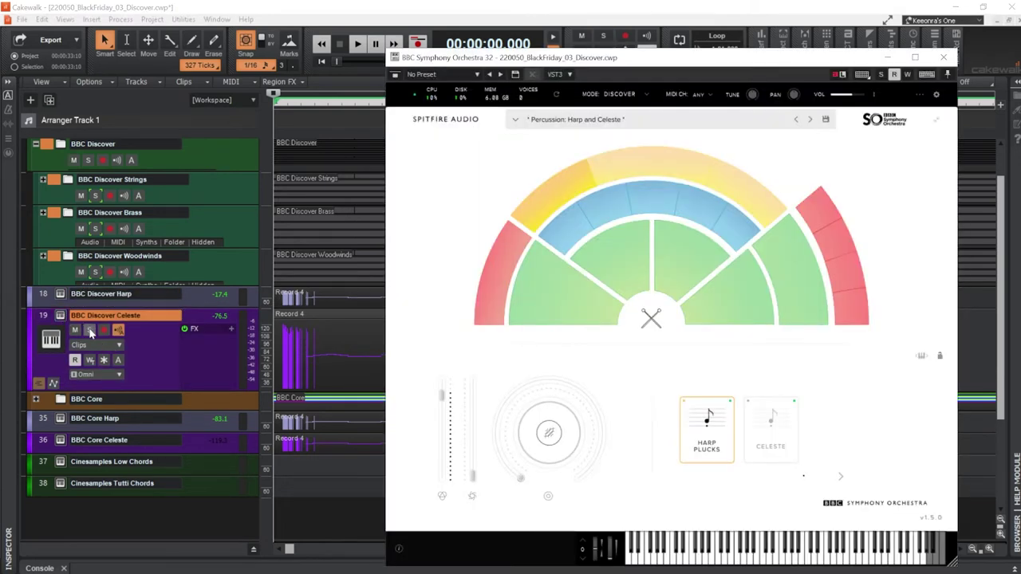
pyautogui.click(90, 330)
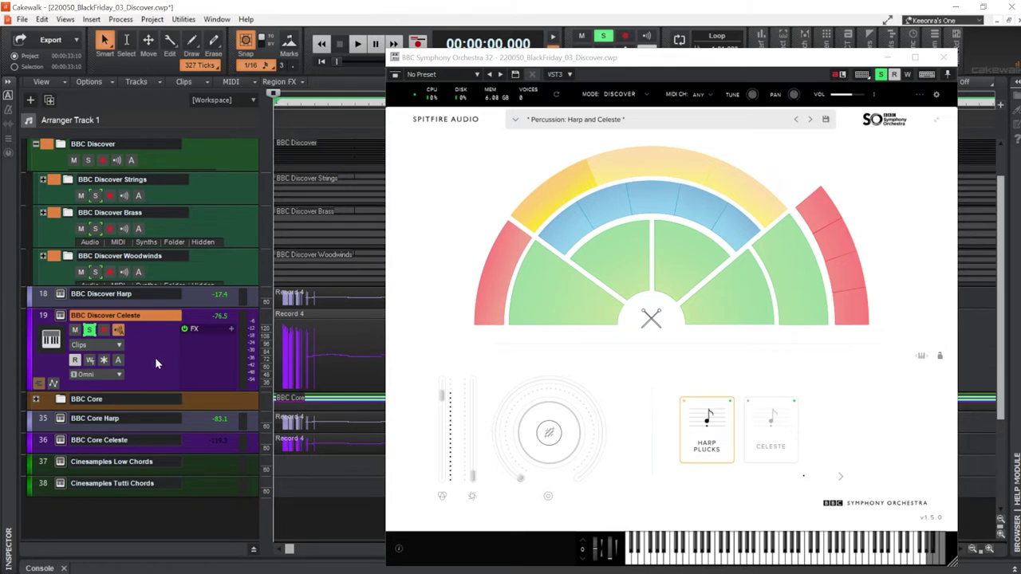
pyautogui.press('space')
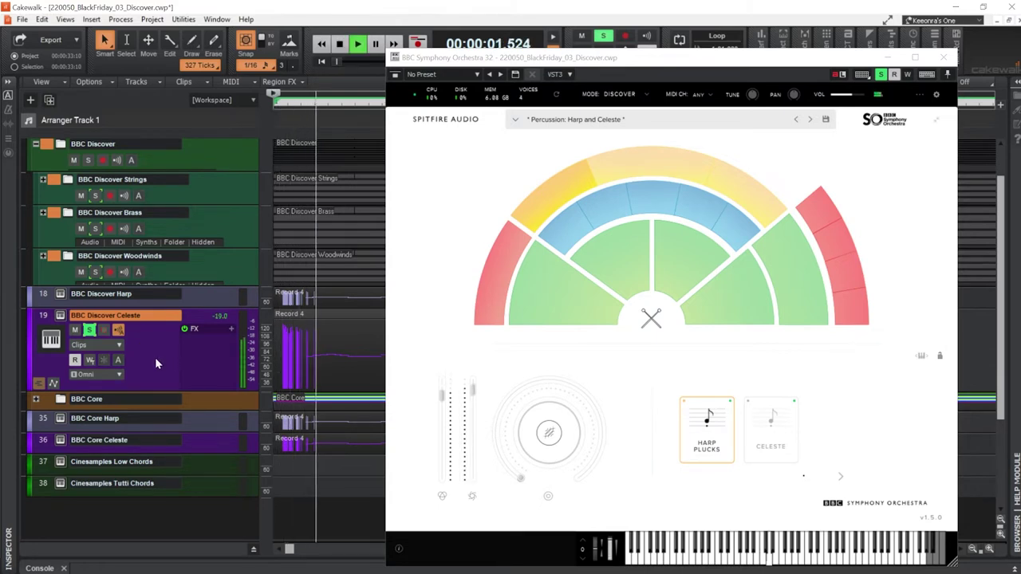
pyautogui.press('space')
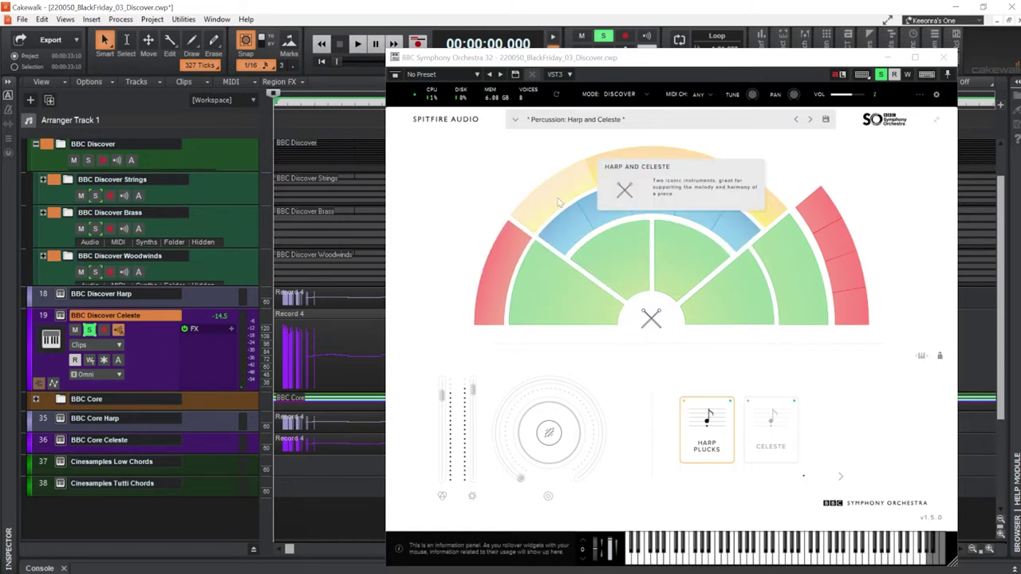
# - Switch the instrument's articulation to Celeste, audition the track, then stop playback and close the instrument
pyautogui.click(770, 427)
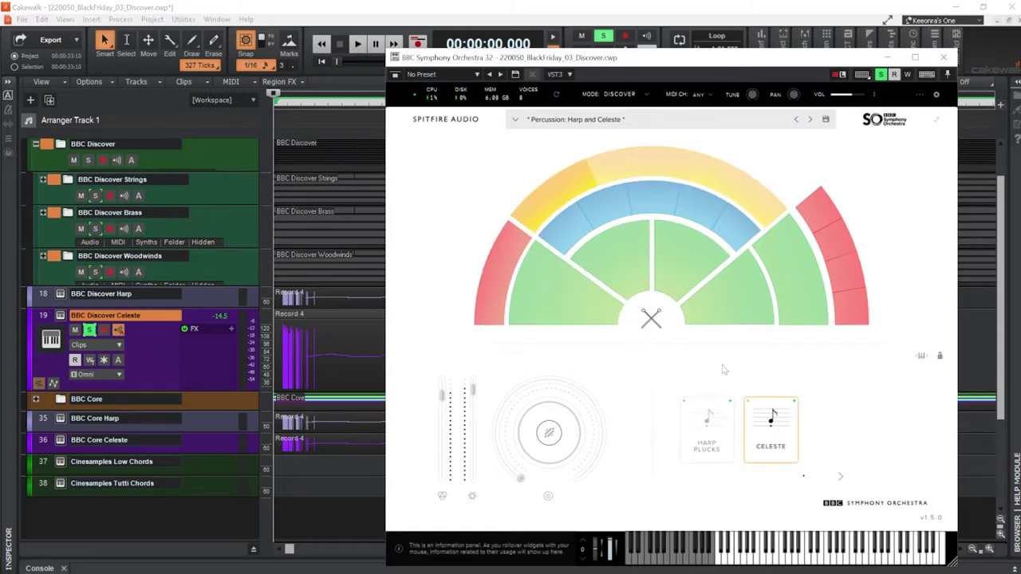
pyautogui.press('space')
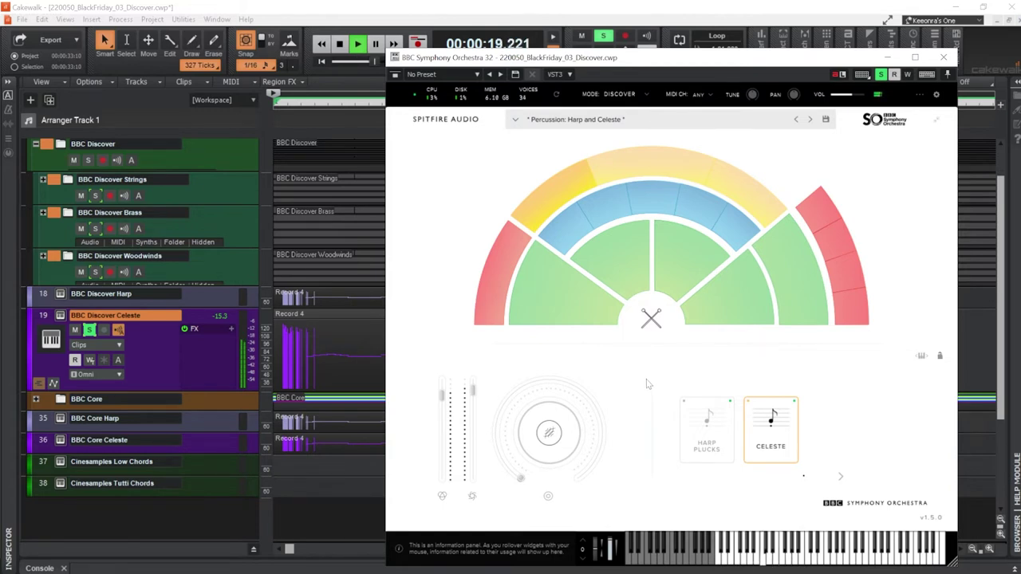
pyautogui.press('space')
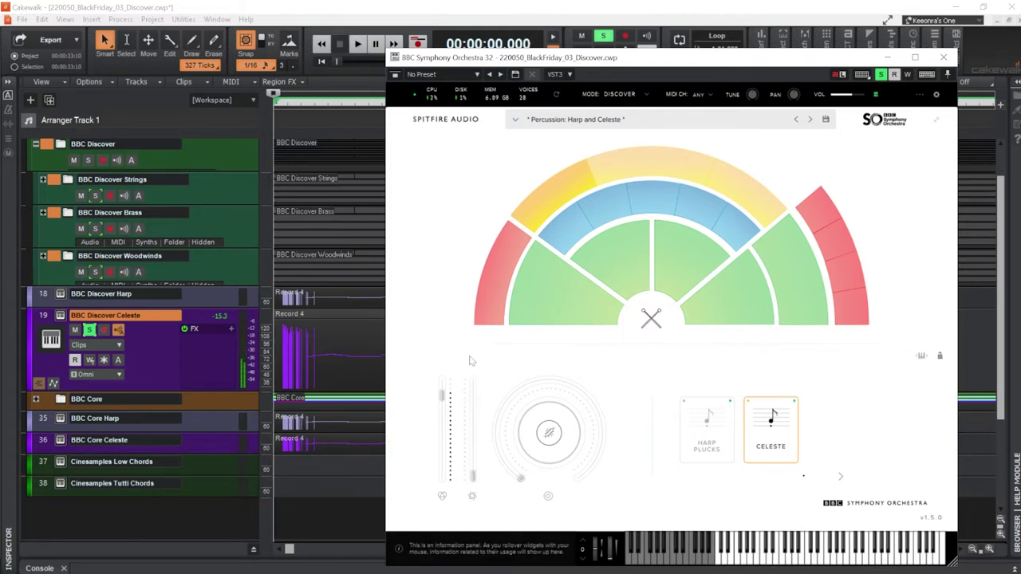
pyautogui.click(943, 56)
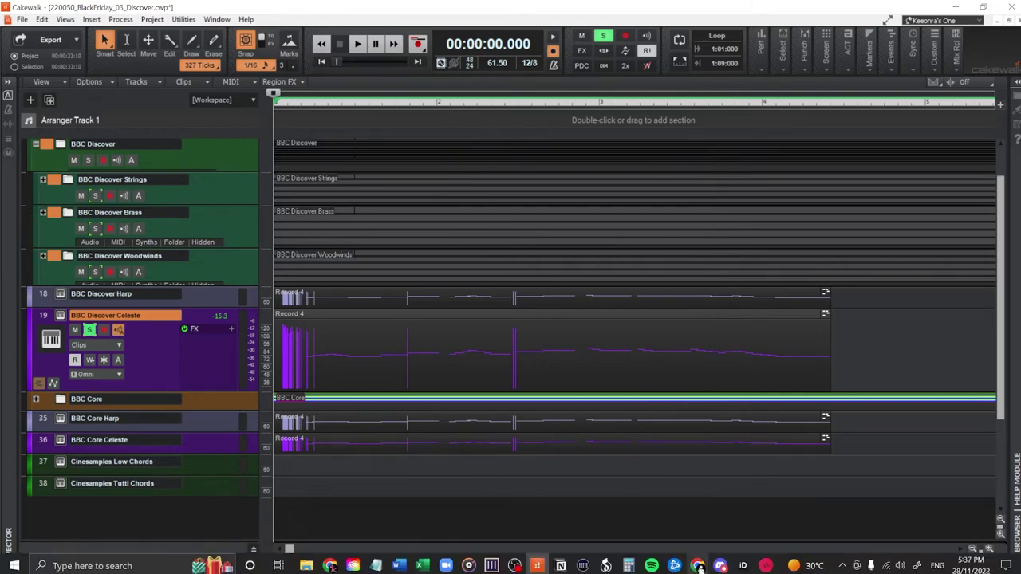
# - Switch to Chrome and look over Spitfire Audio's Free Instruments page with the Discover, LABS and Pianobook offerings
pyautogui.click(697, 567)
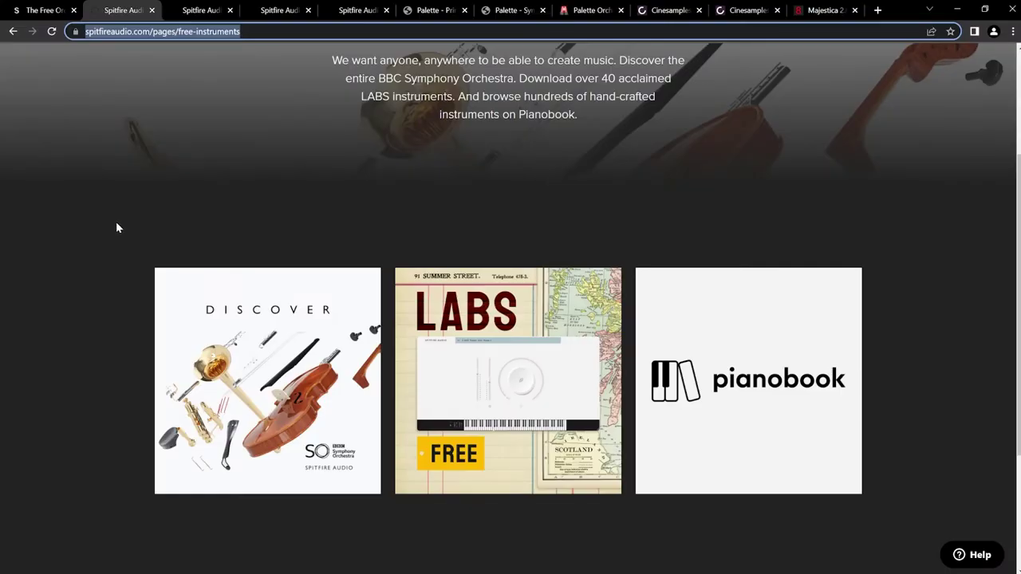
pyautogui.scroll(2, 116, 226)
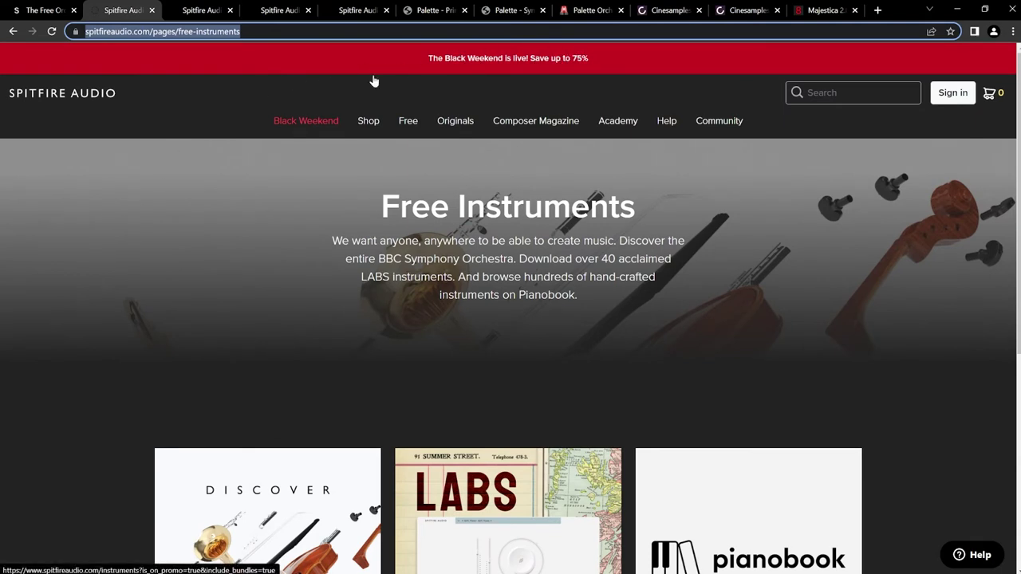
pyautogui.scroll(-2, 81, 271)
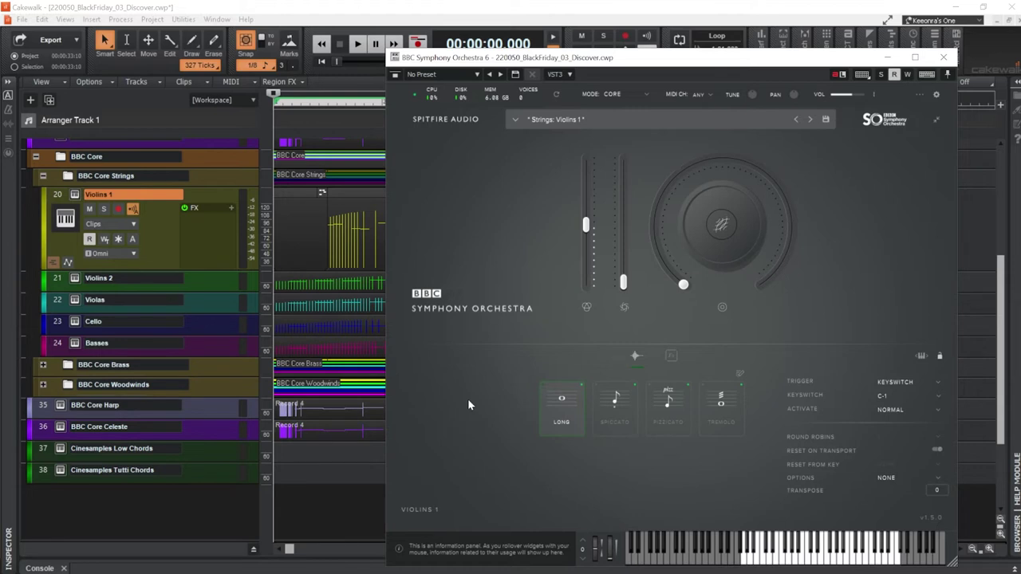
# - Nudge the modulation control in the BBC Core Violins 1 instrument, then solo the Violins 1 track and play it
pyautogui.moveTo(613, 560); pyautogui.dragTo(610, 556)
pyautogui.click(103, 209)
pyautogui.press('space')
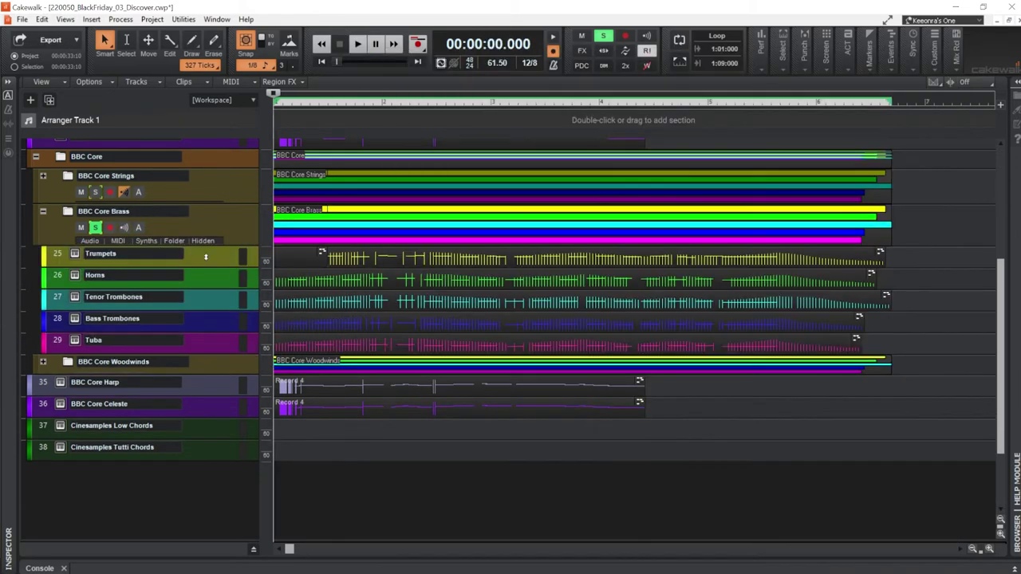
# - Enlarge the Trumpets track in BBC Core Brass, open its instrument and check the available library modes
pyautogui.doubleClick(205, 257)
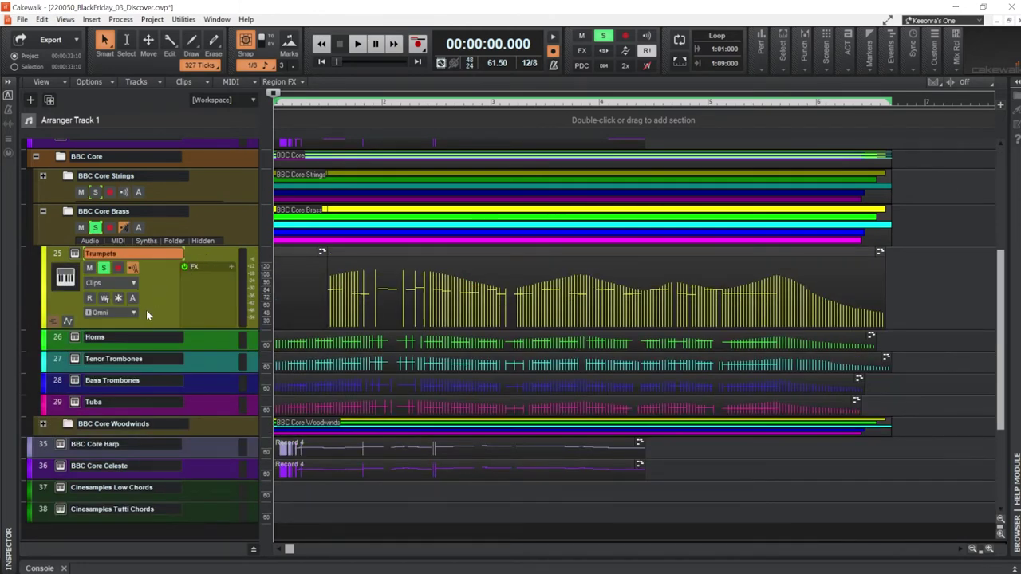
pyautogui.click(75, 255)
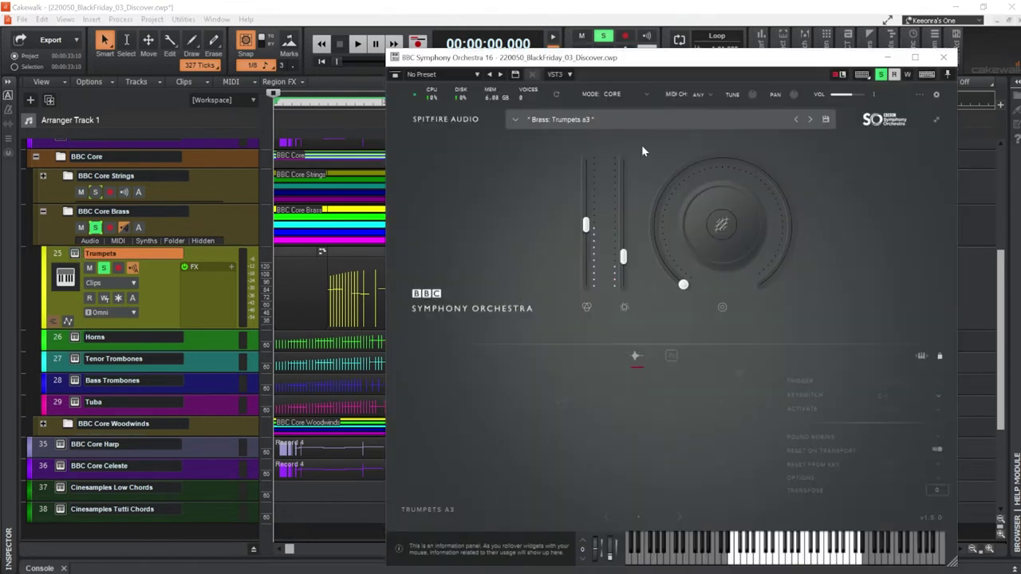
pyautogui.click(648, 94)
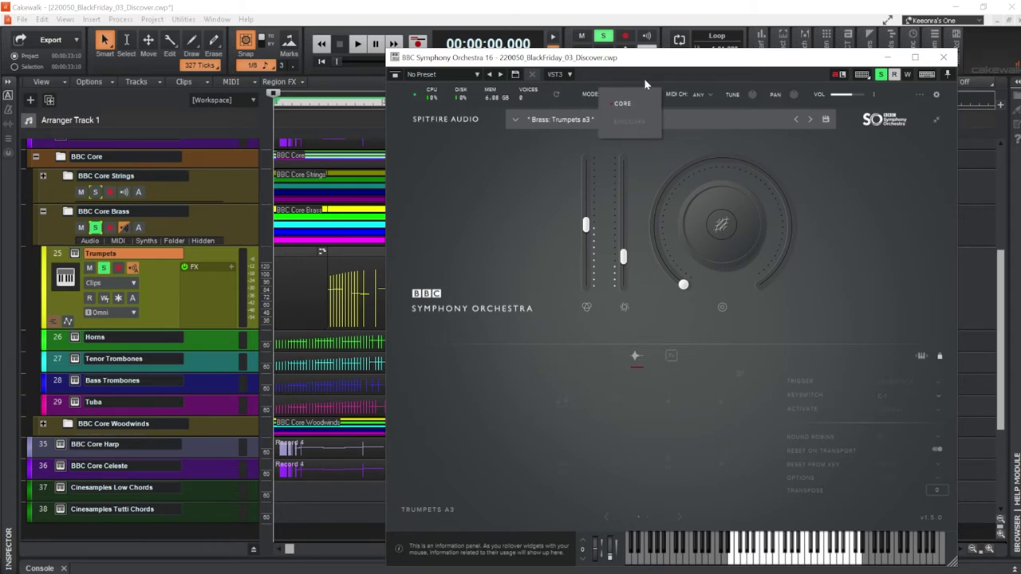
pyautogui.click(770, 148)
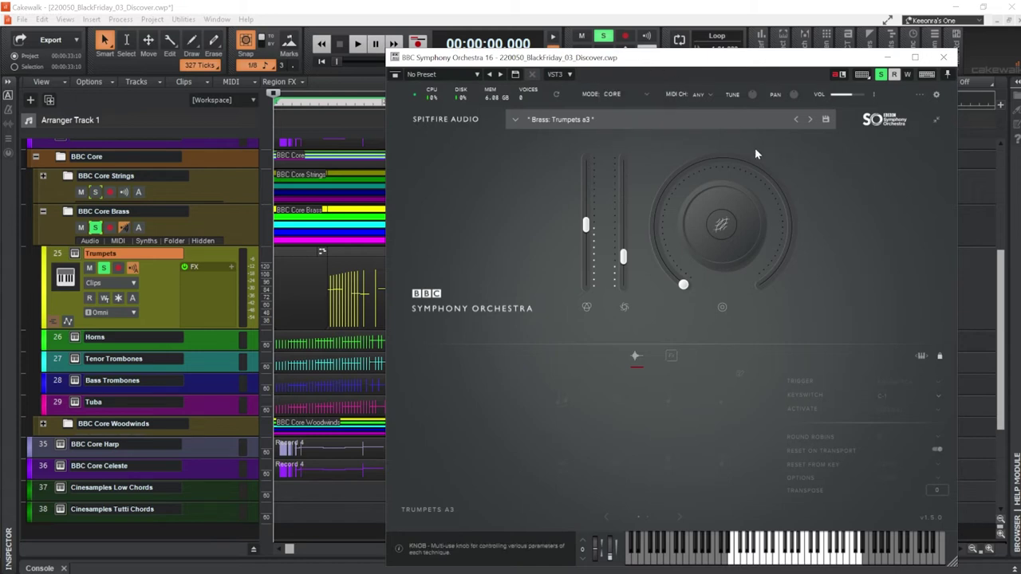
pyautogui.moveTo(677, 150)
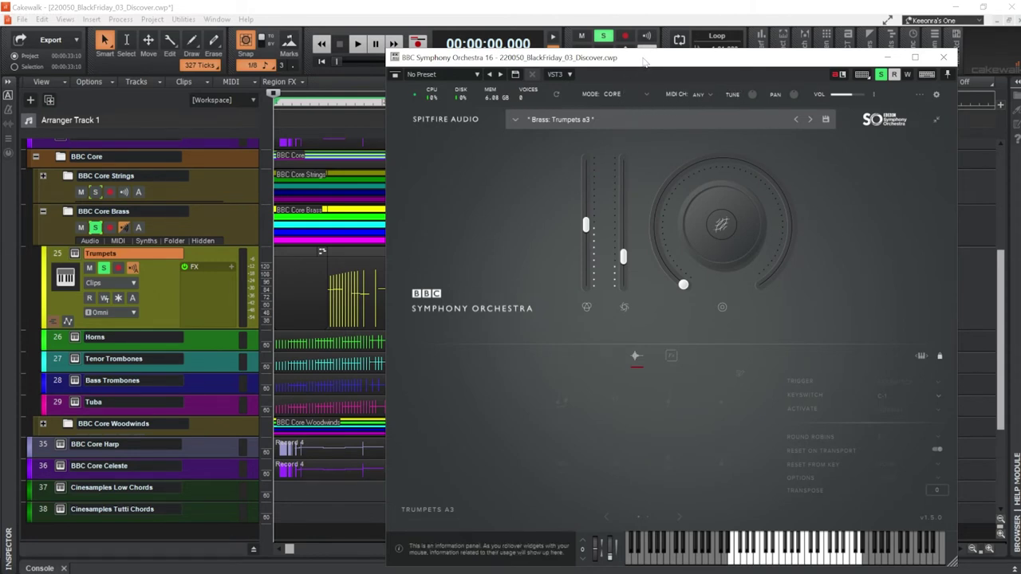
# - Audition the soloed BBC Core brass while raising the Trumpets' expression, then close the instrument and stop playback
pyautogui.press('space')
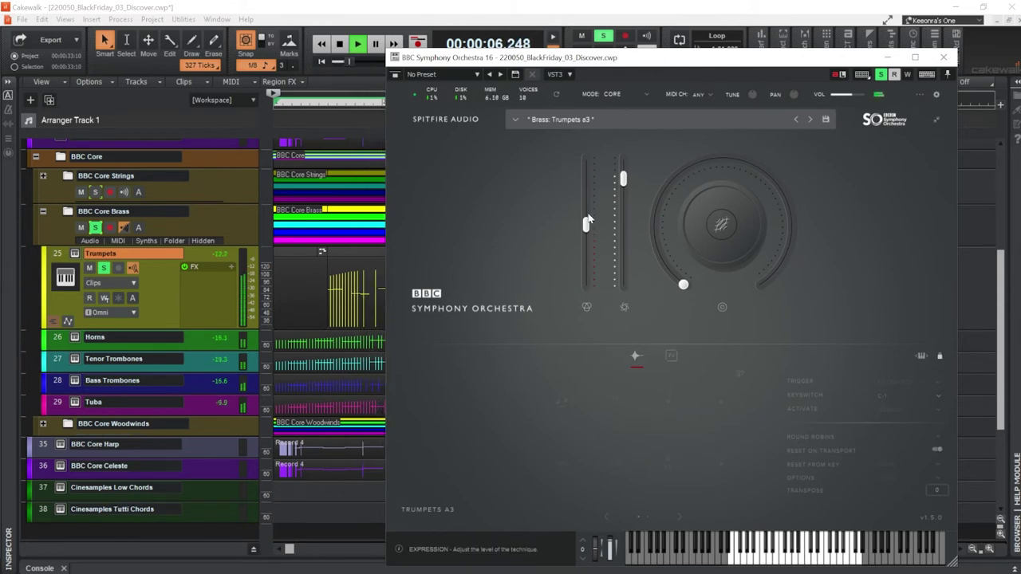
pyautogui.moveTo(587, 225); pyautogui.dragTo(590, 197)
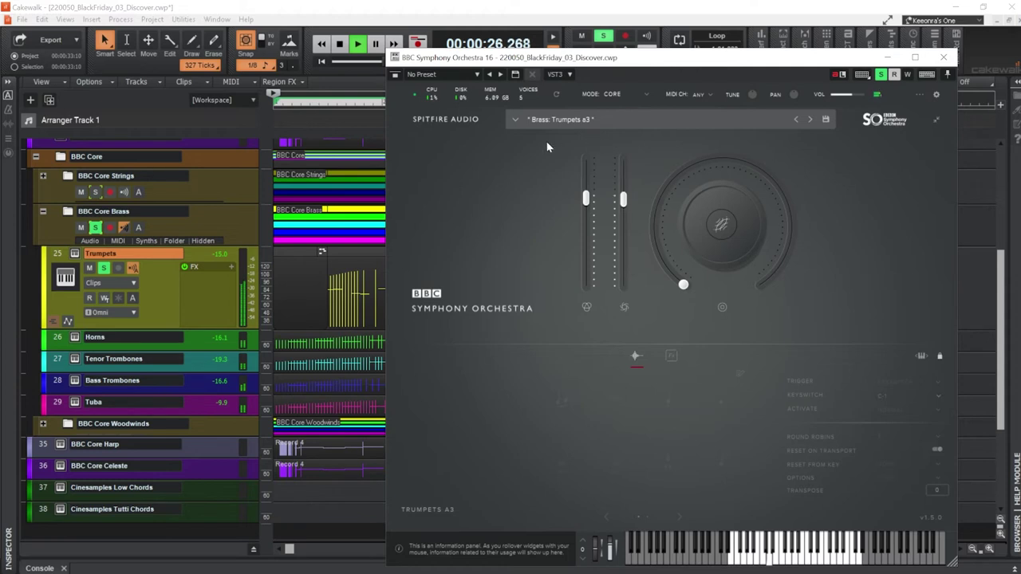
pyautogui.click(938, 58)
pyautogui.press('space')
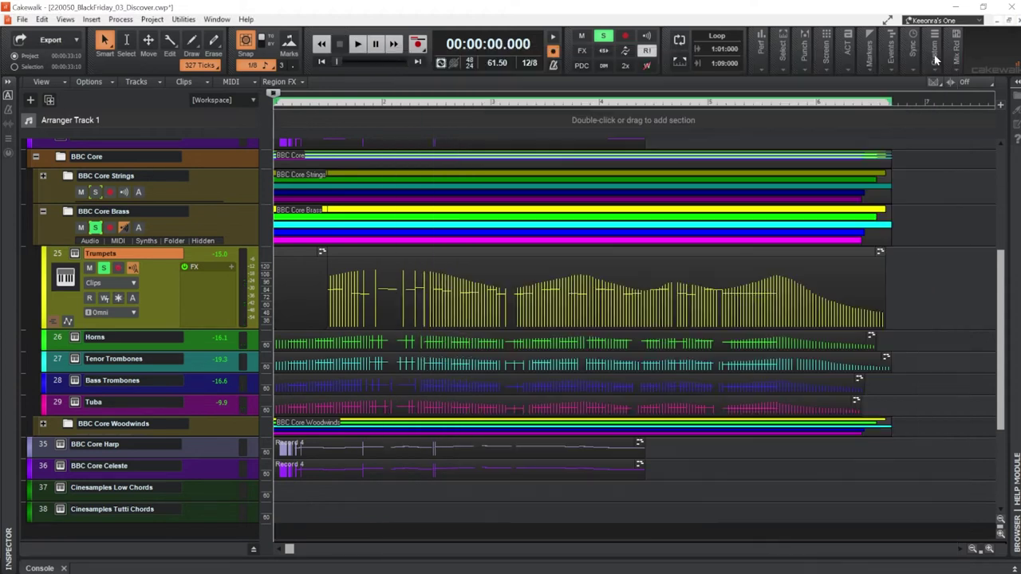
# - Unsolo and collapse the BBC Core Brass folder, and enlarge, expand and solo the BBC Core Woodwinds folder
pyautogui.click(95, 227)
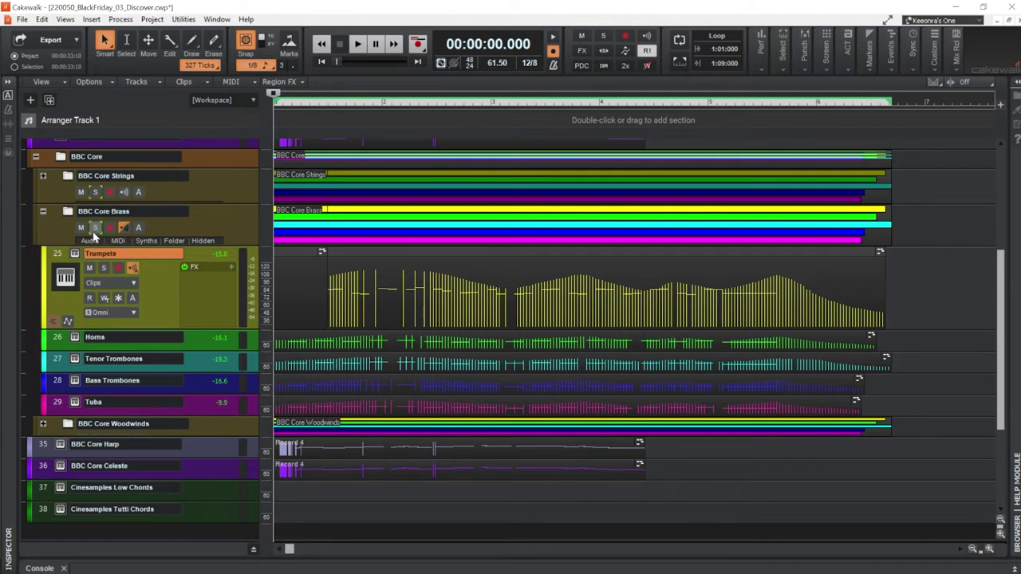
pyautogui.click(43, 211)
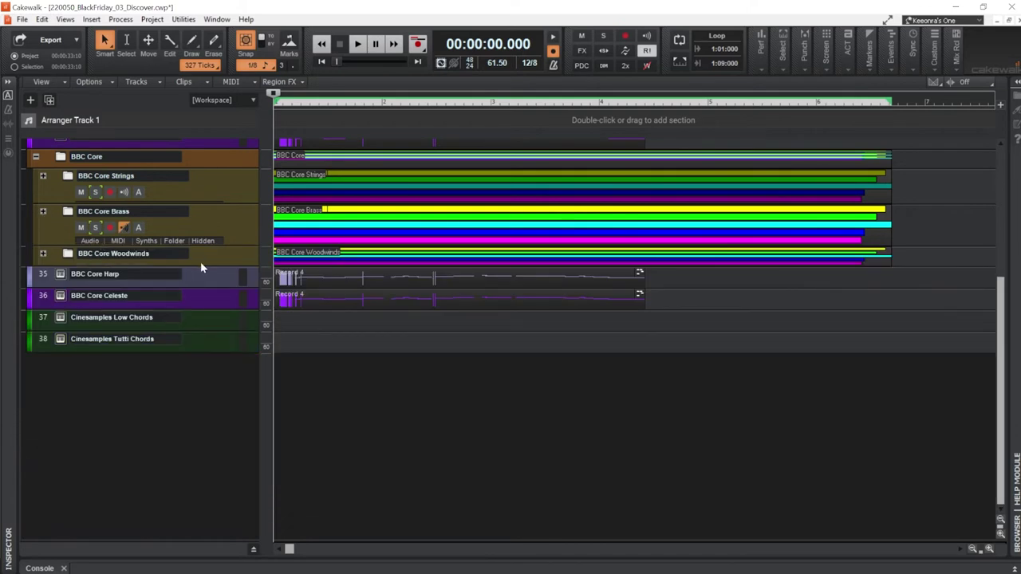
pyautogui.moveTo(200, 265); pyautogui.dragTo(200, 282)
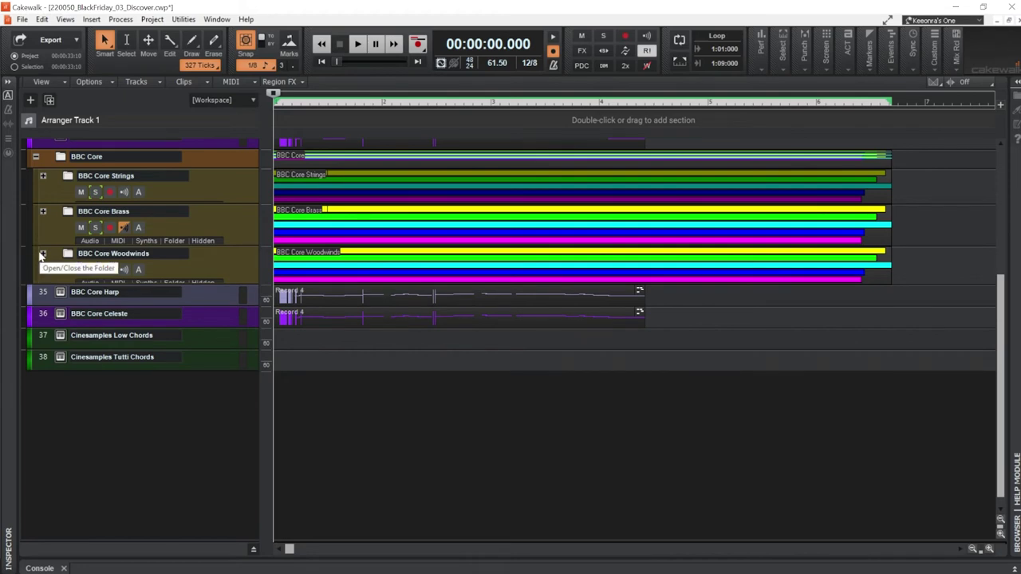
pyautogui.click(43, 254)
pyautogui.click(95, 269)
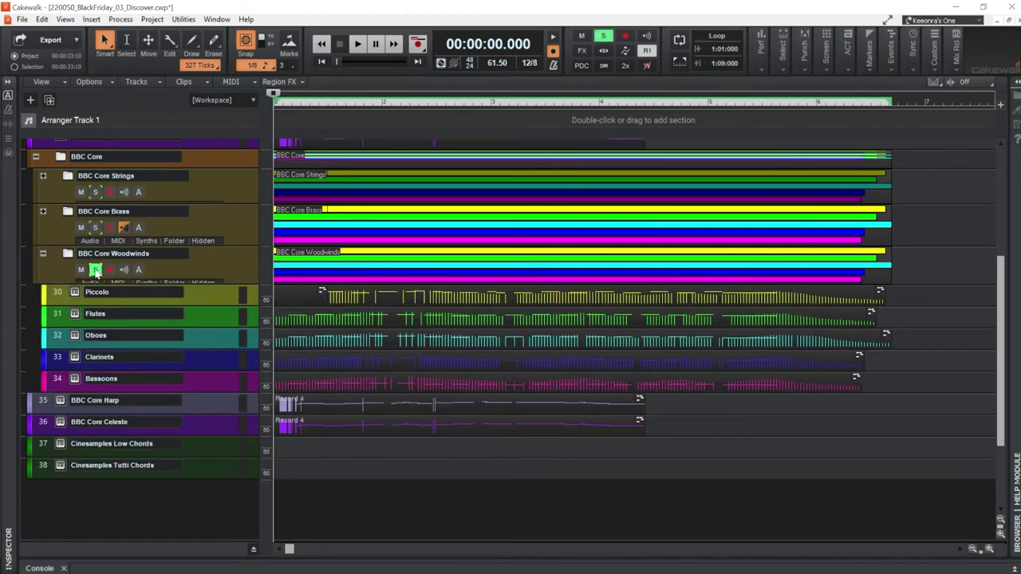
# - Audition the soloed BBC Core woodwinds with the Piccolo instrument open, then stop playback and close the instrument
pyautogui.scroll(3, 200, 329)
pyautogui.scroll(-3, 201, 330)
pyautogui.click(76, 292)
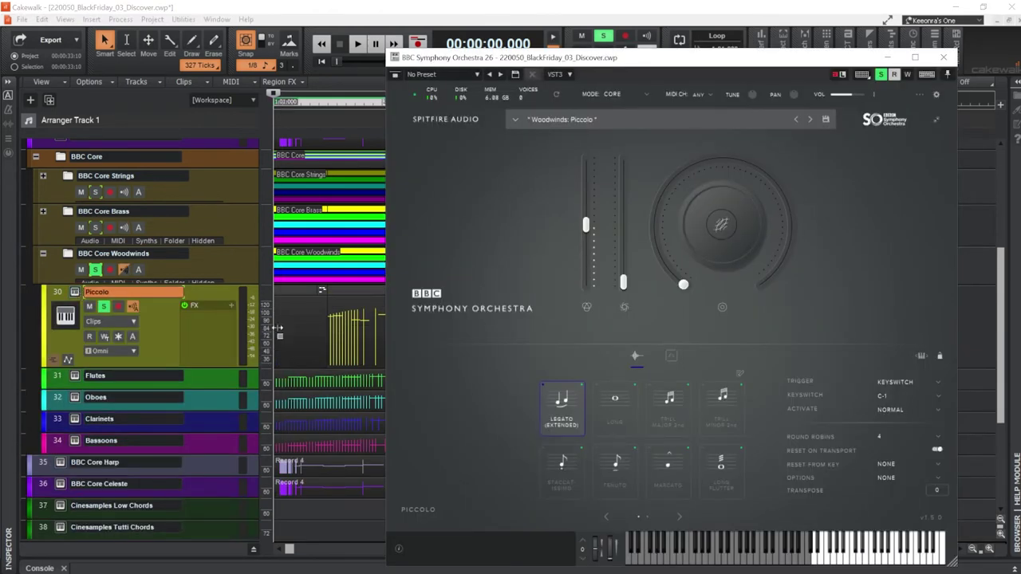
pyautogui.press('space')
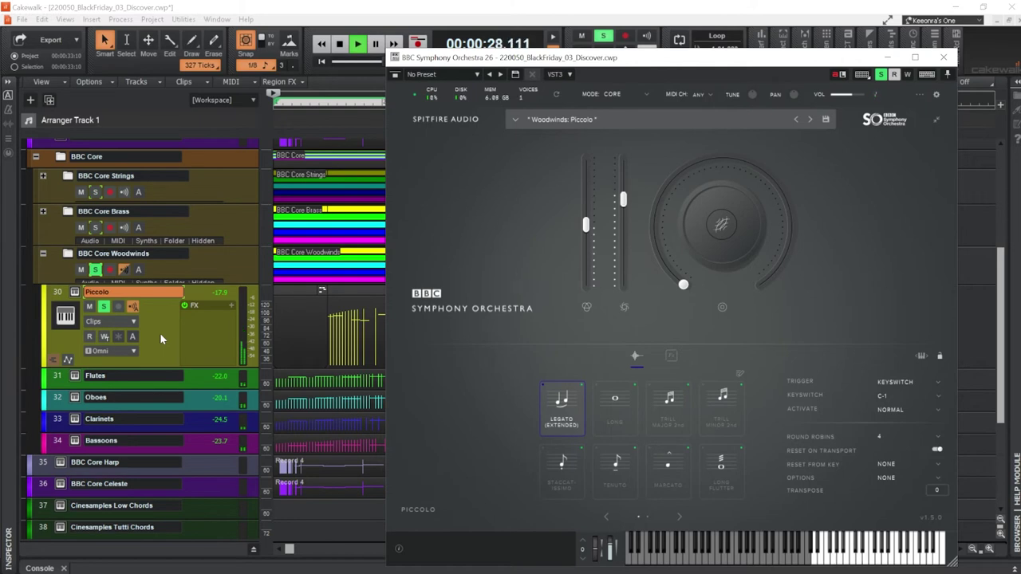
pyautogui.press('space')
pyautogui.click(943, 58)
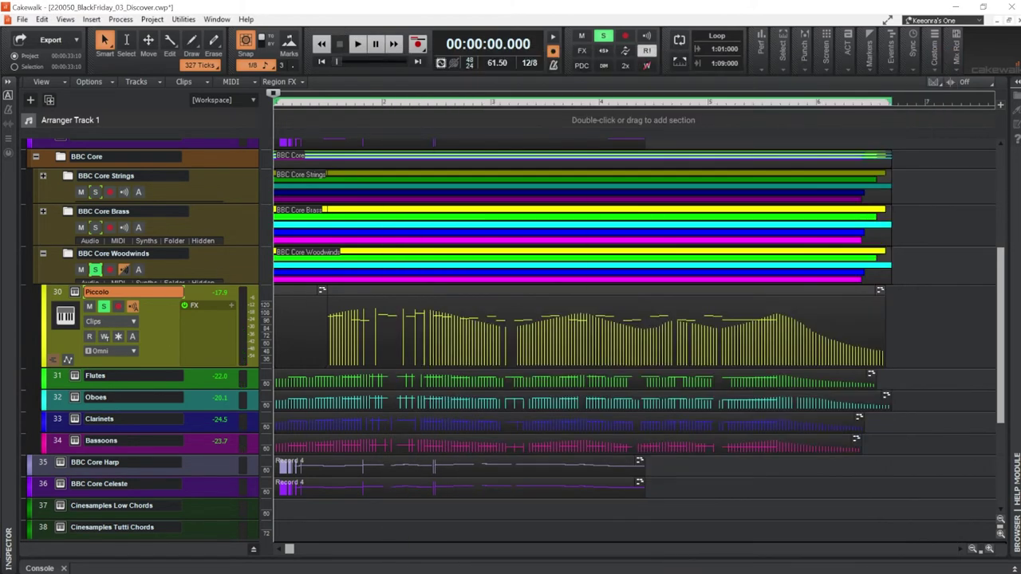
# - Unsolo the BBC Core Woodwinds folder, enlarge and solo its Flutes track, and play it
pyautogui.click(95, 270)
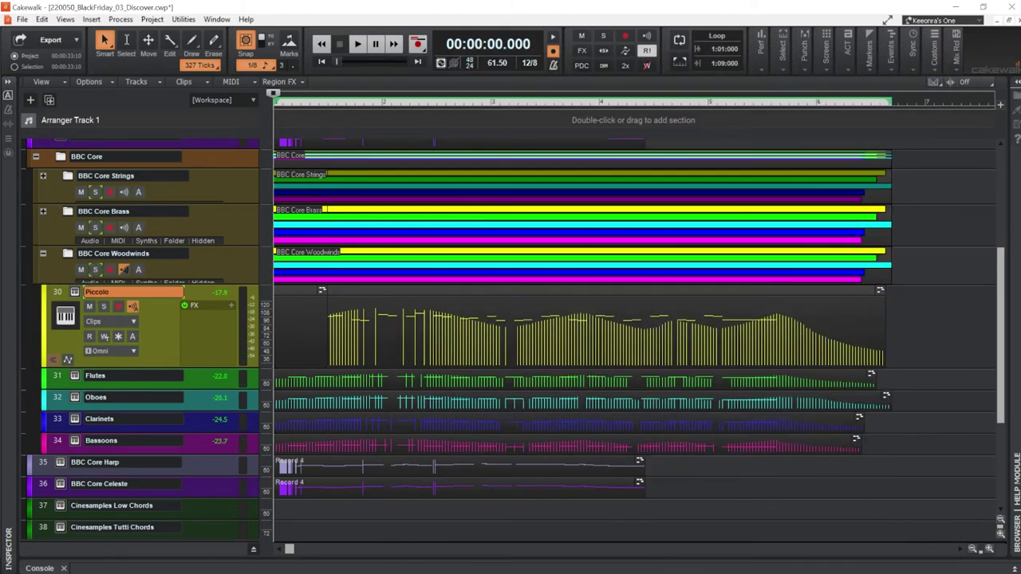
pyautogui.click(196, 379)
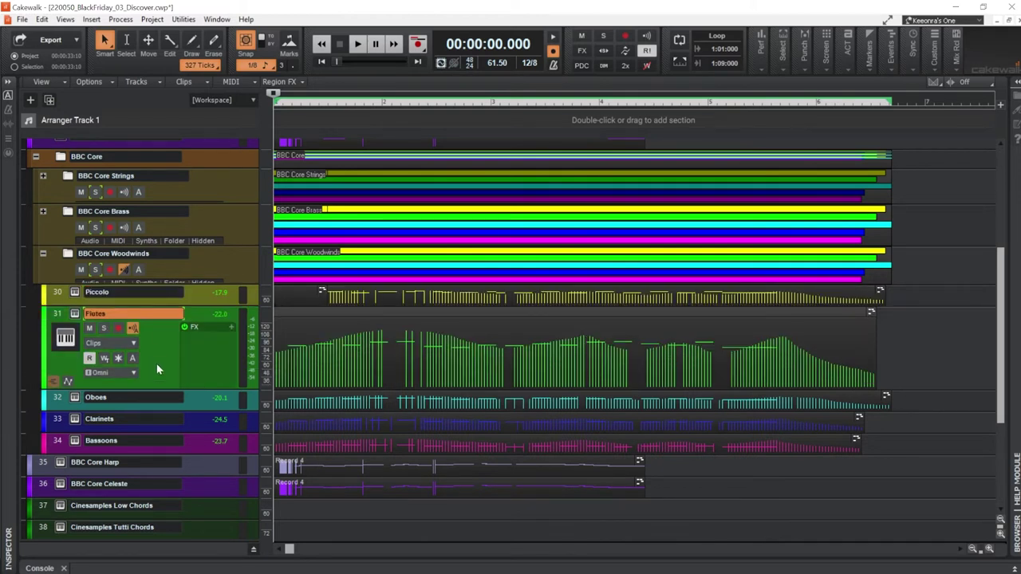
pyautogui.click(102, 328)
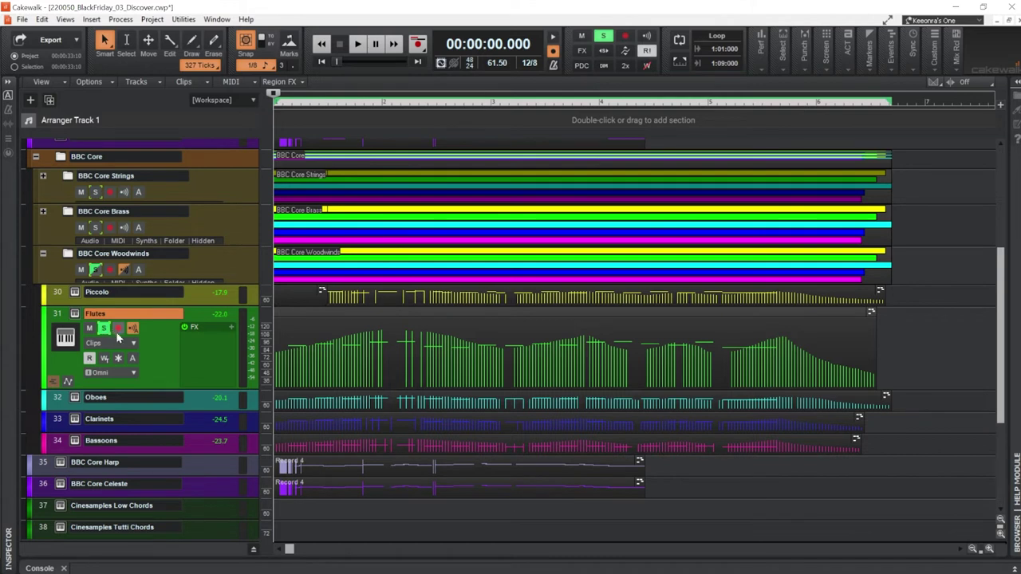
pyautogui.press('space')
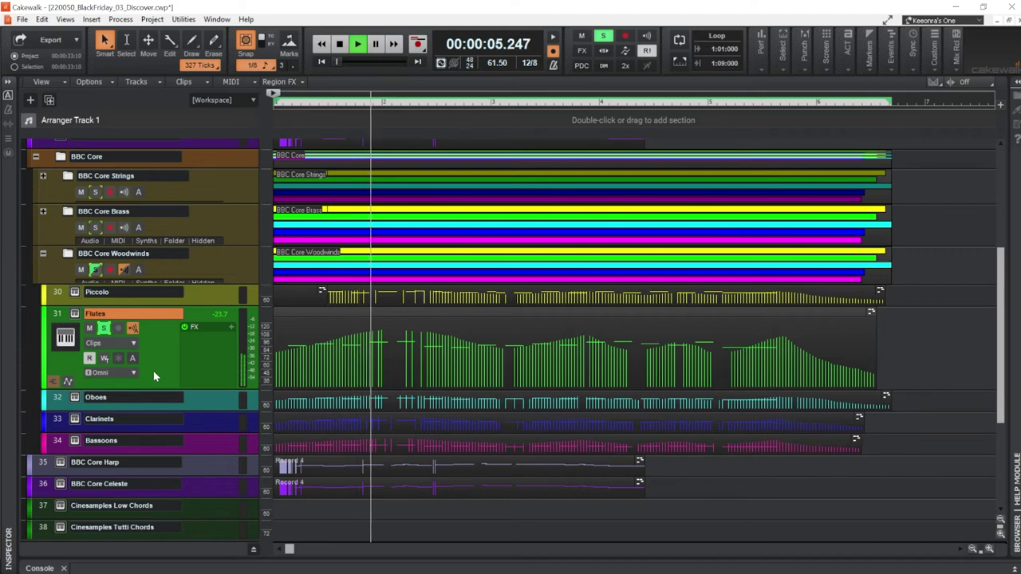
# - Stop playback, open the Flutes instrument, look through its list of brass and woodwind presets, and close it
pyautogui.press('space')
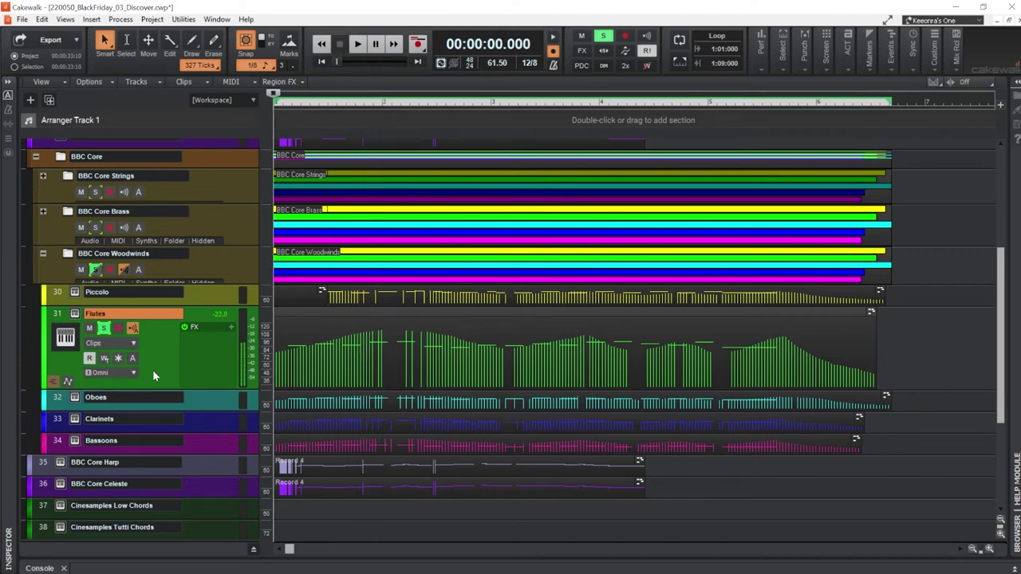
pyautogui.click(75, 315)
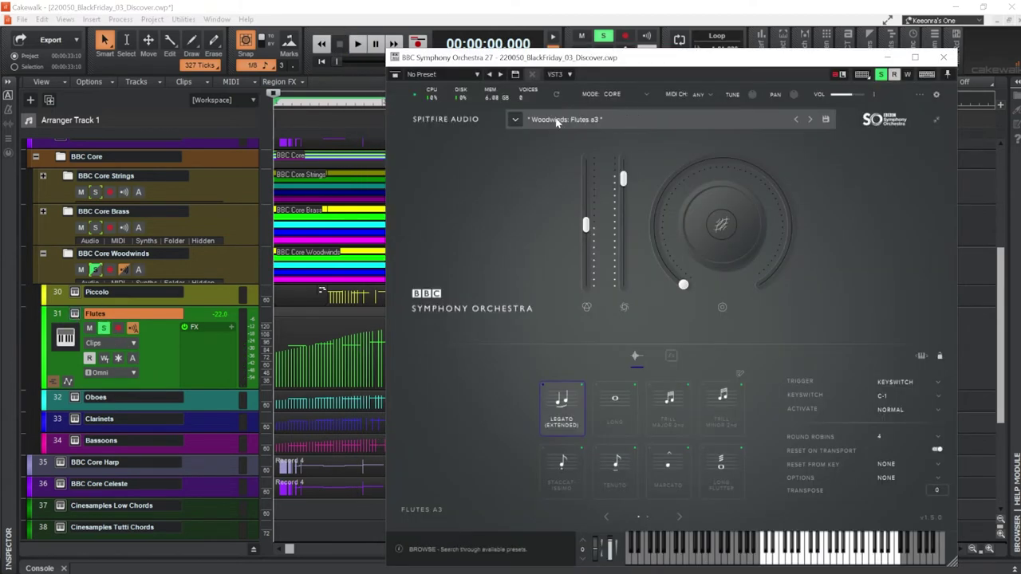
pyautogui.click(516, 119)
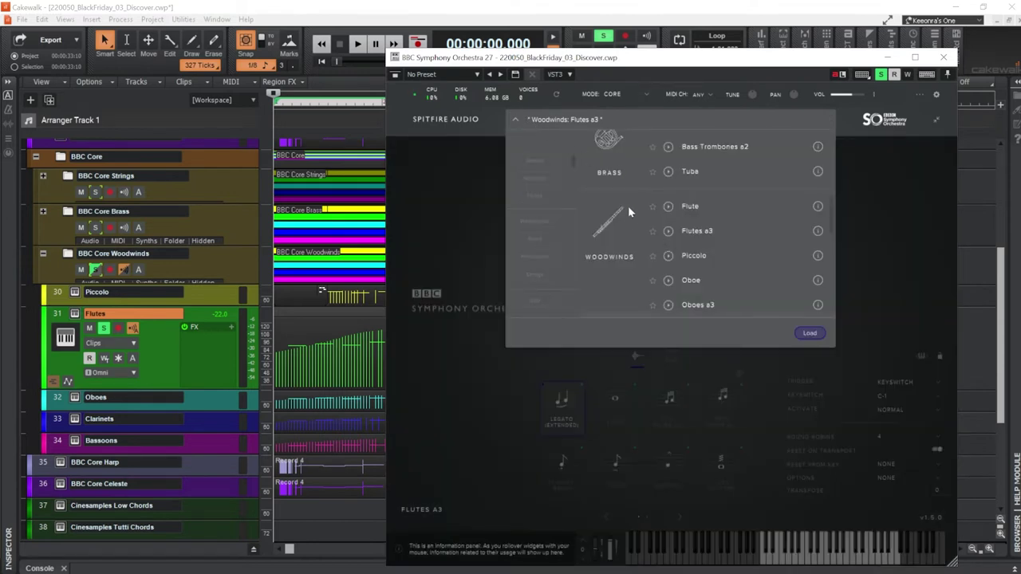
pyautogui.scroll(2, 627, 220)
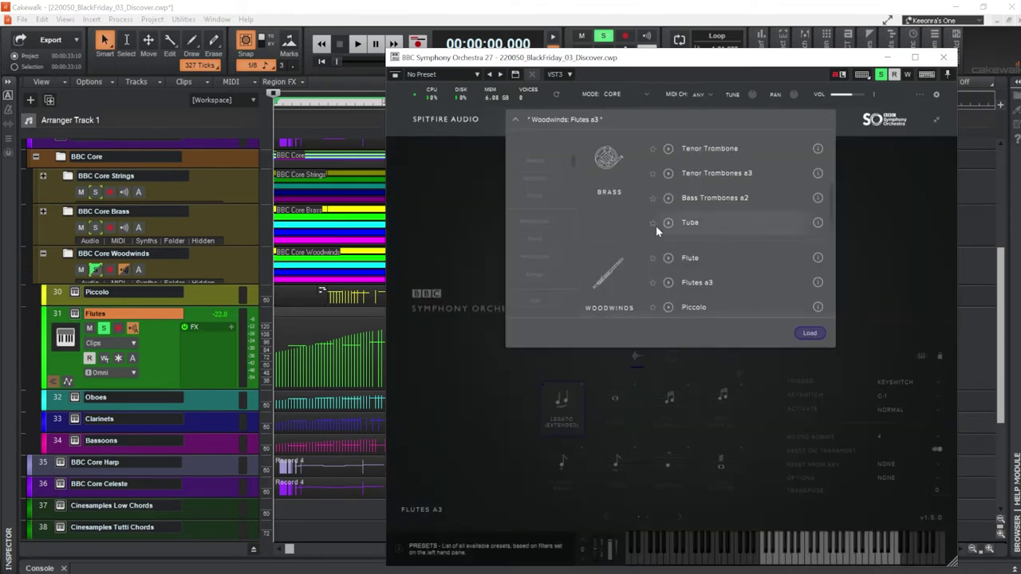
pyautogui.scroll(3, 656, 226)
pyautogui.scroll(2, 655, 226)
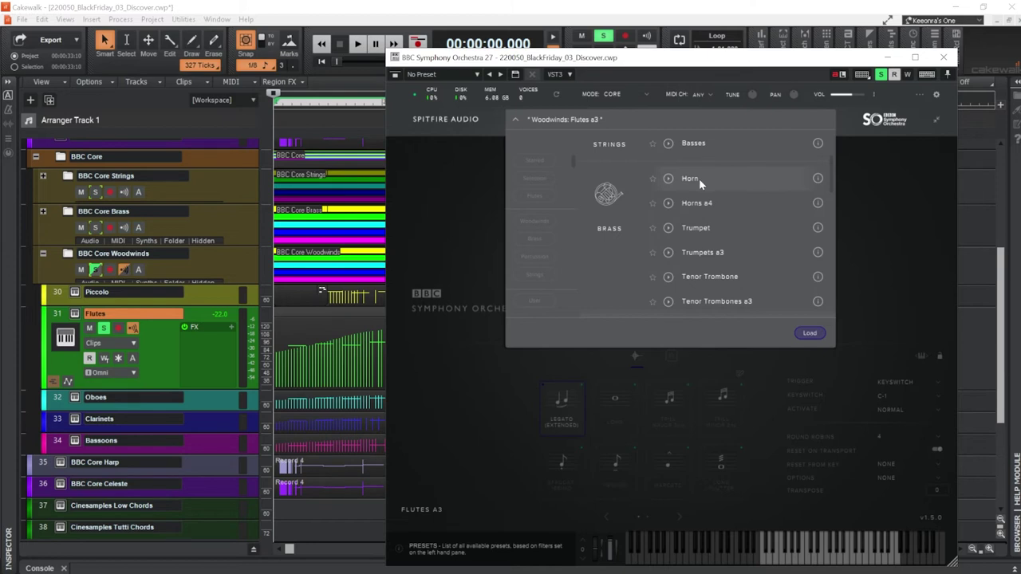
pyautogui.scroll(-6, 722, 225)
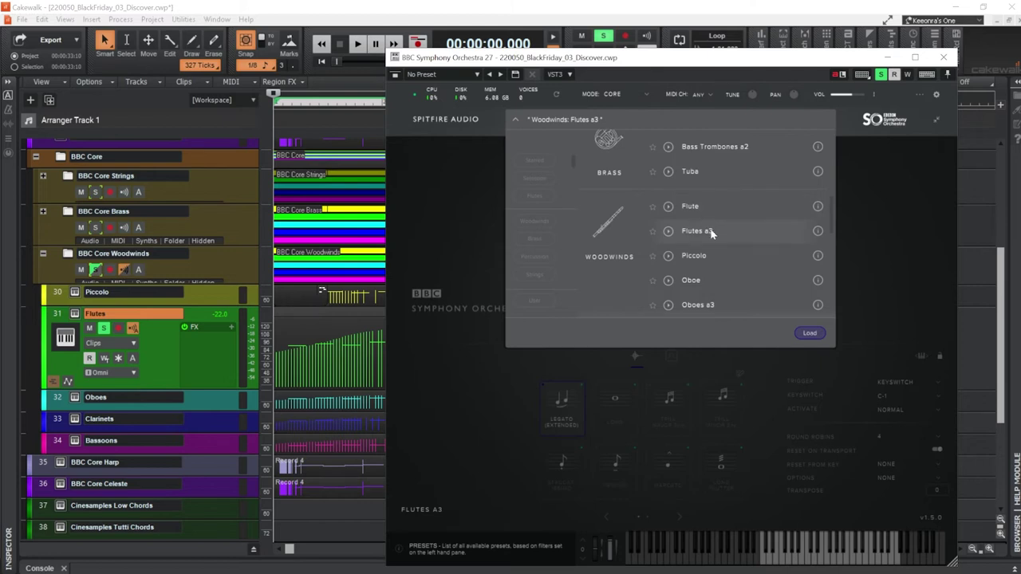
pyautogui.scroll(-2, 708, 255)
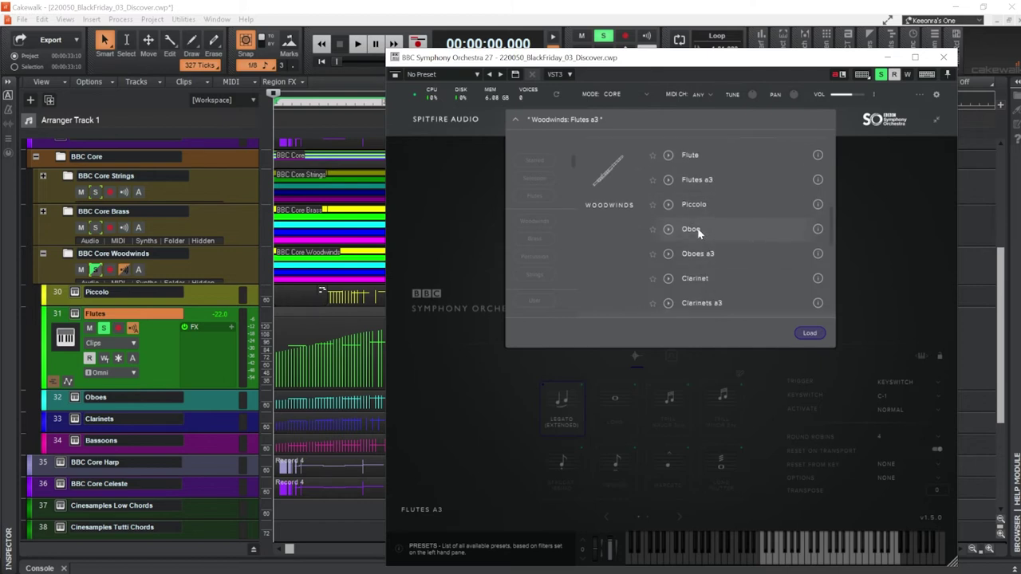
pyautogui.scroll(-5, 714, 233)
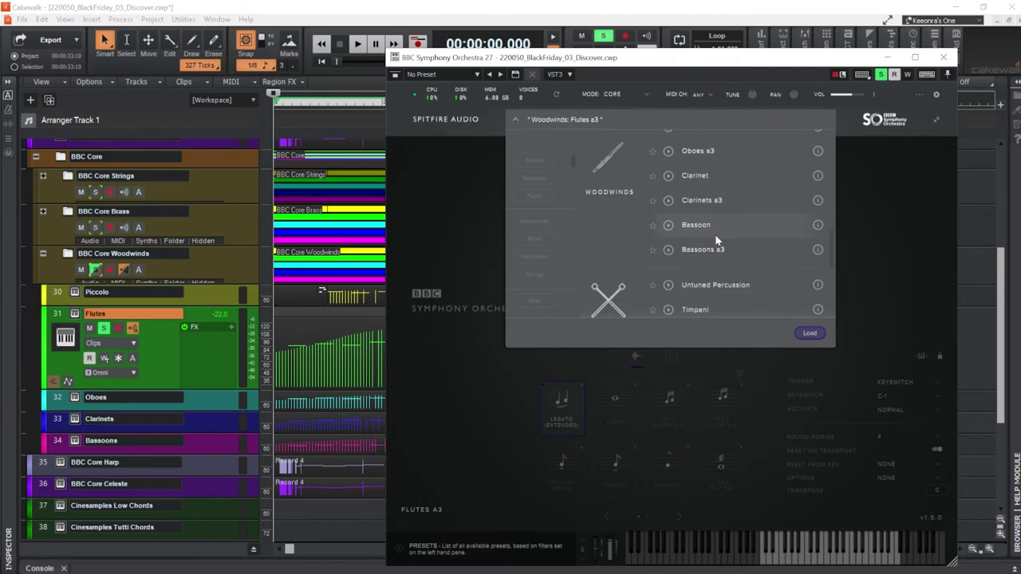
pyautogui.scroll(3, 714, 234)
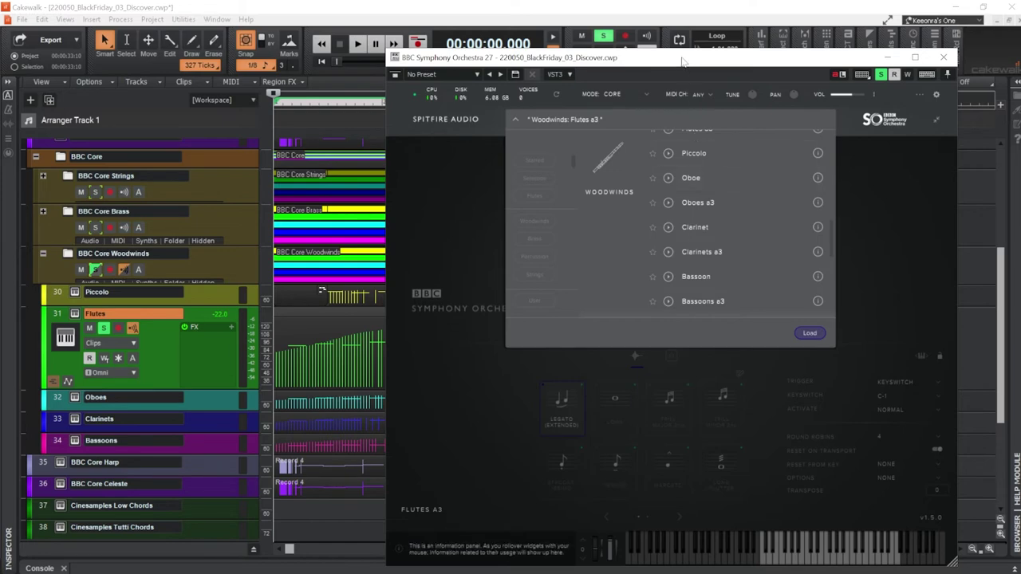
pyautogui.click(873, 237)
pyautogui.click(943, 56)
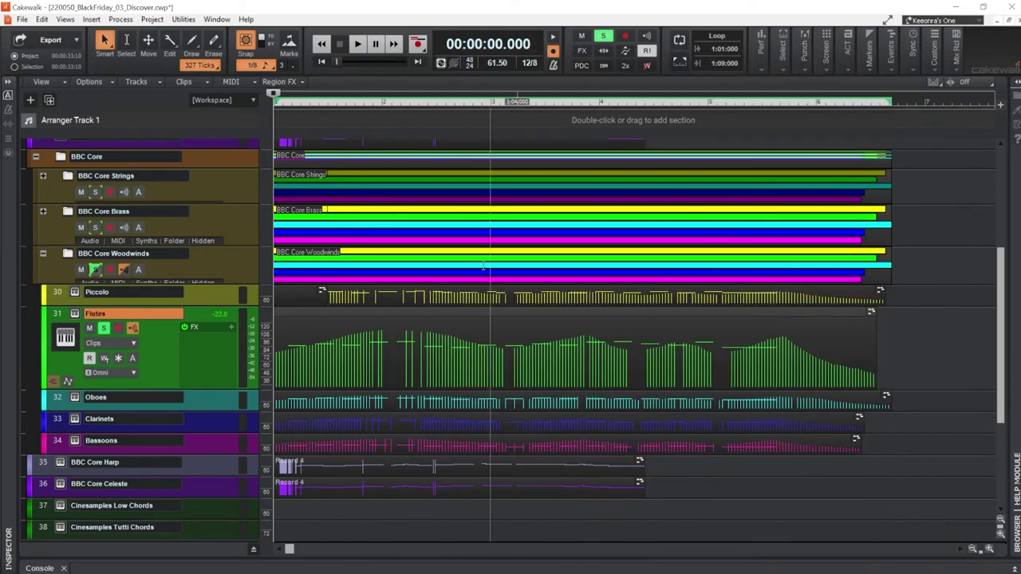
# - Collapse the BBC Core Woodwinds folder, enlarge the BBC Core Harp track and open its instrument
pyautogui.scroll(2, 163, 370)
pyautogui.scroll(-3, 163, 371)
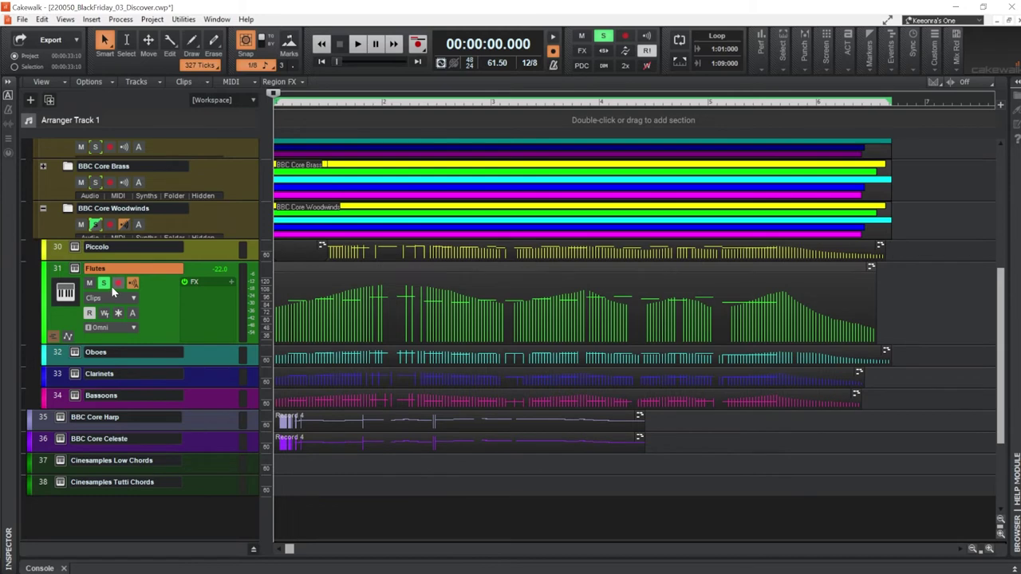
pyautogui.click(44, 210)
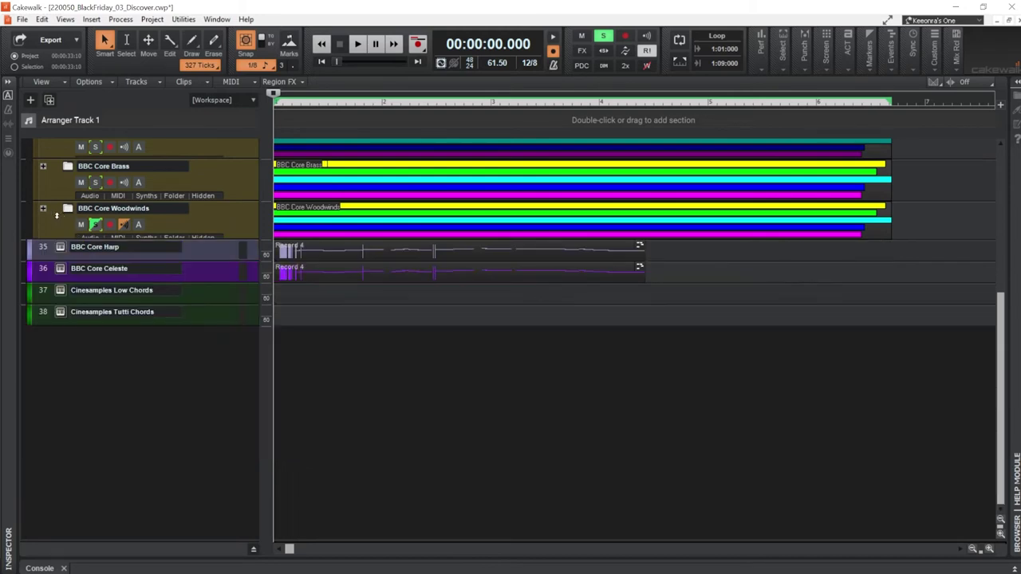
pyautogui.click(186, 248)
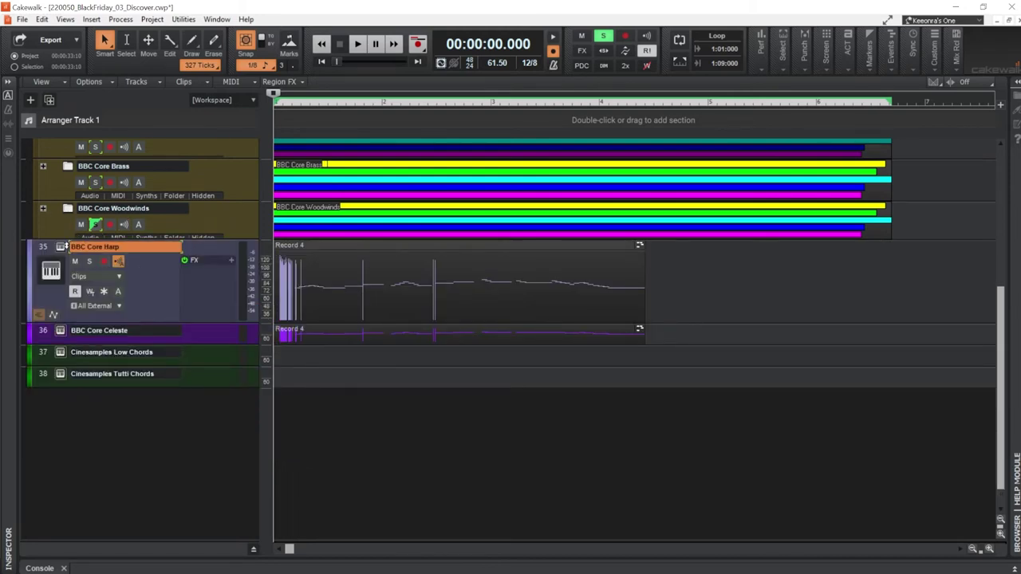
pyautogui.click(61, 247)
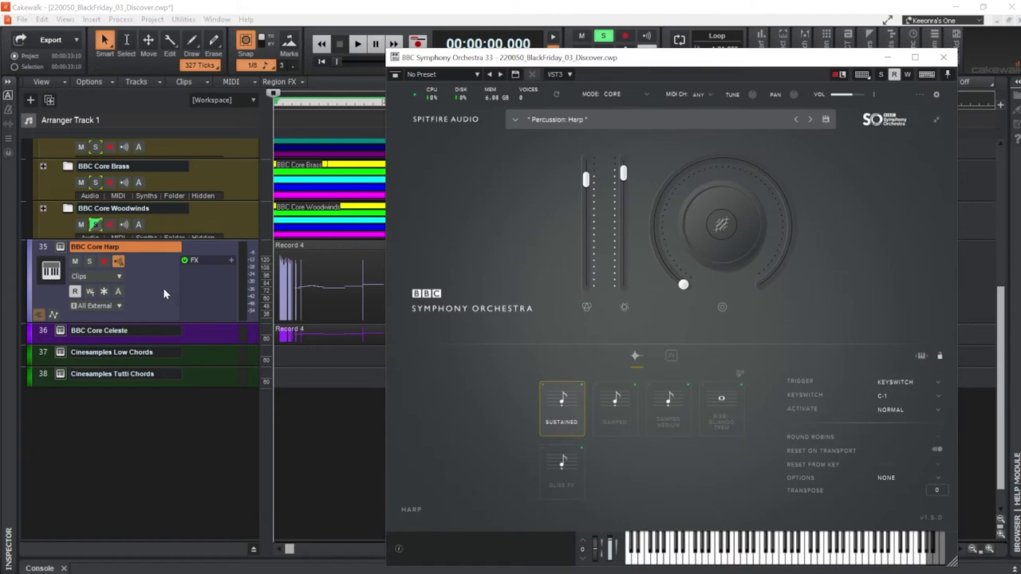
# - Audition the soloed BBC Core Harp with its instrument open, stop playback and close the instrument
pyautogui.press('space')
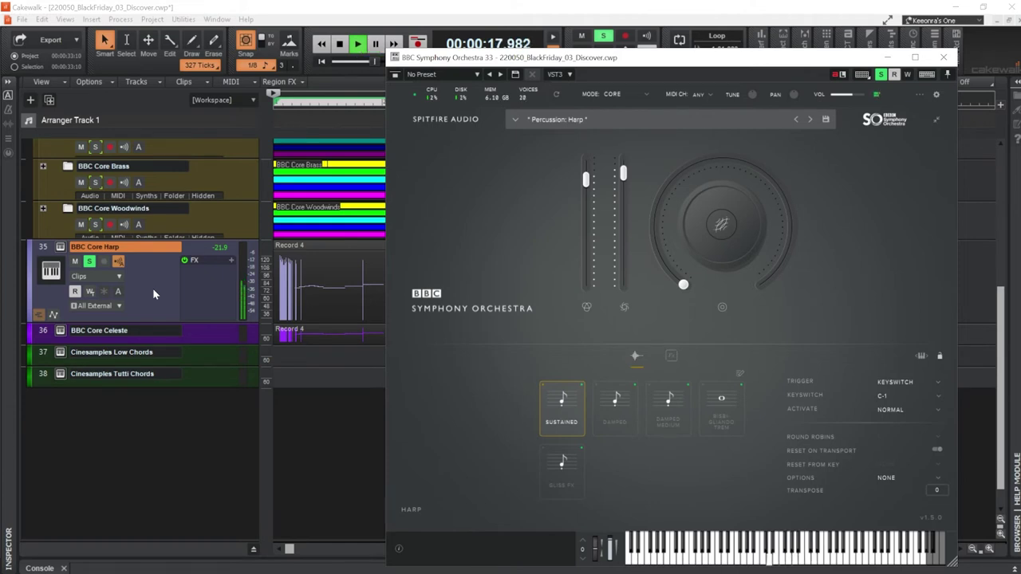
pyautogui.press('space')
pyautogui.click(943, 57)
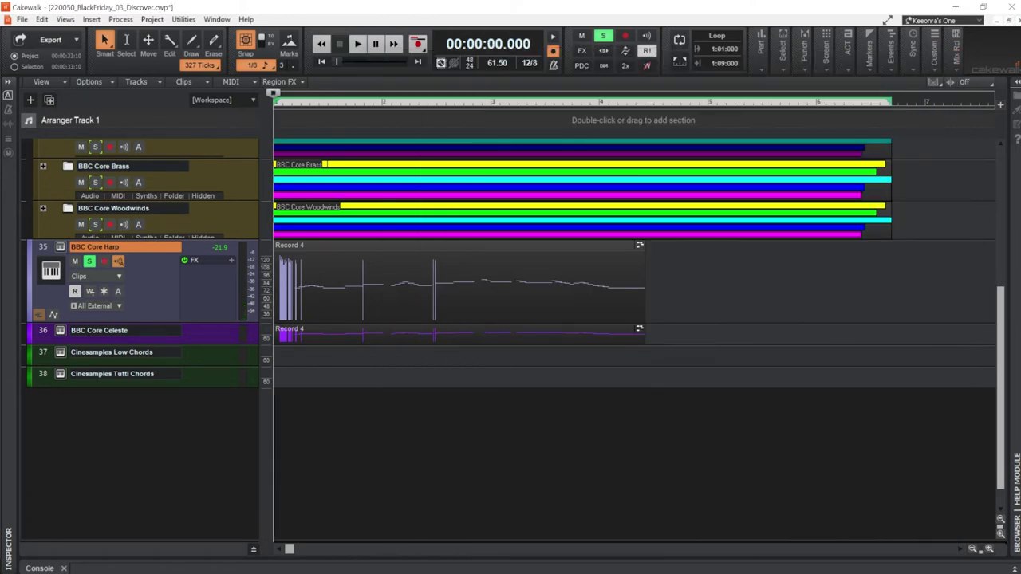
# - Unsolo the BBC Core Harp track, and enlarge and solo the BBC Core Celeste track
pyautogui.click(90, 262)
pyautogui.click(167, 343)
pyautogui.click(90, 283)
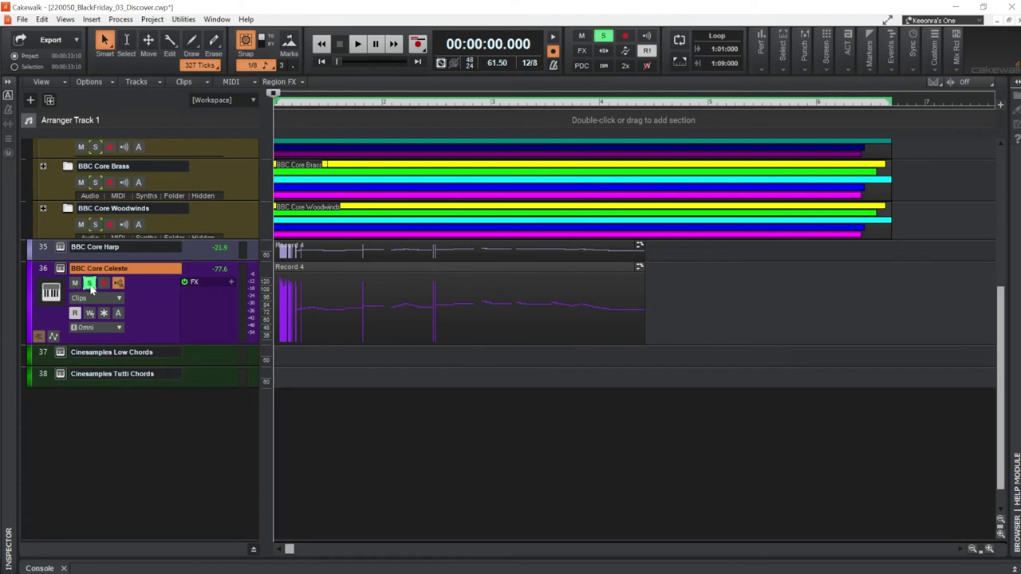
# - Audition the BBC Core Celeste with its instrument open, close the instrument after stopping playback, and unsolo the track
pyautogui.press('space')
pyautogui.click(50, 292)
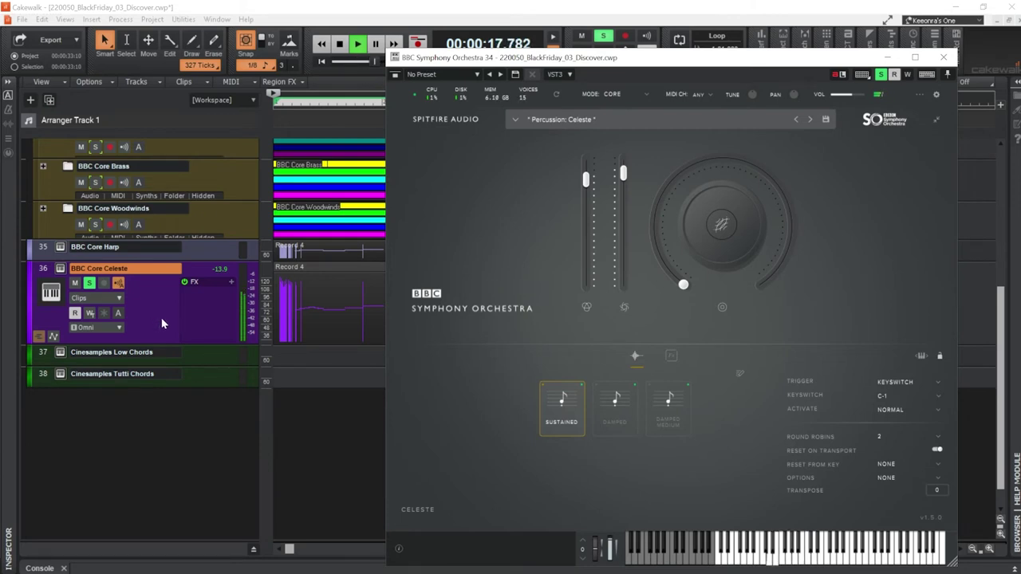
pyautogui.press('space')
pyautogui.click(943, 60)
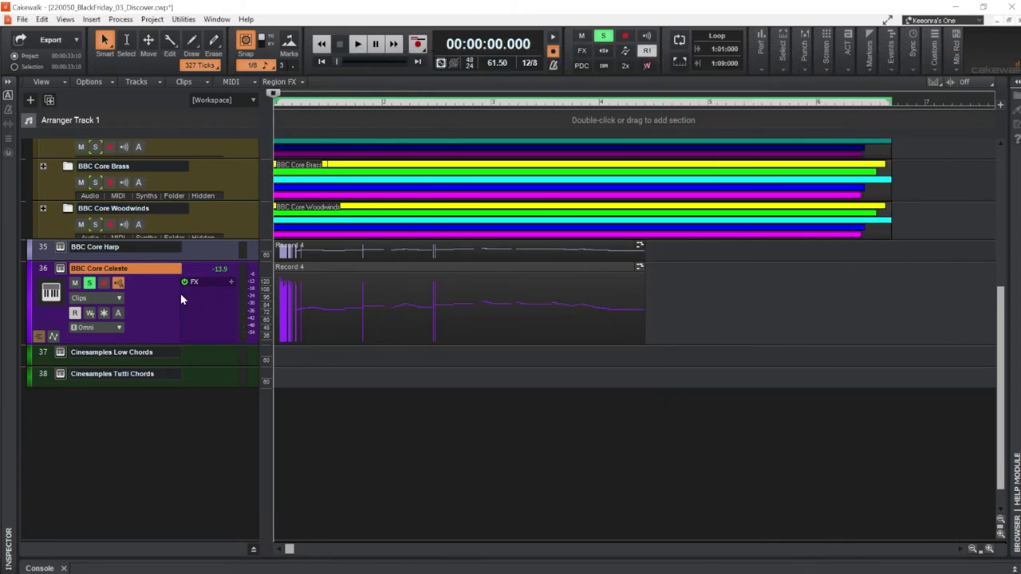
pyautogui.click(91, 284)
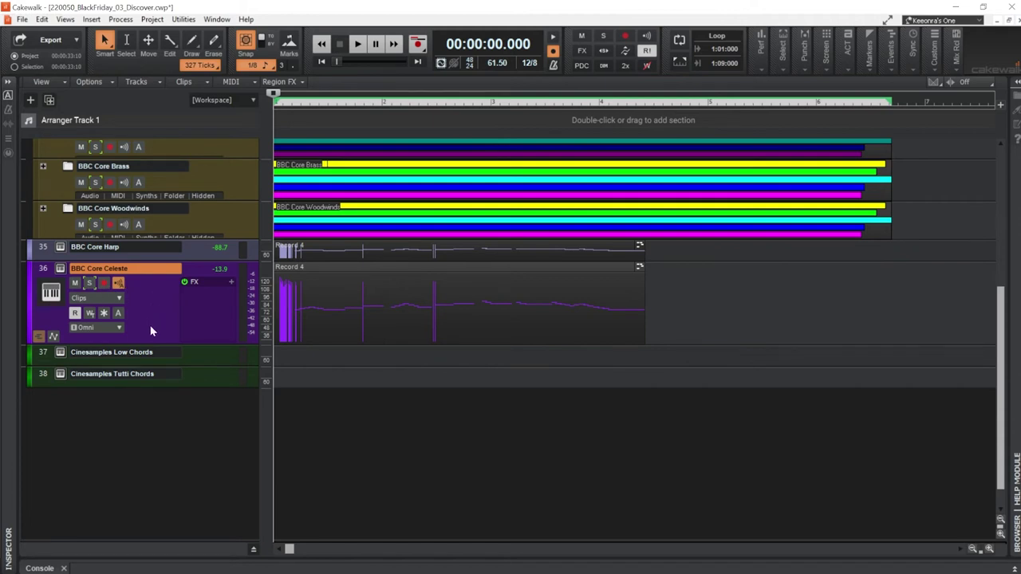
# - Switch to the Chrome browser and review the editions and prices on Spitfire Audio's BBC Symphony Orchestra page
pyautogui.moveTo(383, 570)
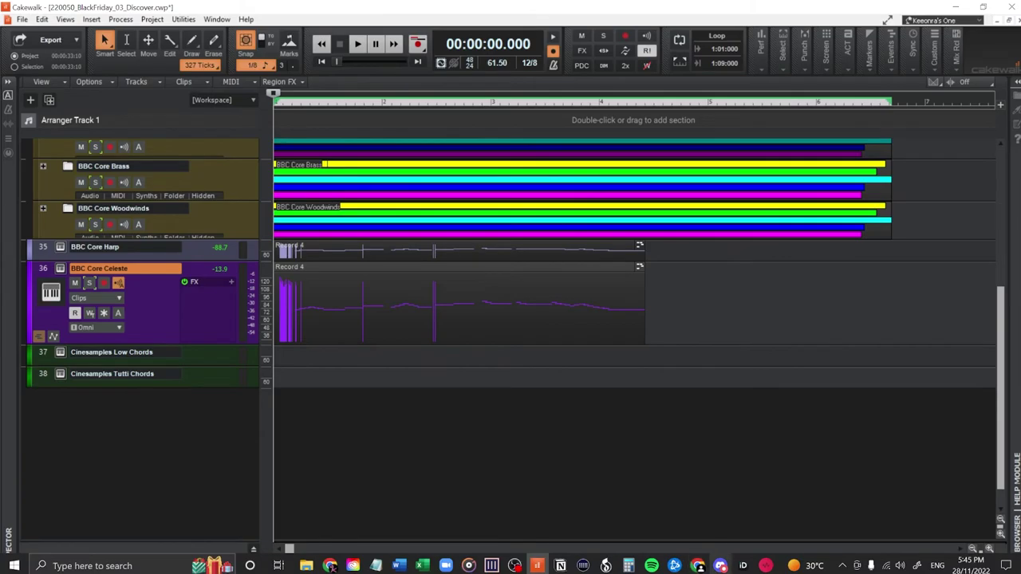
pyautogui.click(697, 566)
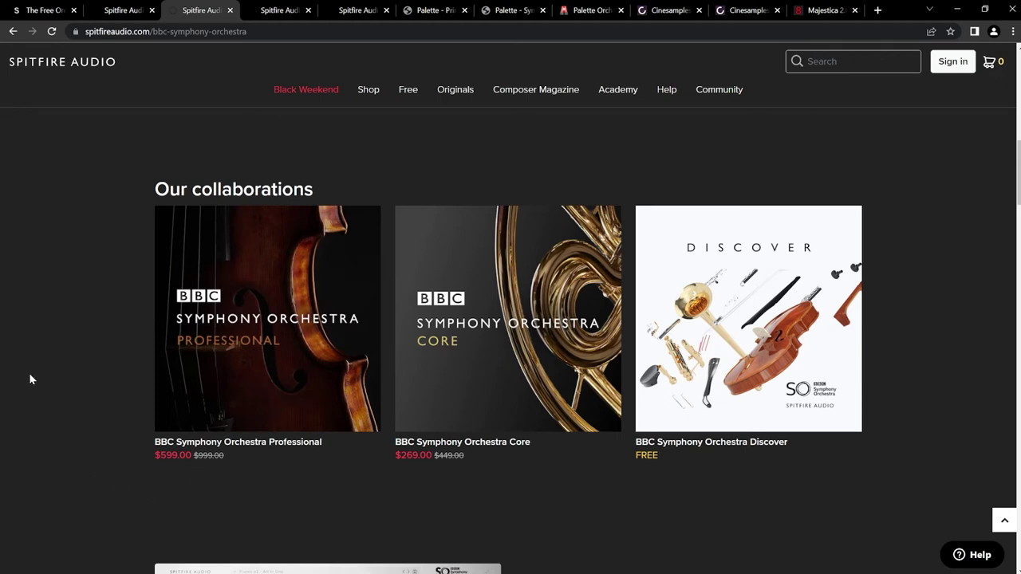
pyautogui.scroll(-1, 24, 378)
pyautogui.scroll(-3, 25, 379)
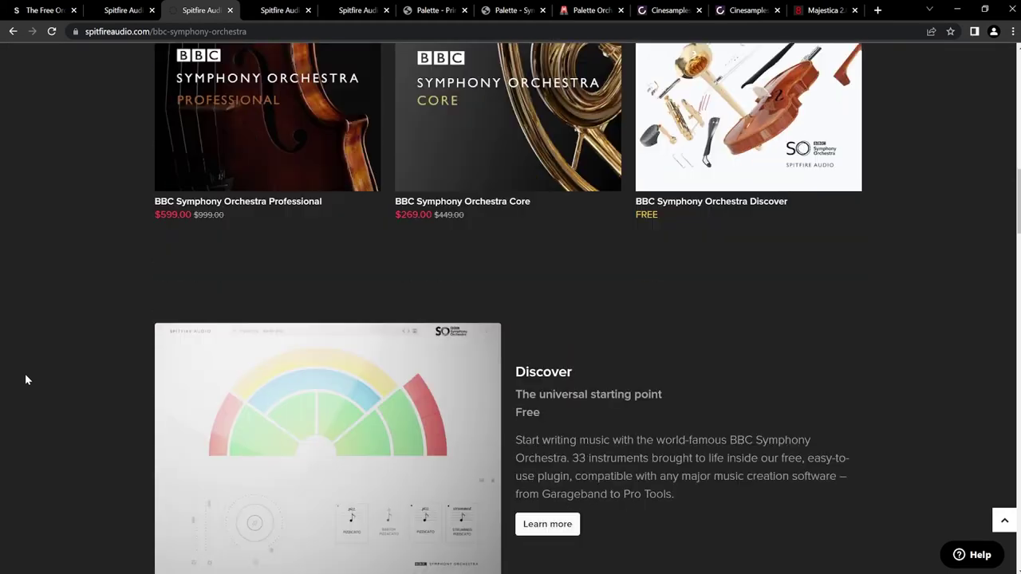
pyautogui.scroll(2, 25, 375)
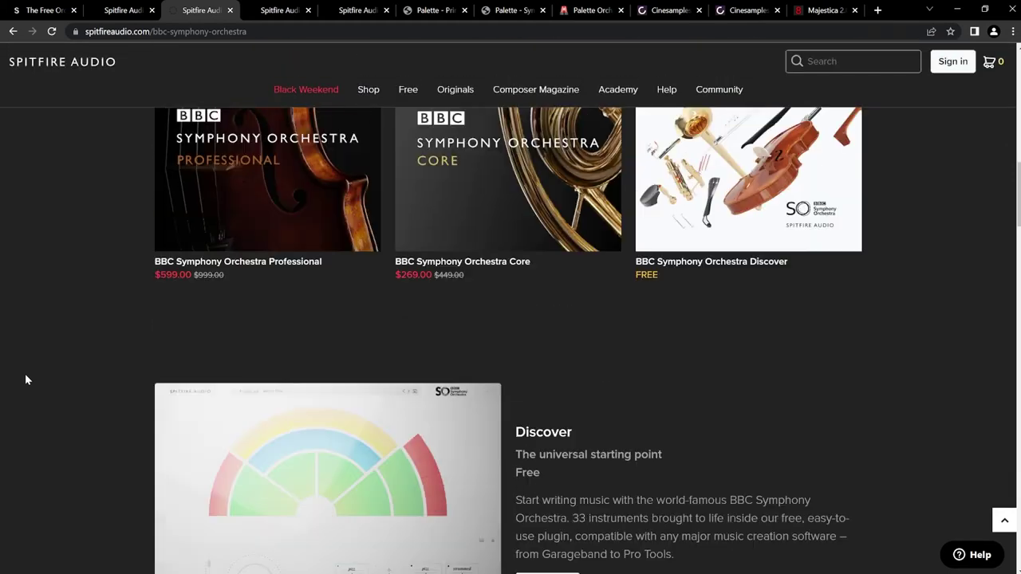
pyautogui.scroll(-2, 25, 379)
pyautogui.scroll(-2, 25, 378)
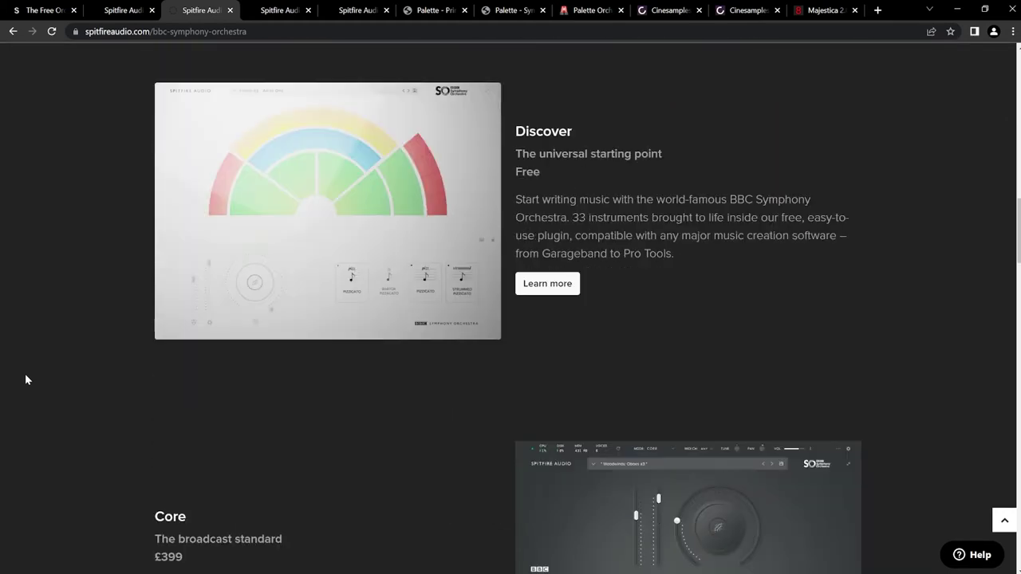
pyautogui.scroll(-2, 25, 379)
pyautogui.scroll(5, 33, 379)
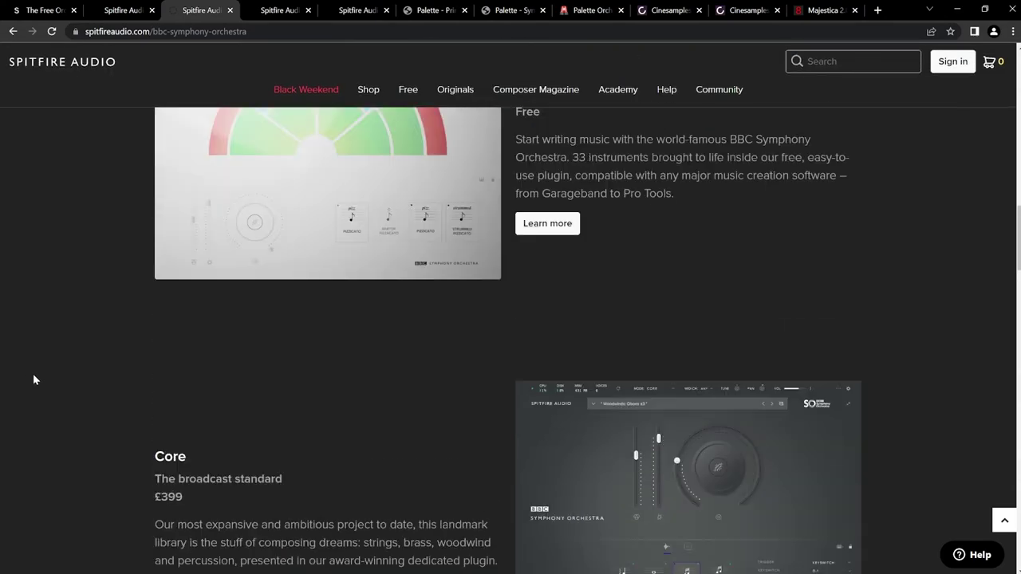
pyautogui.scroll(7, 33, 379)
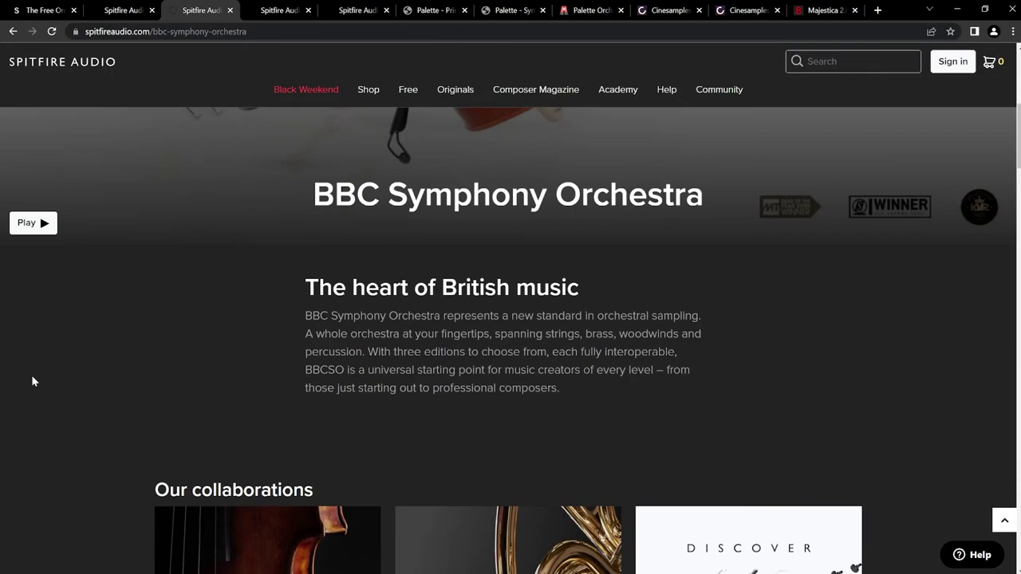
pyautogui.scroll(7, 32, 381)
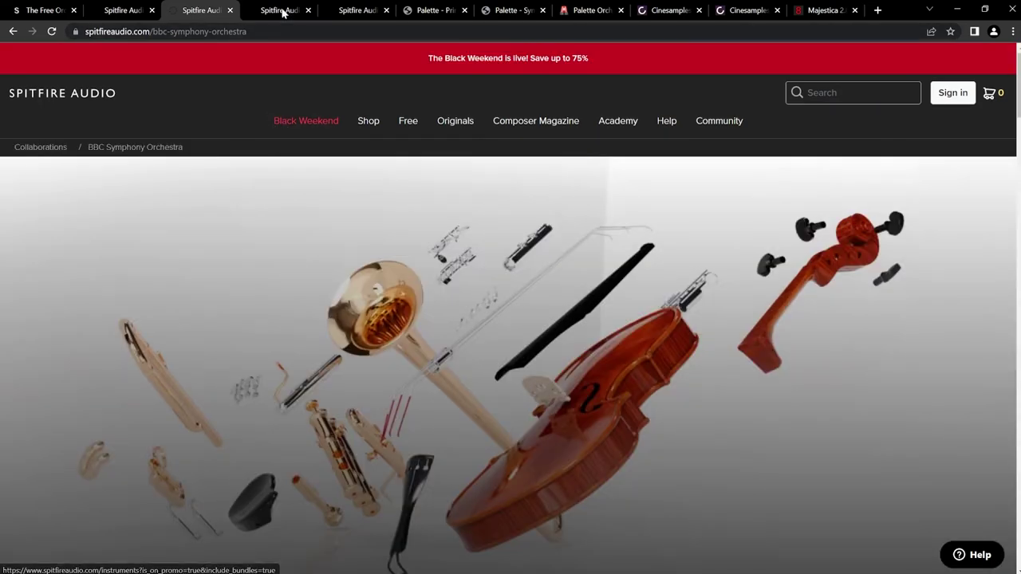
# - Show Spitfire Audio's on-offer instruments page and browse the discounted libraries and bundles with their prices
pyautogui.click(281, 10)
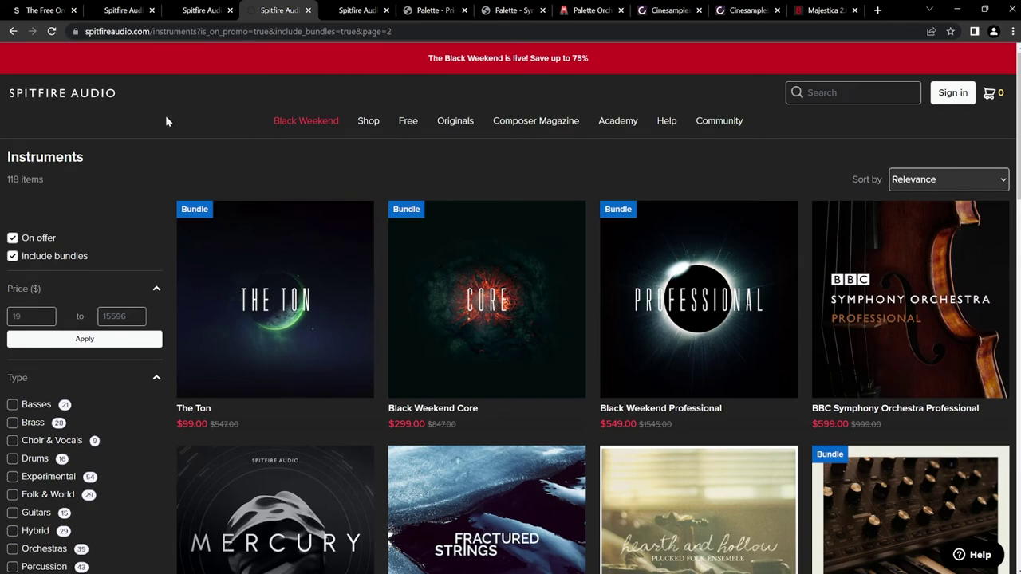
pyautogui.scroll(-5, 167, 120)
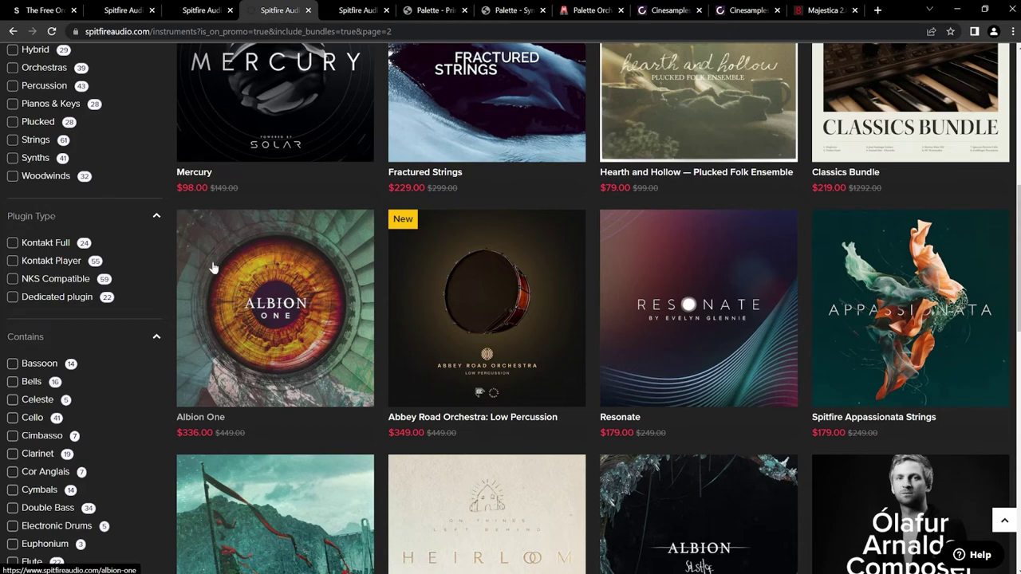
pyautogui.scroll(-3, 158, 280)
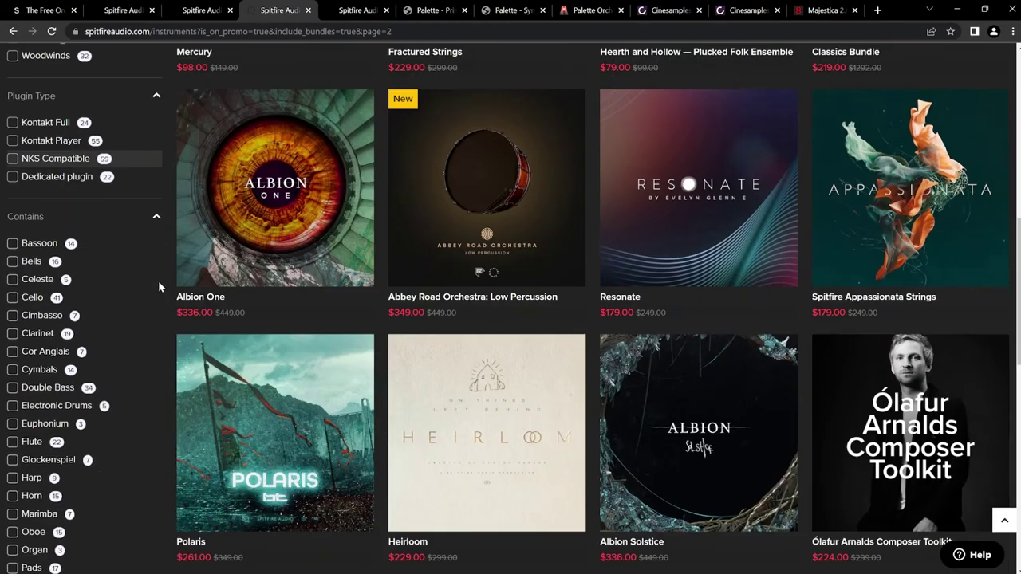
pyautogui.scroll(-5, 162, 283)
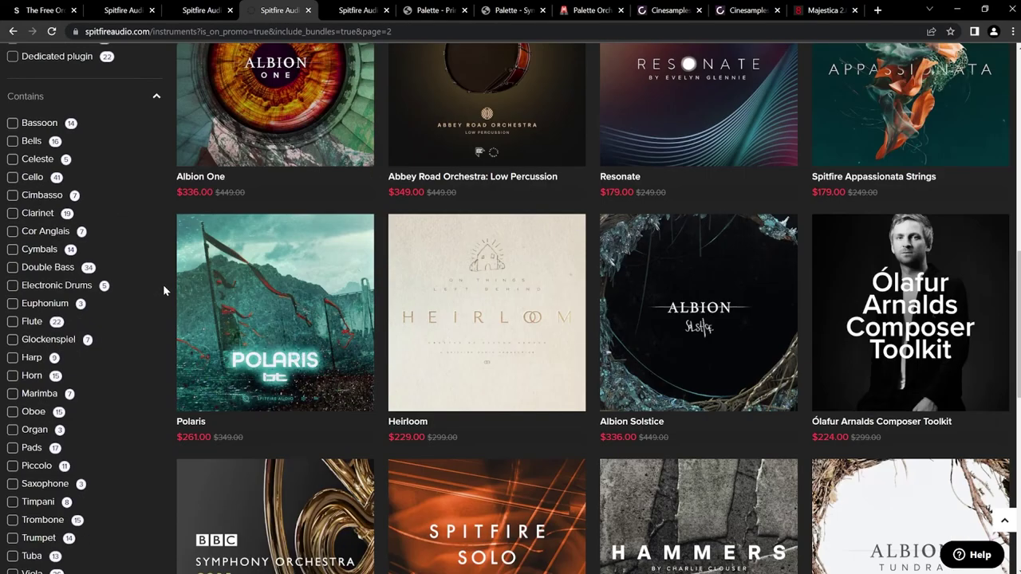
pyautogui.scroll(-3, 162, 284)
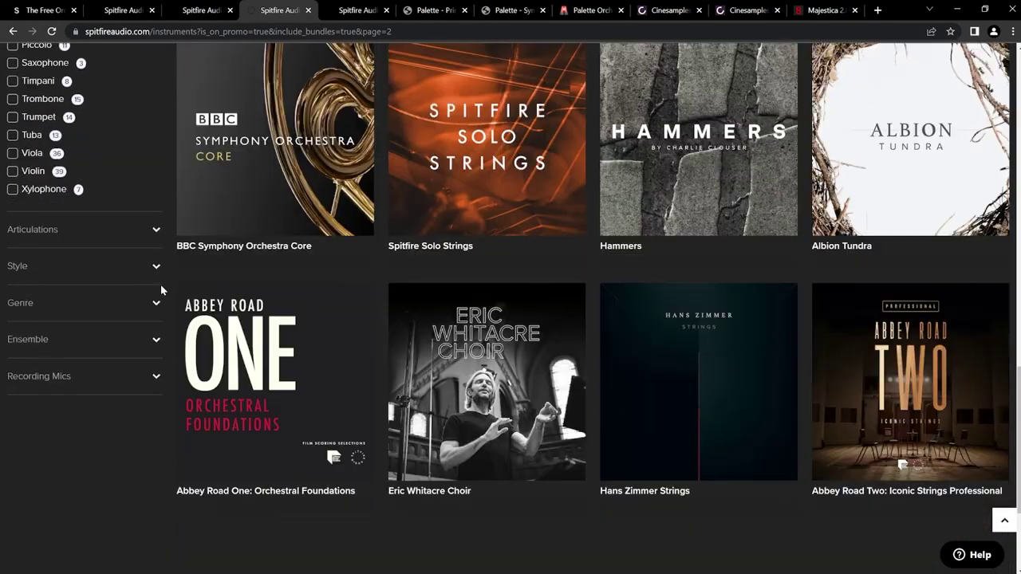
pyautogui.scroll(-2, 160, 284)
pyautogui.scroll(-3, 160, 290)
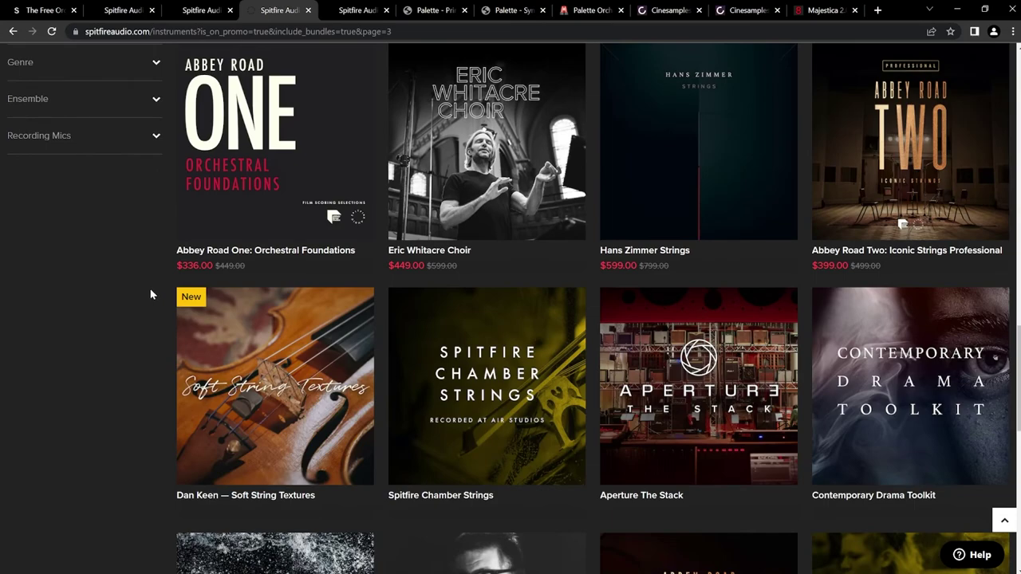
pyautogui.scroll(-2, 149, 295)
pyautogui.scroll(-2, 148, 300)
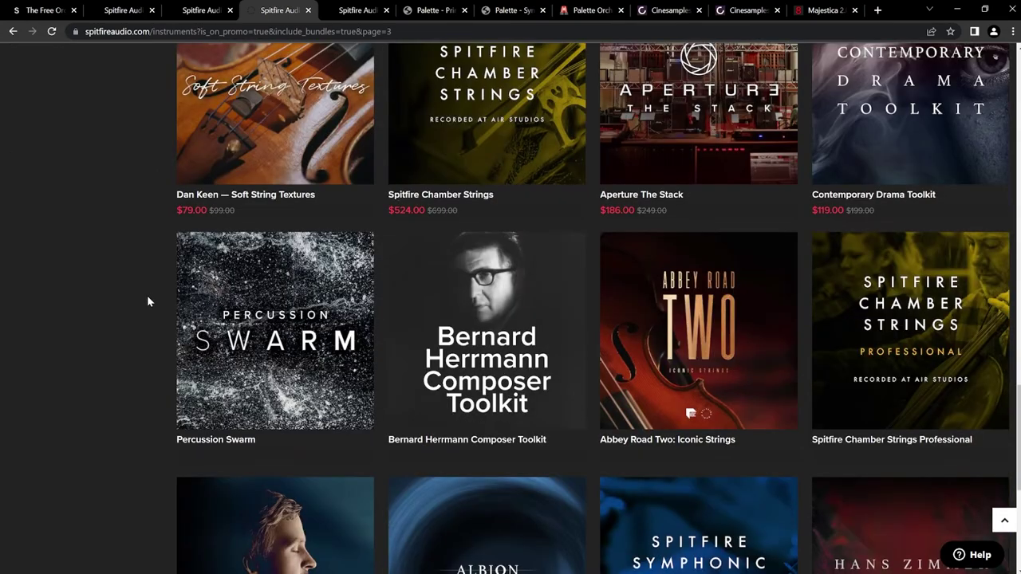
# - Browse the remaining discounted libraries and their prices on the on-offer instruments page, from Percussion Swarm down to Harp Swarm
pyautogui.scroll(-2, 147, 302)
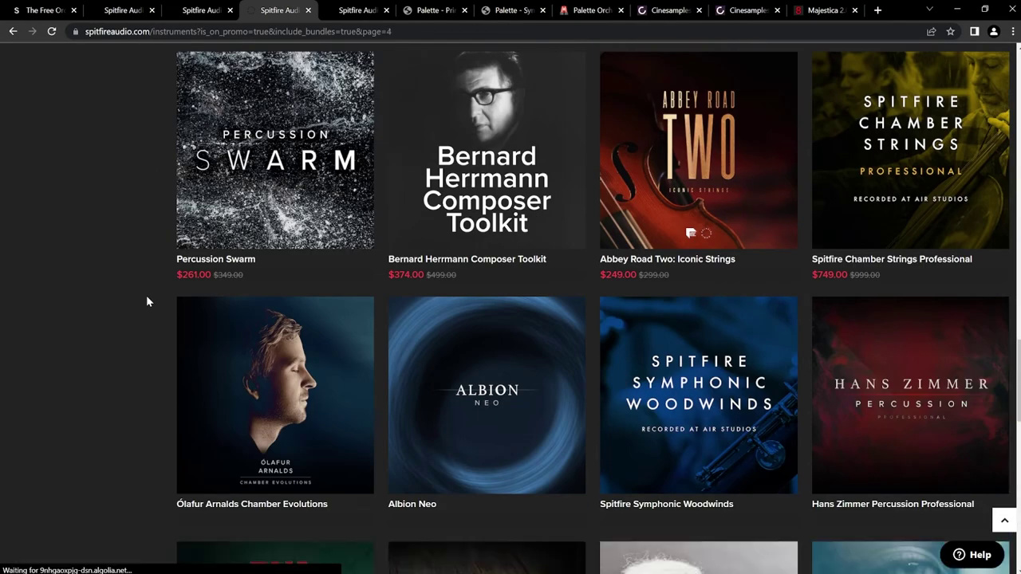
pyautogui.scroll(-1, 146, 295)
pyautogui.scroll(-1, 146, 296)
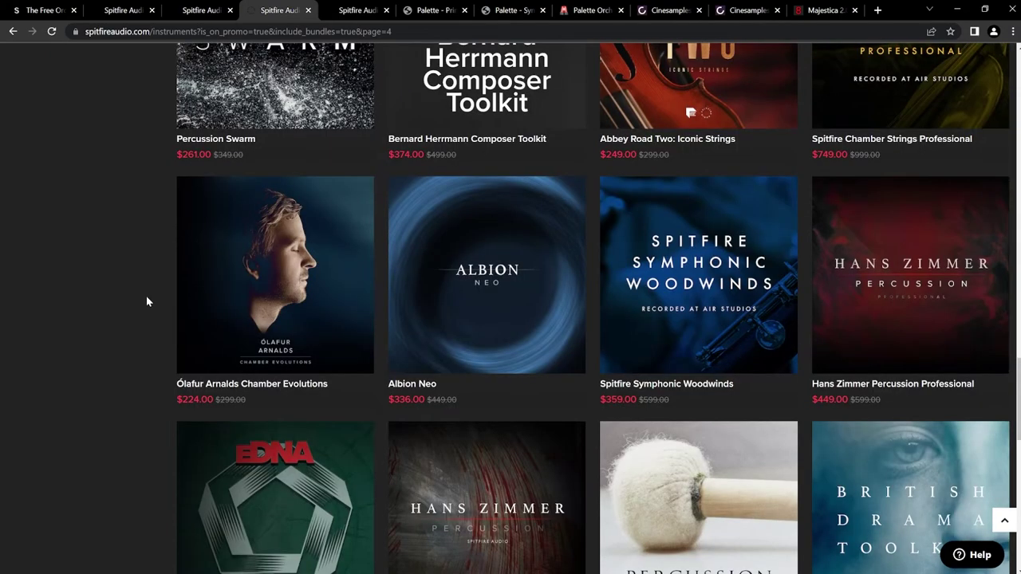
pyautogui.scroll(-3, 146, 296)
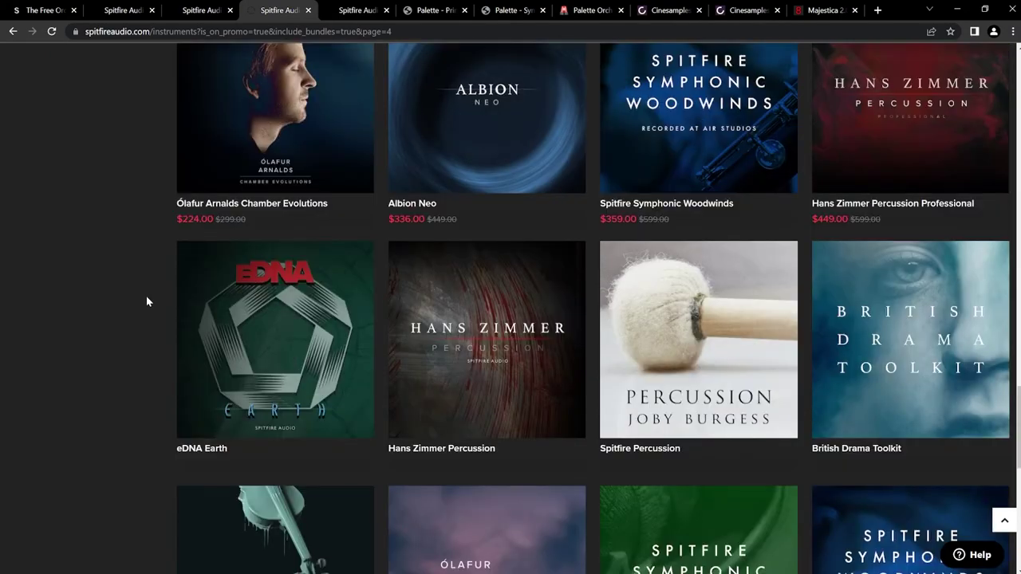
pyautogui.scroll(-2, 146, 296)
pyautogui.scroll(-1, 145, 297)
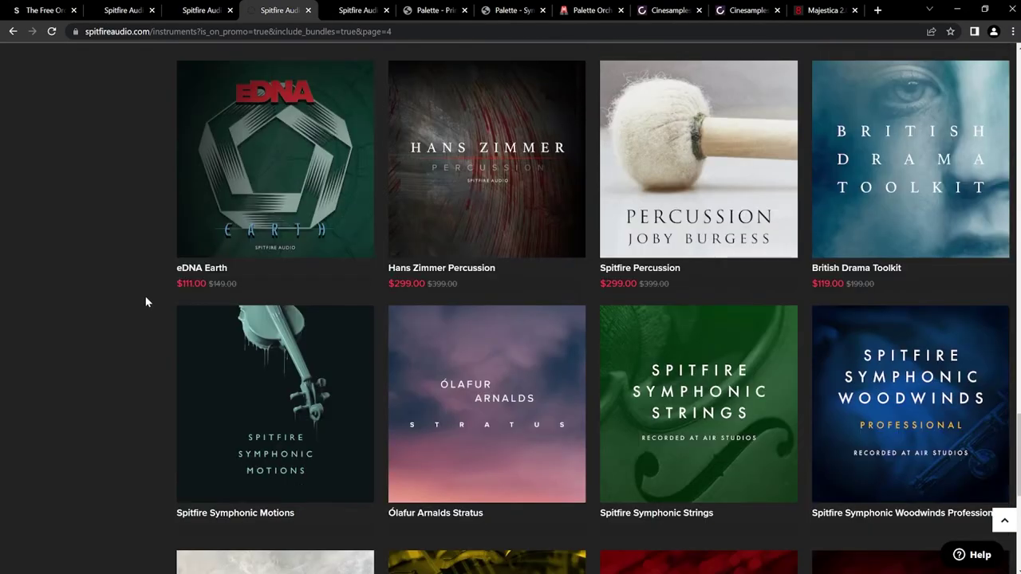
pyautogui.scroll(-3, 146, 301)
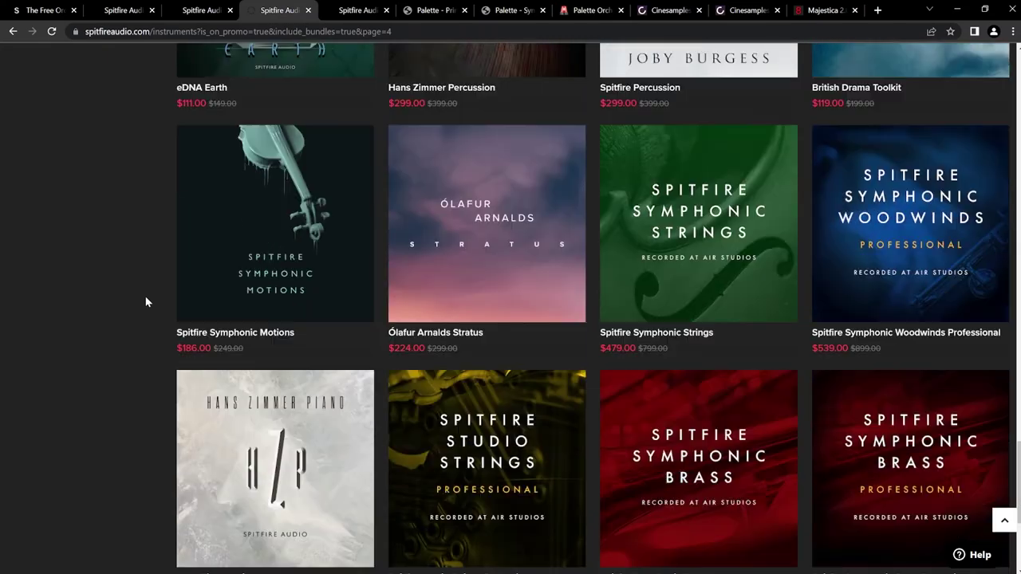
pyautogui.scroll(-3, 146, 301)
pyautogui.scroll(-1, 146, 301)
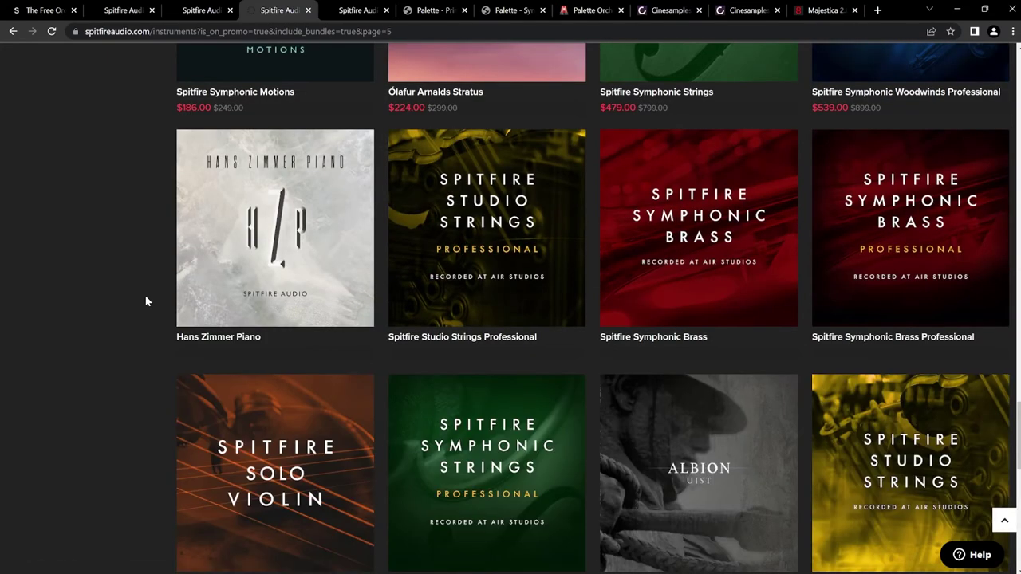
pyautogui.scroll(-1, 146, 301)
pyautogui.scroll(-4, 145, 301)
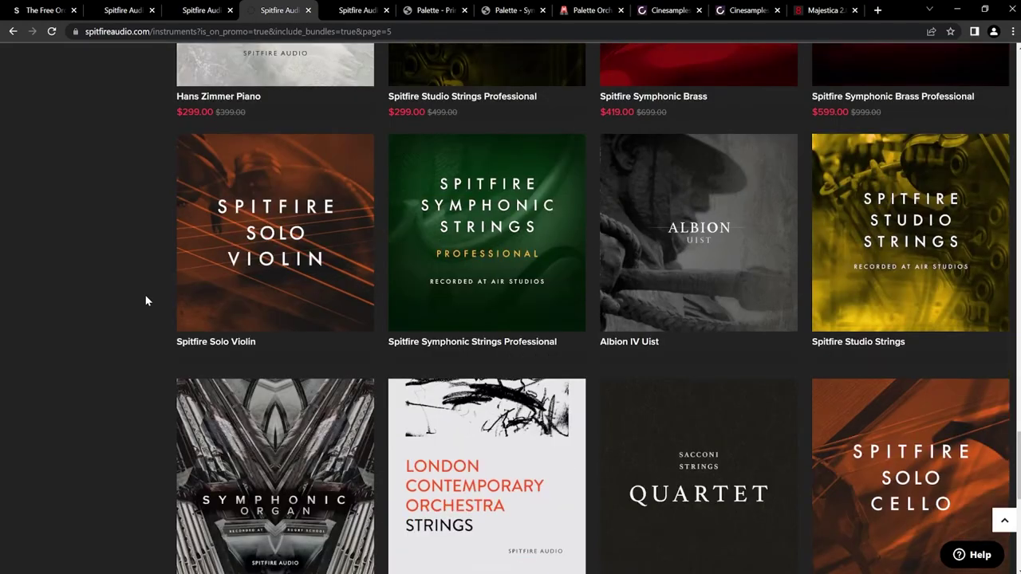
pyautogui.scroll(-2, 146, 301)
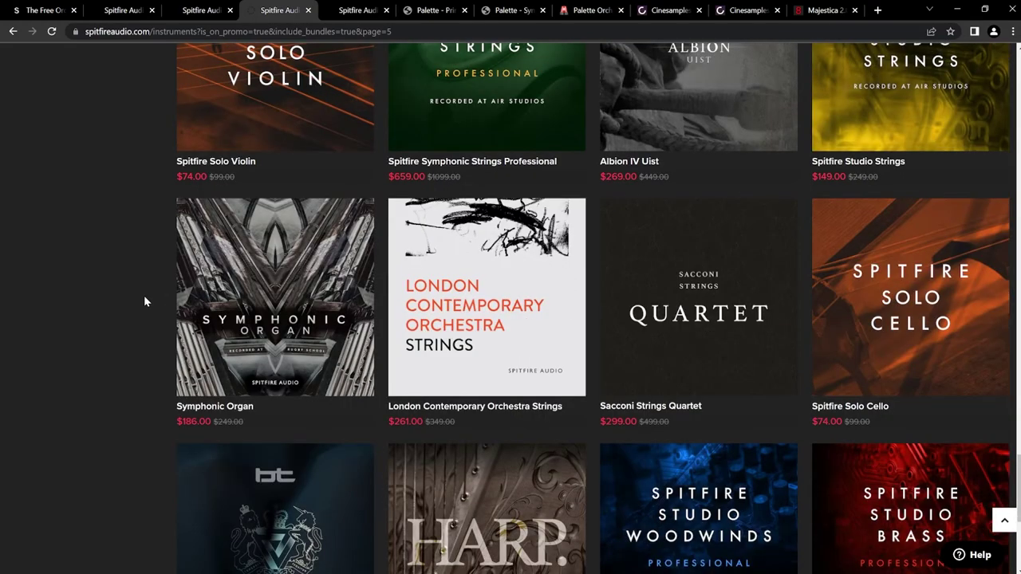
pyautogui.scroll(-2, 144, 301)
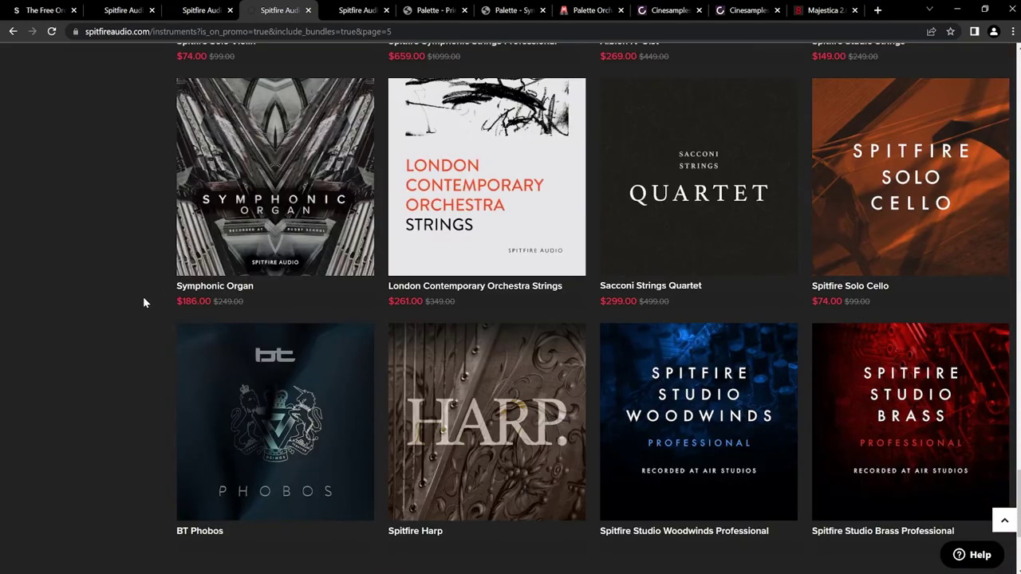
pyautogui.scroll(-2, 144, 302)
pyautogui.scroll(-1, 143, 301)
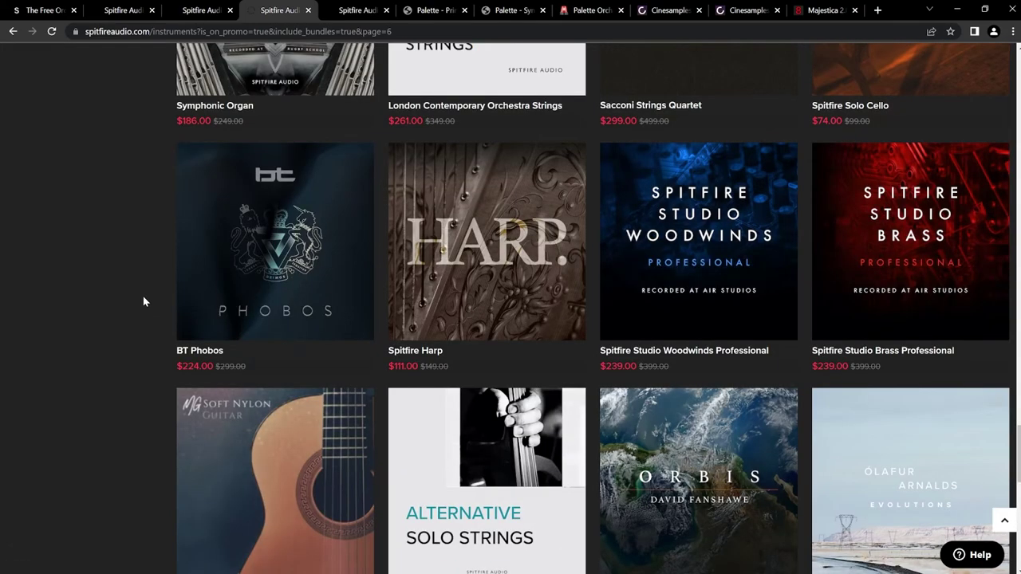
pyautogui.scroll(-2, 142, 295)
pyautogui.scroll(-1, 141, 294)
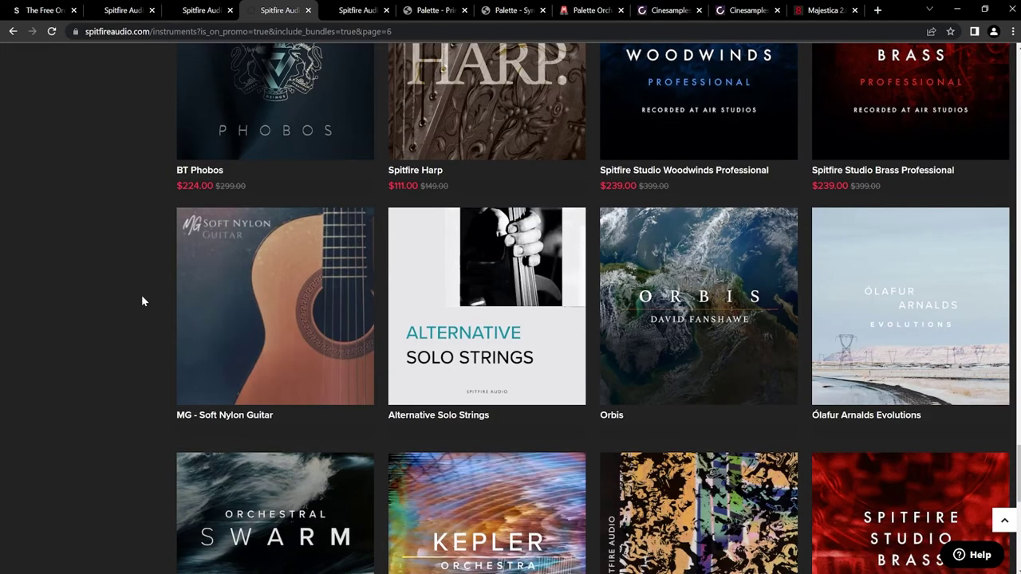
pyautogui.scroll(-1, 141, 297)
pyautogui.scroll(-1, 142, 297)
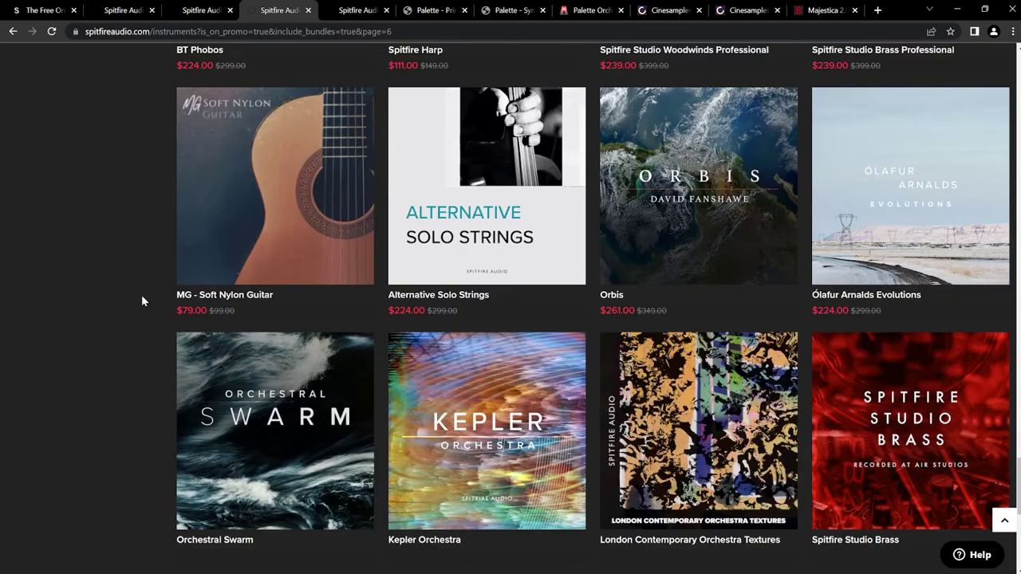
pyautogui.scroll(-4, 141, 294)
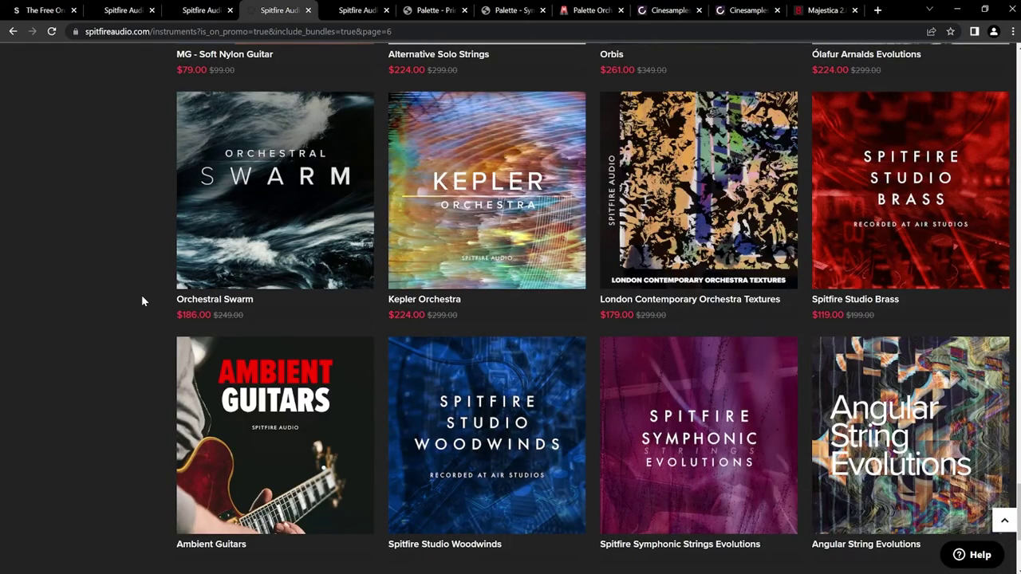
pyautogui.scroll(-2, 141, 294)
pyautogui.scroll(-2, 141, 294)
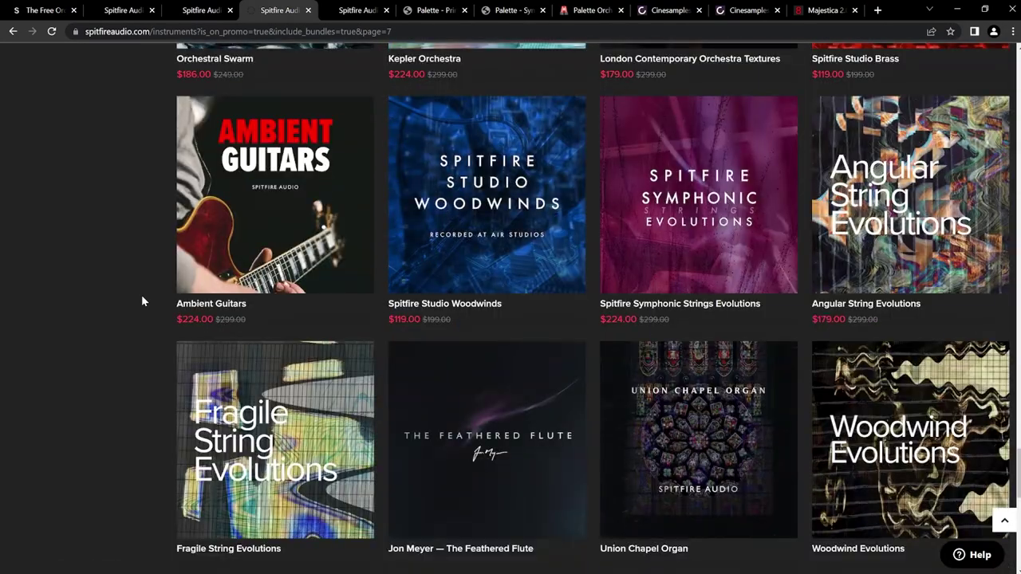
pyautogui.scroll(-1, 141, 300)
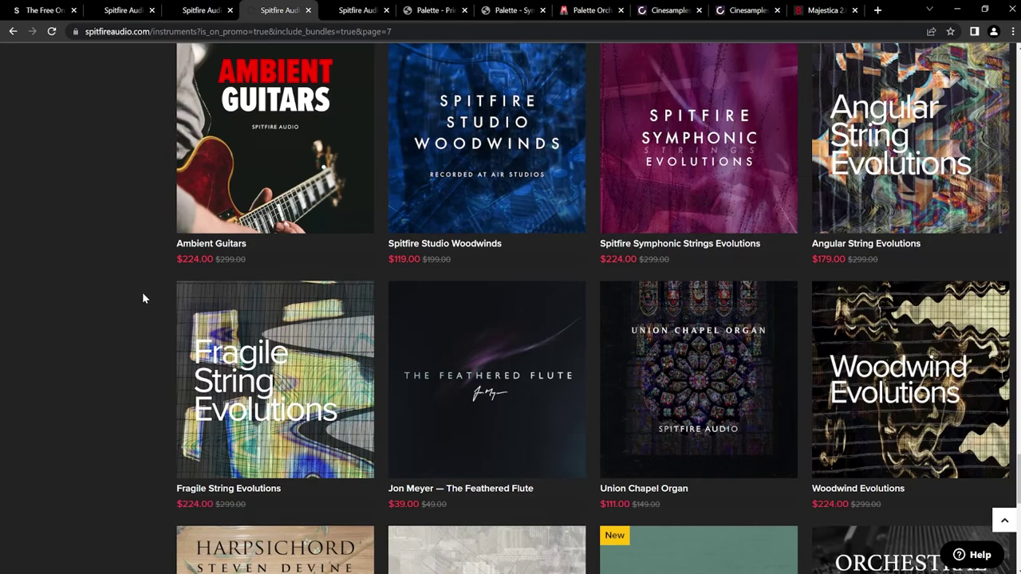
pyautogui.scroll(-1, 142, 297)
pyautogui.scroll(-2, 141, 299)
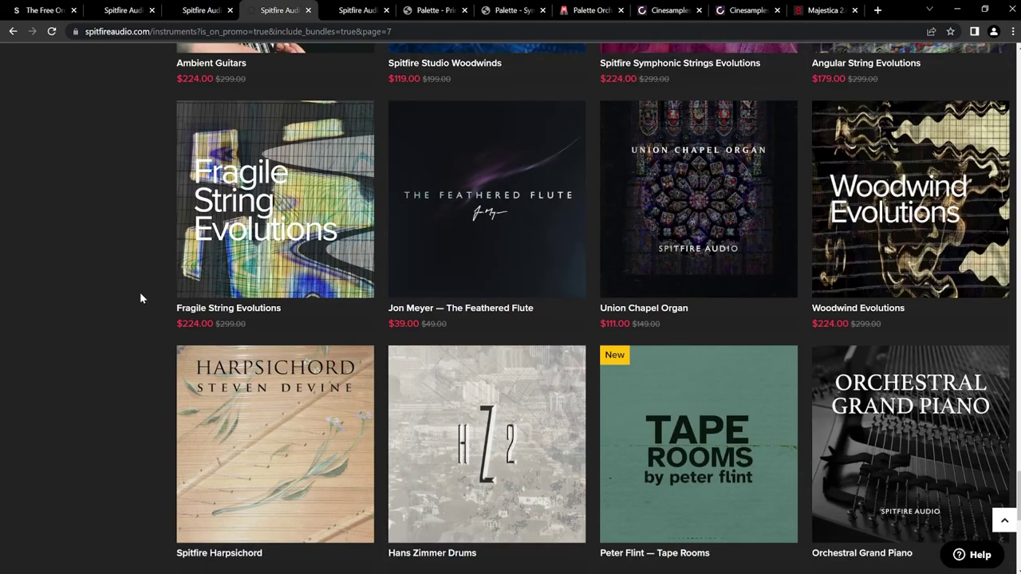
pyautogui.scroll(-5, 140, 292)
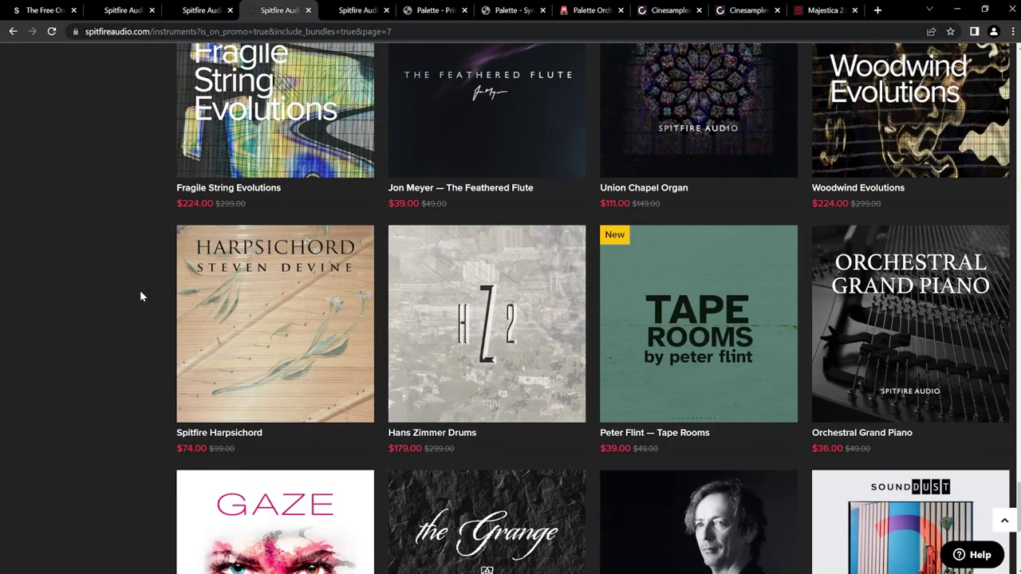
pyautogui.scroll(-1, 141, 296)
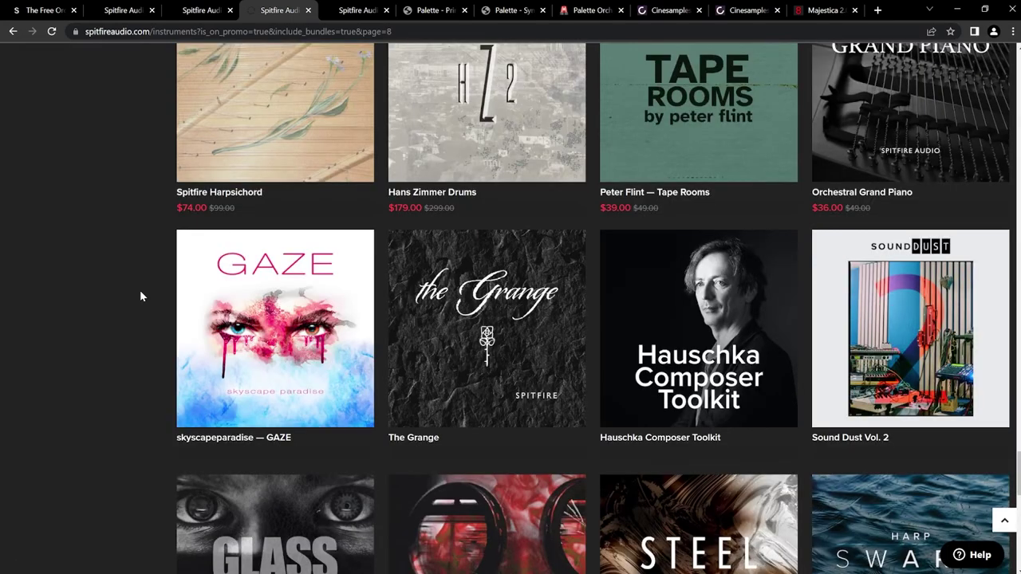
pyautogui.scroll(-2, 141, 296)
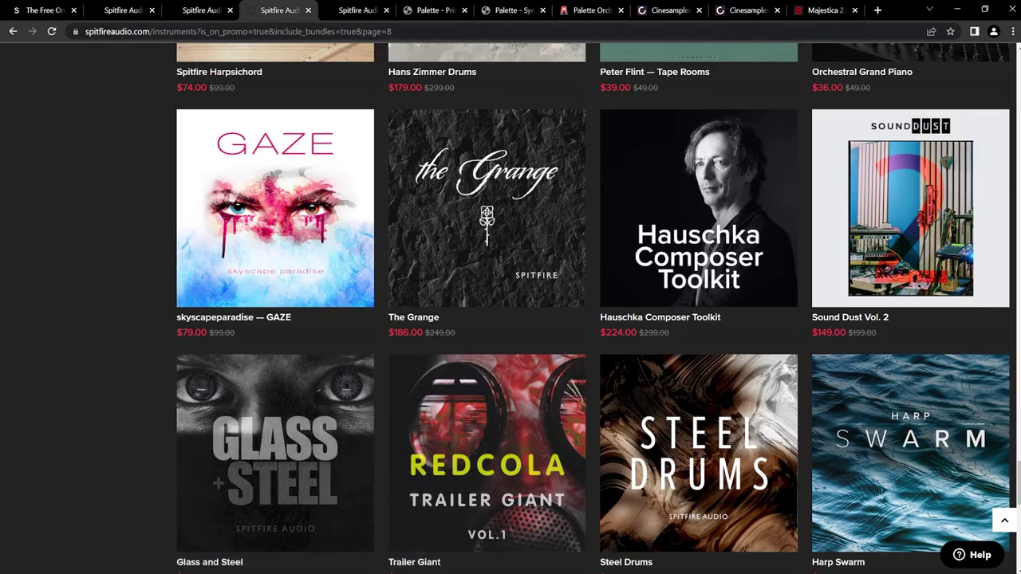
# - Show Spitfire Audio's Aperture Cassette Symphony page and review its Black Weekend free-gift terms, description and walkthrough section
pyautogui.hotkey('ctrl', 'Tab')
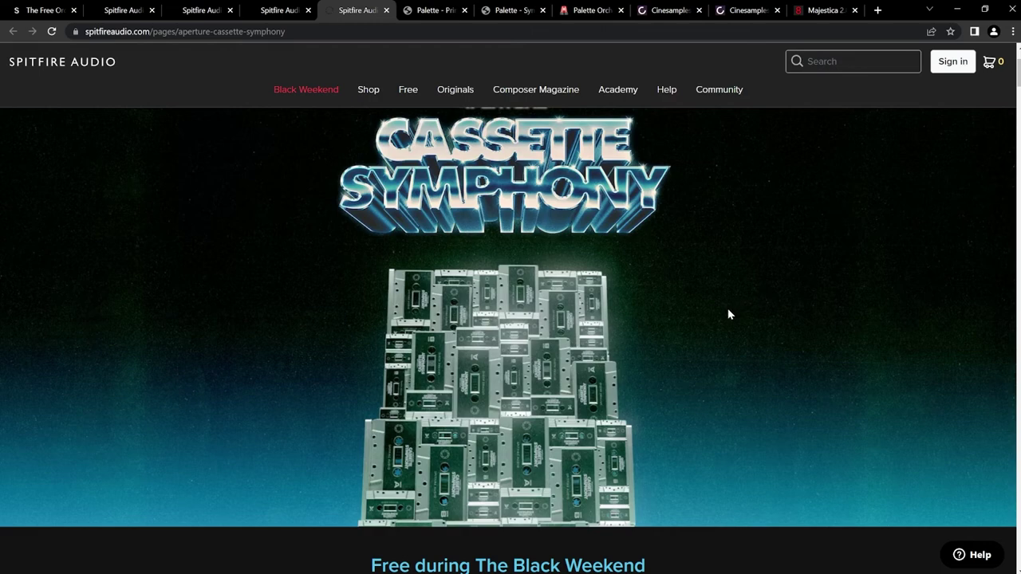
pyautogui.scroll(-2, 727, 314)
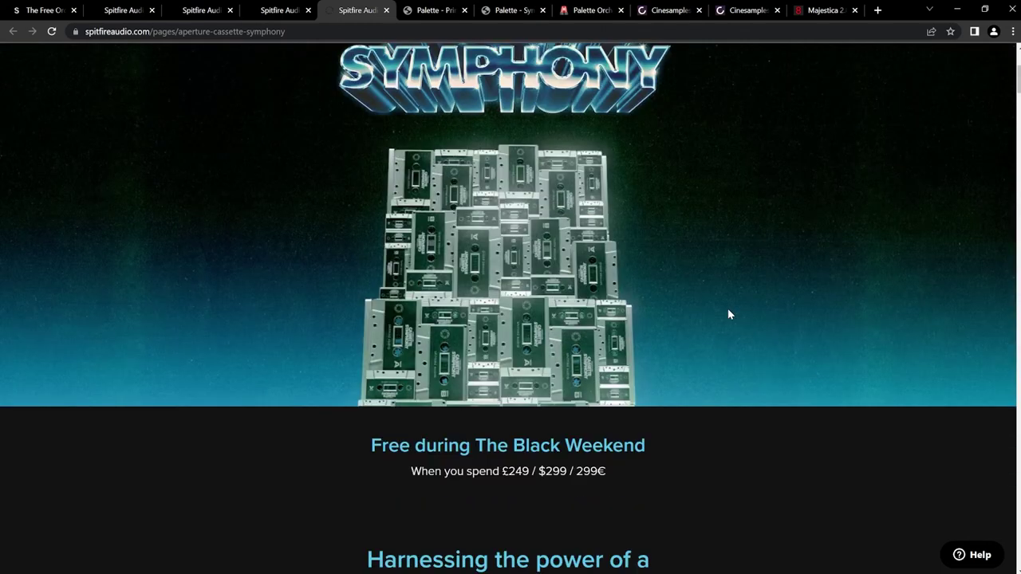
pyautogui.scroll(-1, 727, 315)
pyautogui.scroll(-1, 727, 315)
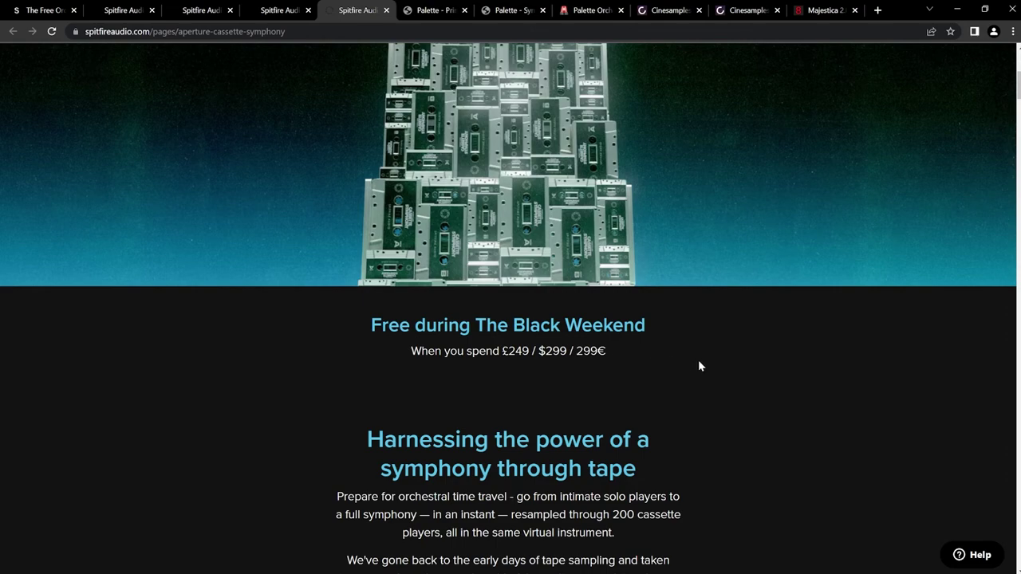
pyautogui.scroll(-5, 807, 383)
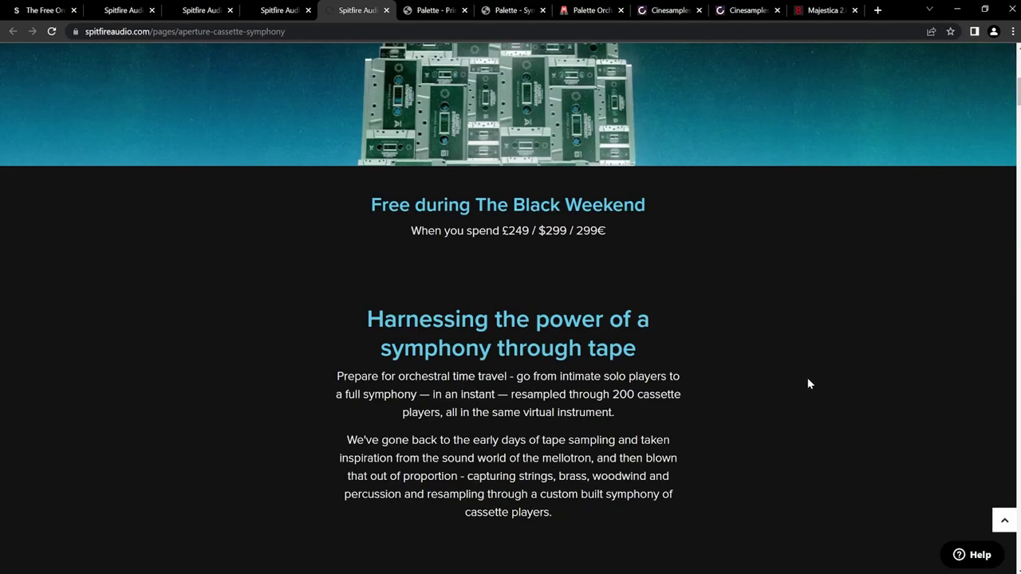
pyautogui.scroll(-3, 877, 375)
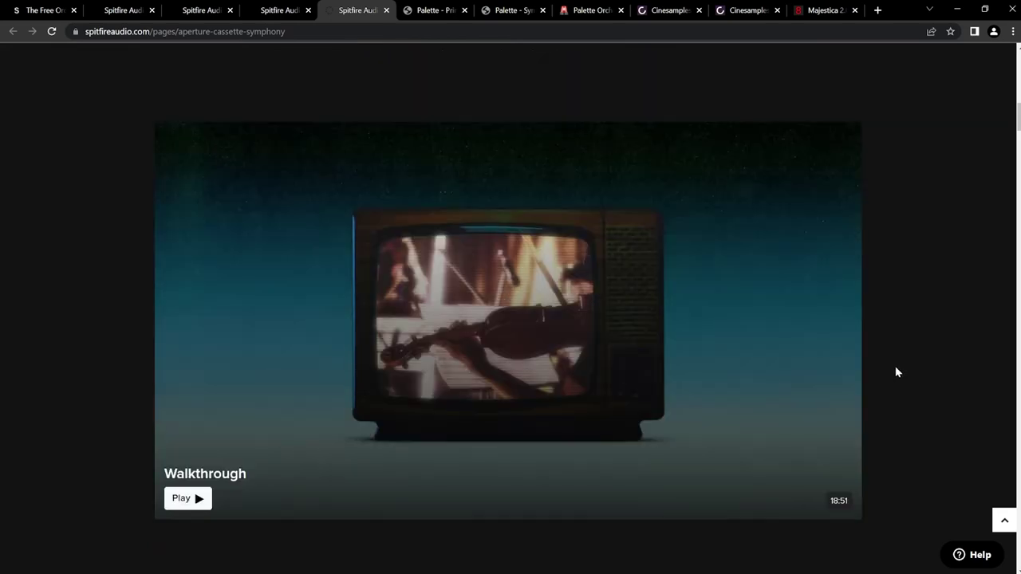
pyautogui.scroll(5, 894, 371)
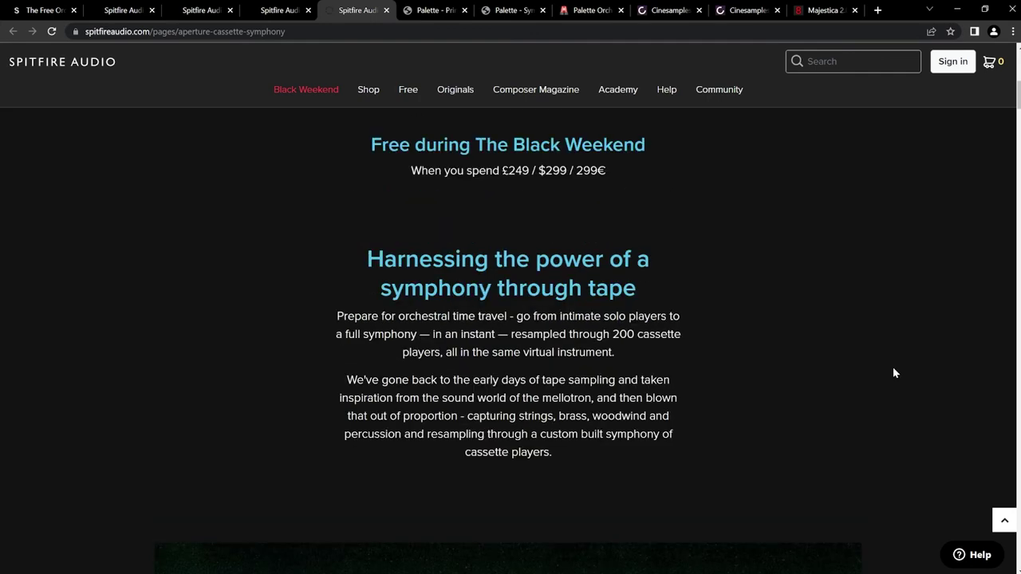
pyautogui.scroll(1, 893, 373)
pyautogui.scroll(4, 871, 374)
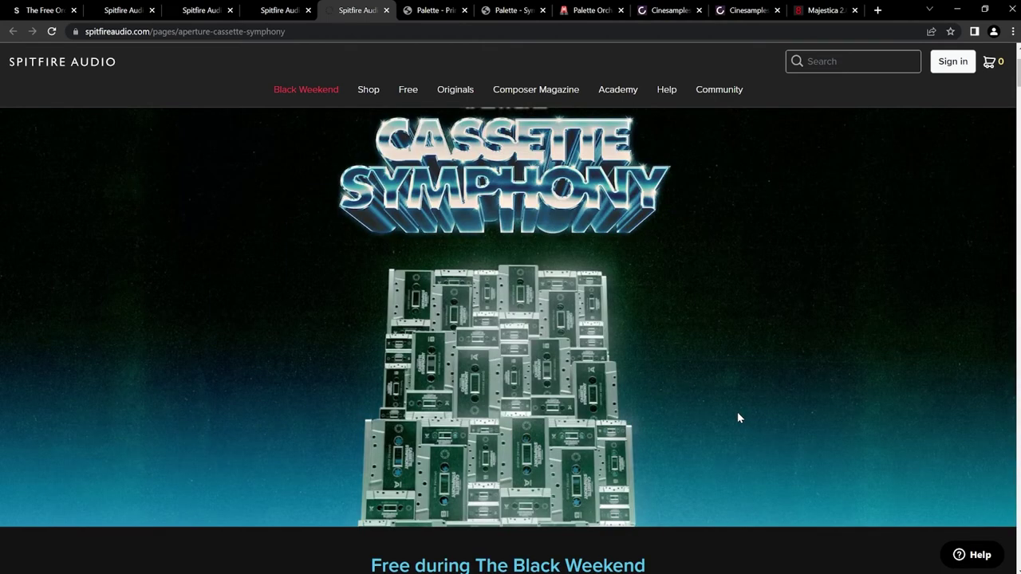
pyautogui.scroll(2, 739, 416)
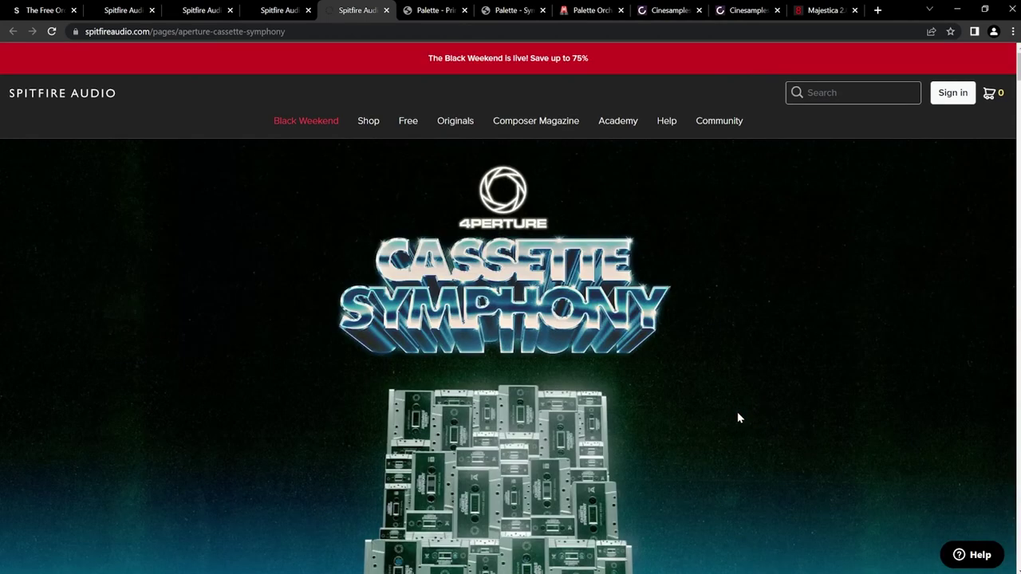
pyautogui.scroll(-3, 738, 416)
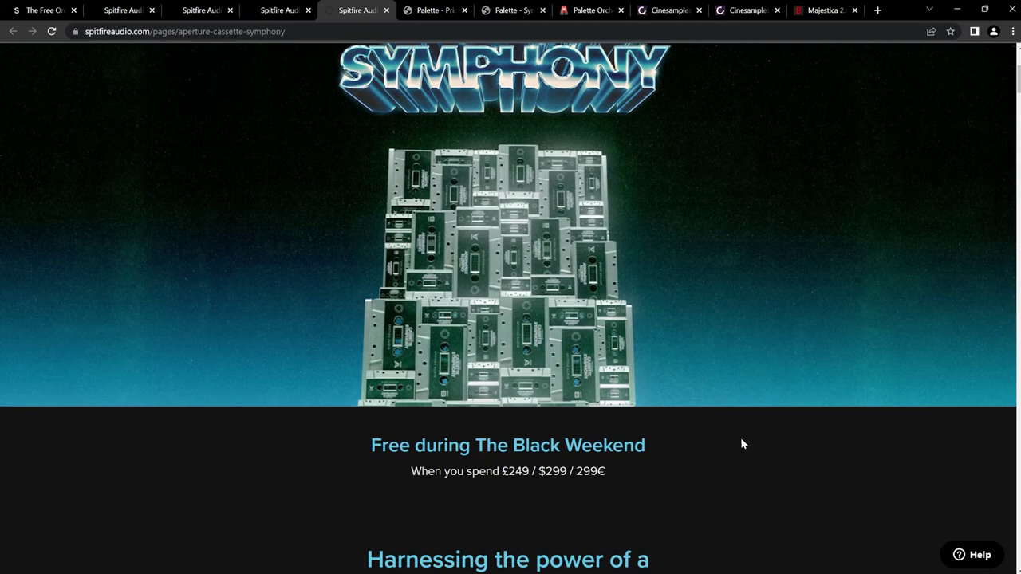
pyautogui.scroll(-2, 740, 443)
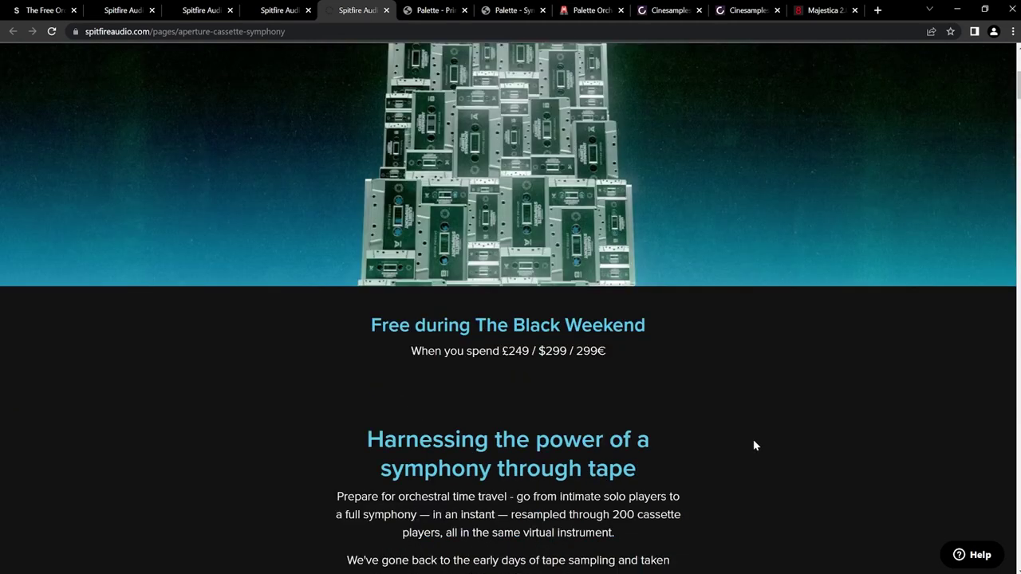
pyautogui.scroll(2, 748, 445)
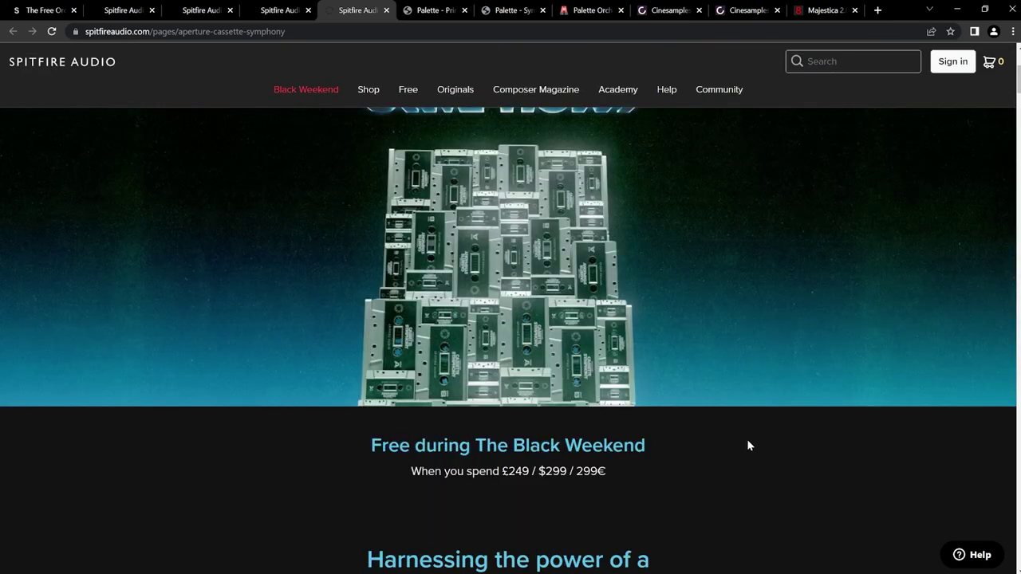
pyautogui.scroll(3, 737, 453)
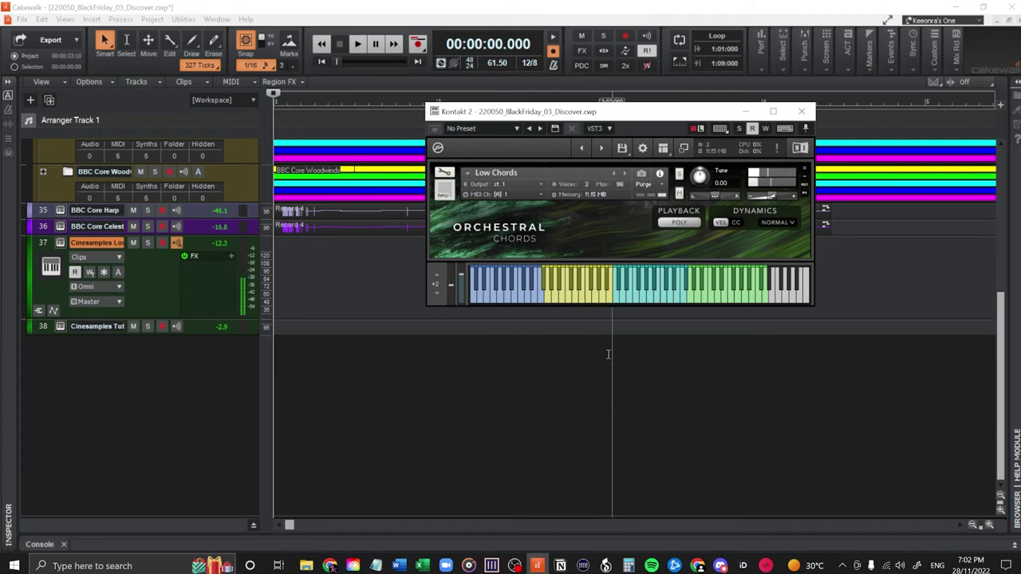
# - Close the Low Chords Kontakt instrument, and select the Cinesamples Tutti track and open its Tutti Chords instrument
pyautogui.click(800, 111)
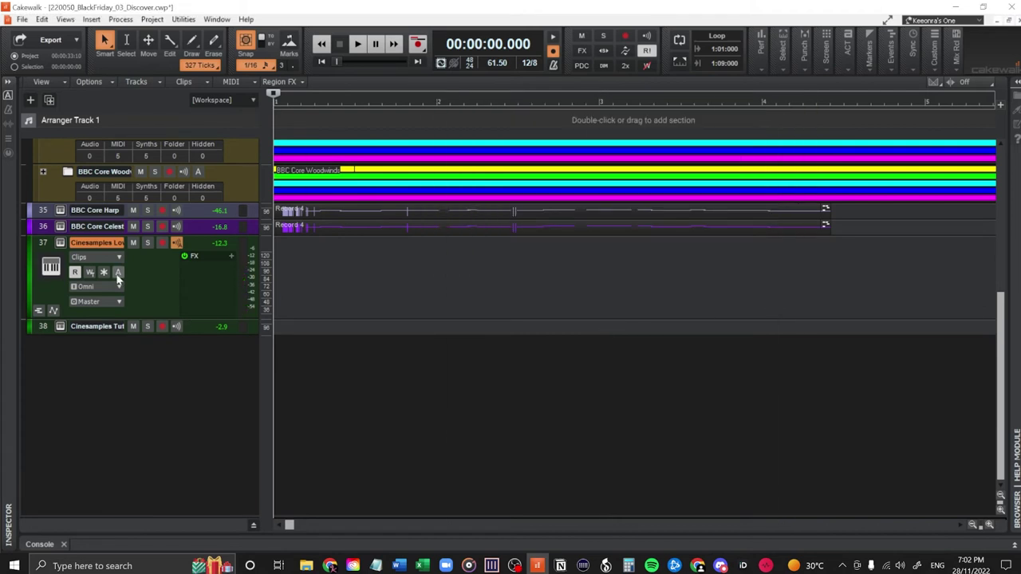
pyautogui.click(197, 327)
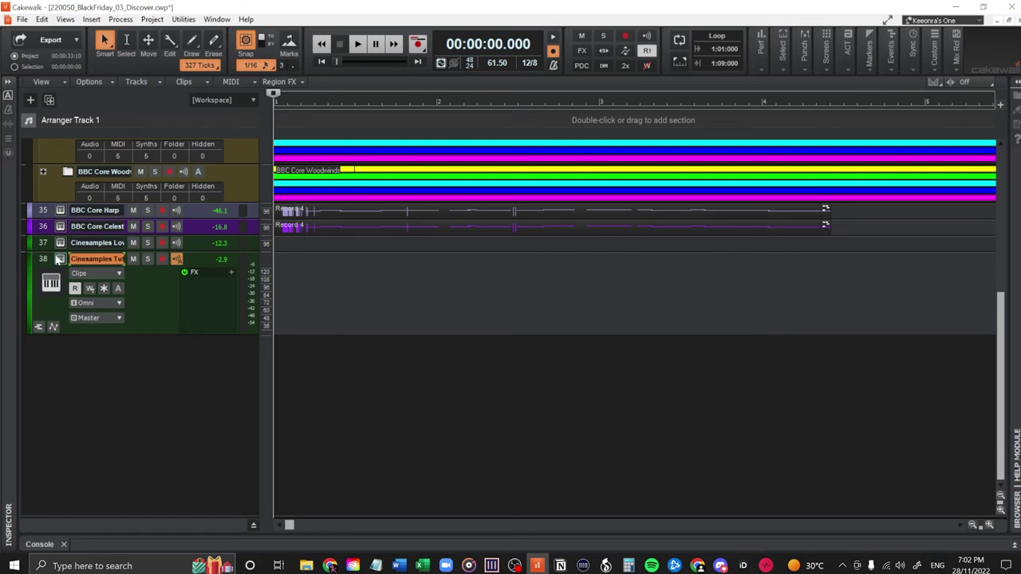
pyautogui.click(61, 259)
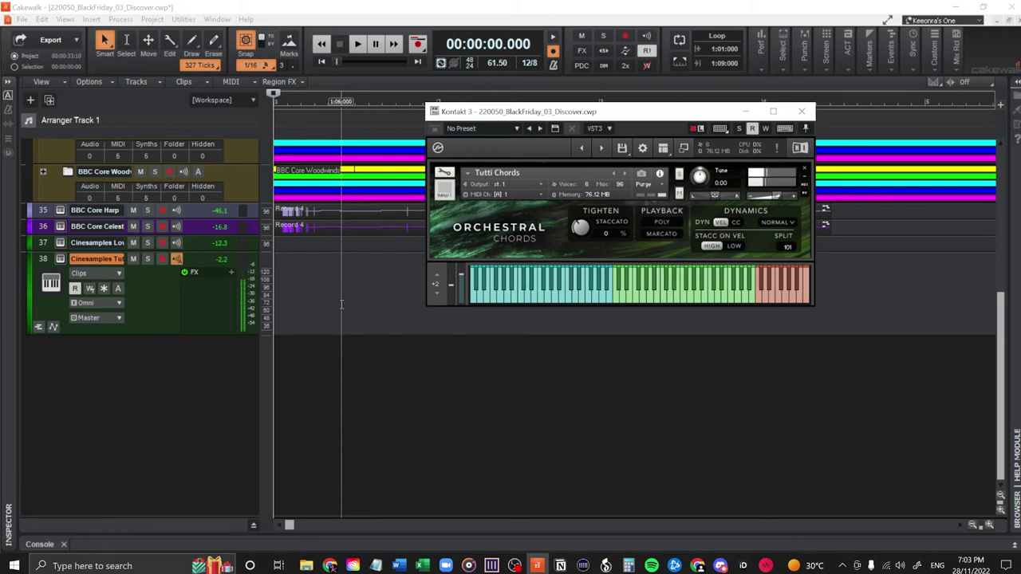
pyautogui.click(350, 330)
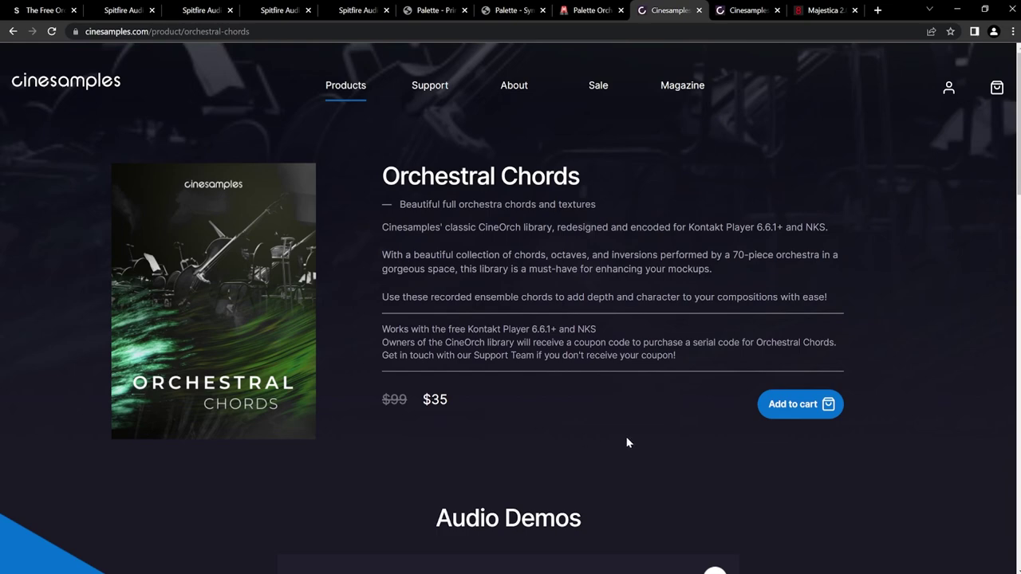
# - Show the Cinesamples home page and review its sitewide sale banner, featured instruments and instrument categories
pyautogui.hotkey('ctrl', 'Tab')
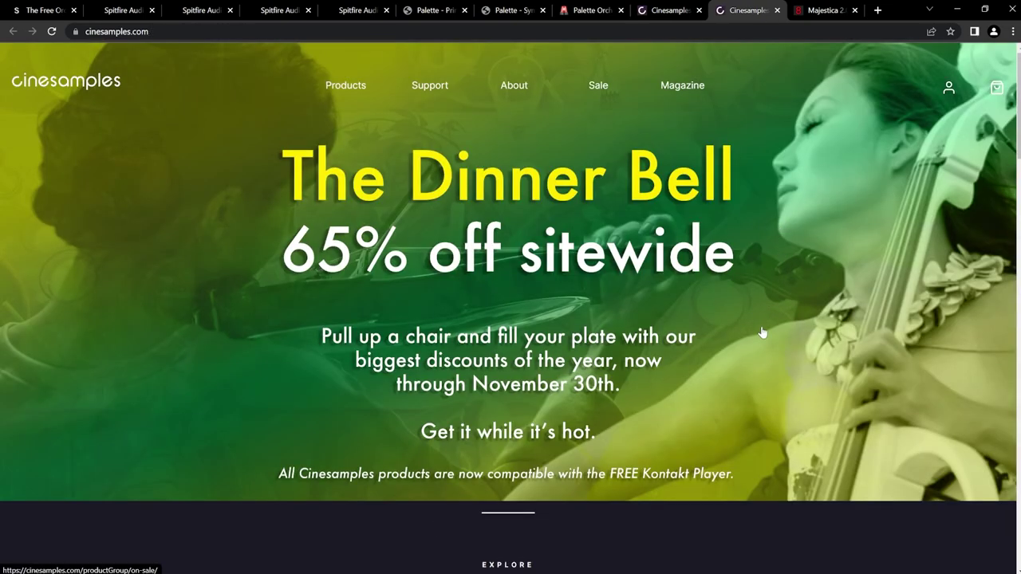
pyautogui.scroll(-3, 761, 332)
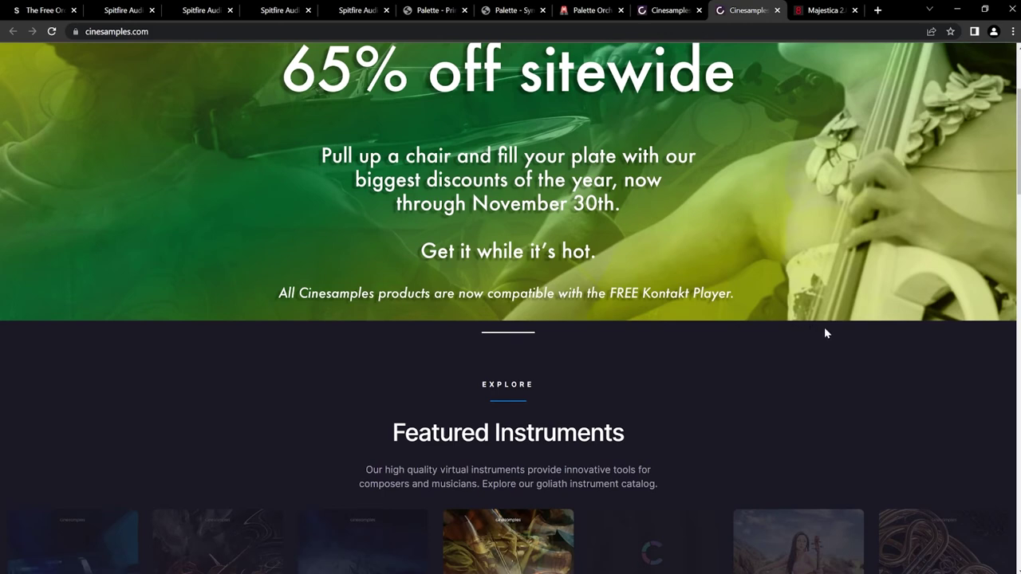
pyautogui.scroll(-5, 852, 334)
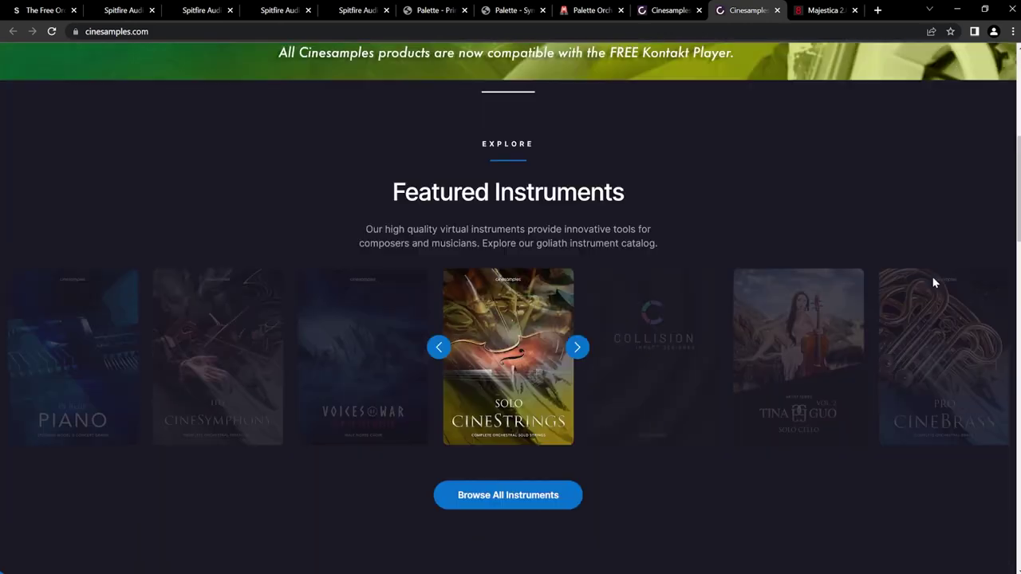
pyautogui.scroll(-6, 863, 360)
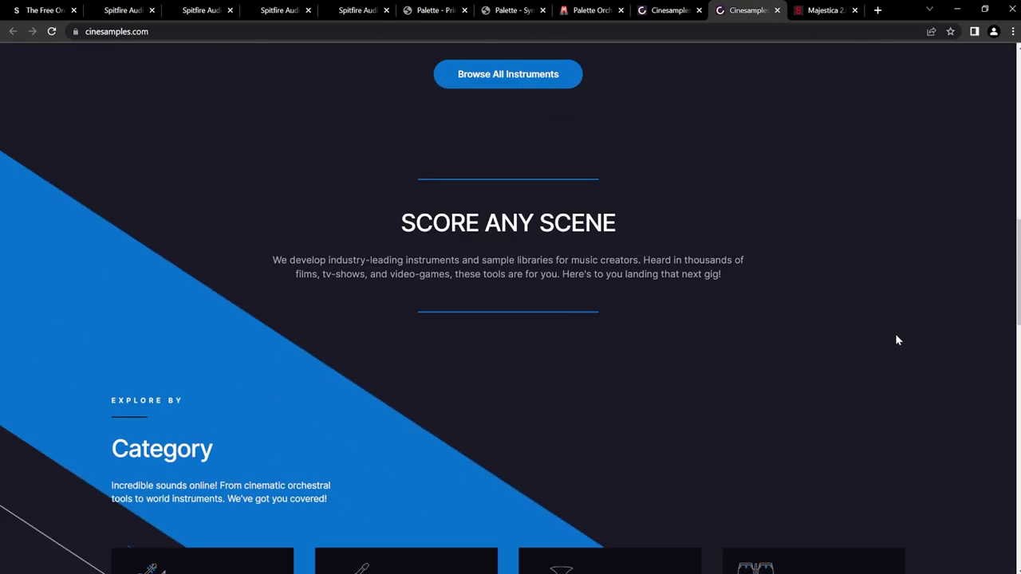
pyautogui.scroll(-4, 947, 327)
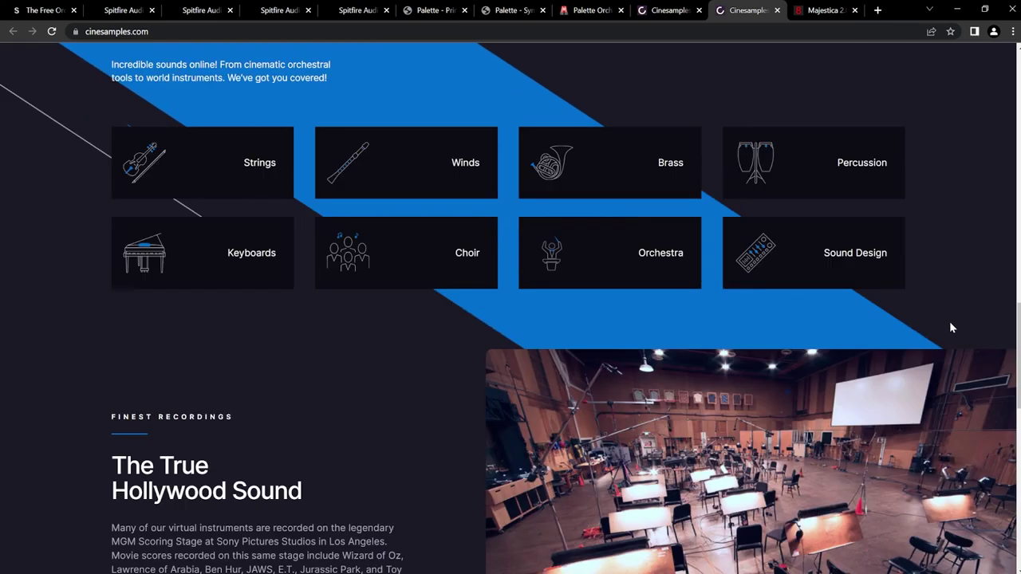
# - Open the Orchestra category and browse the CineSymphony series libraries and their sale prices, from CineBrass CORE down to the CineSymphony COMPLETE Bundle
pyautogui.click(635, 254)
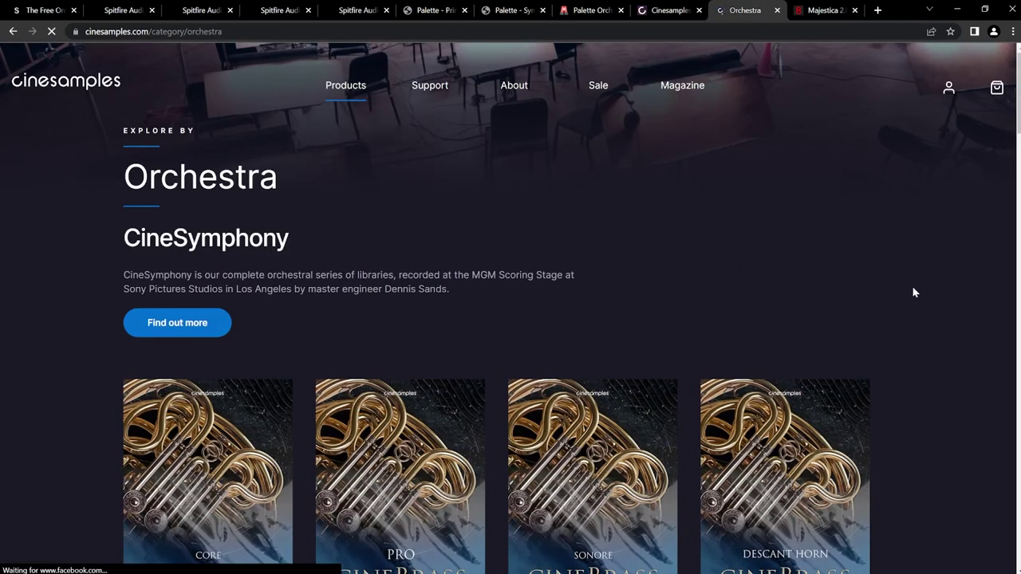
pyautogui.scroll(-2, 911, 285)
pyautogui.scroll(-1, 929, 306)
pyautogui.scroll(-2, 931, 317)
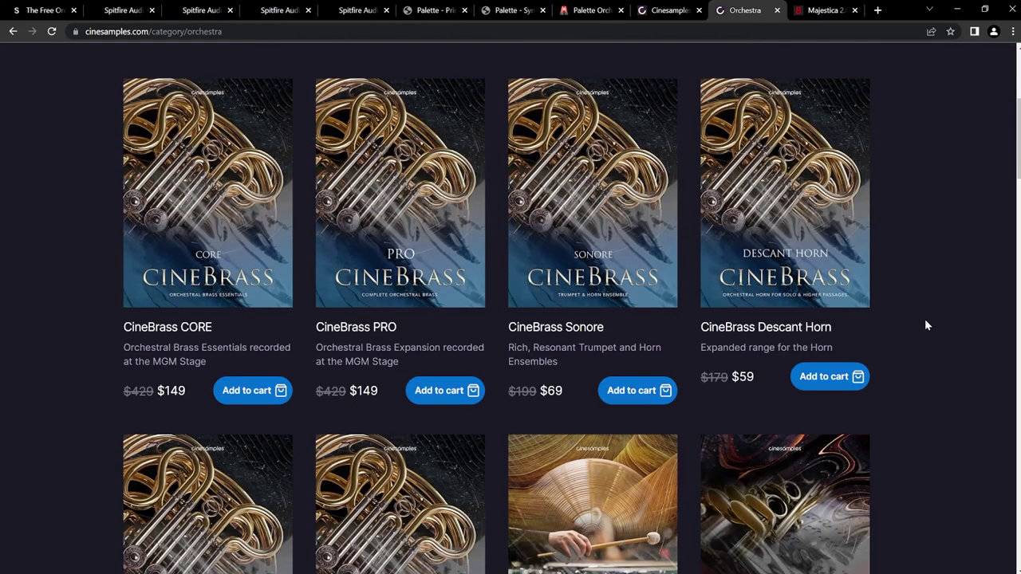
pyautogui.scroll(-5, 925, 322)
pyautogui.scroll(-2, 935, 331)
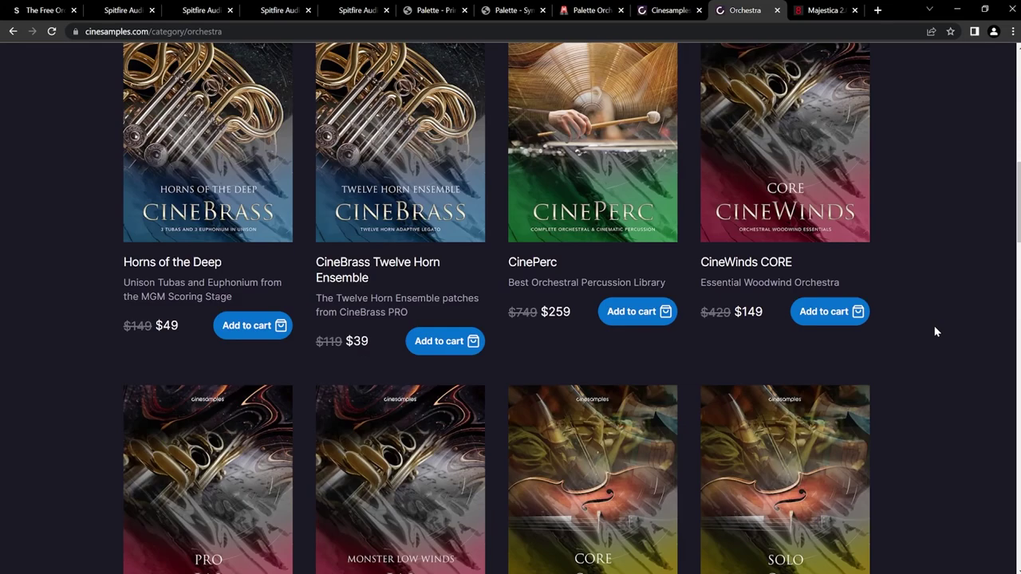
pyautogui.scroll(-1, 936, 332)
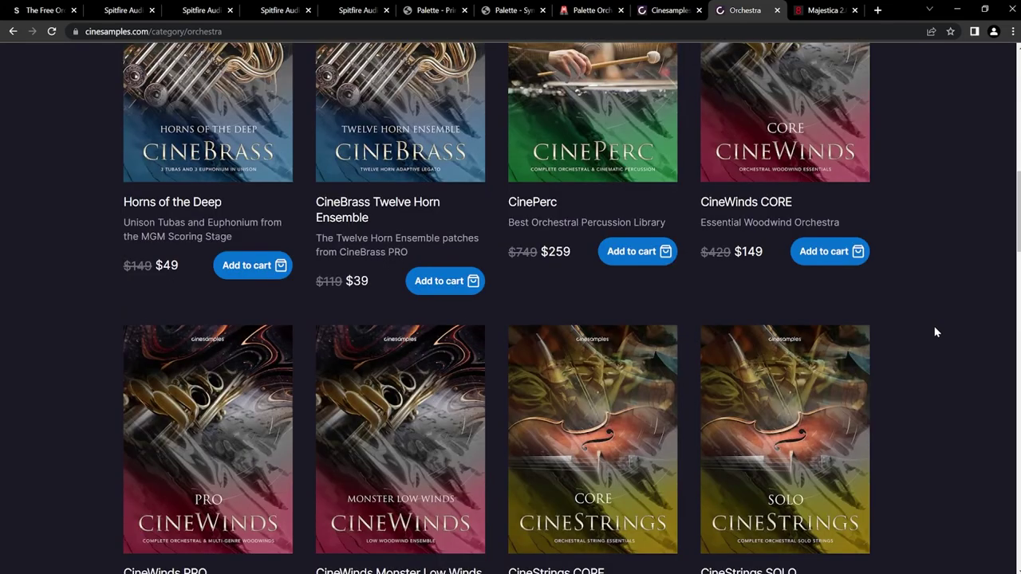
pyautogui.scroll(-1, 936, 332)
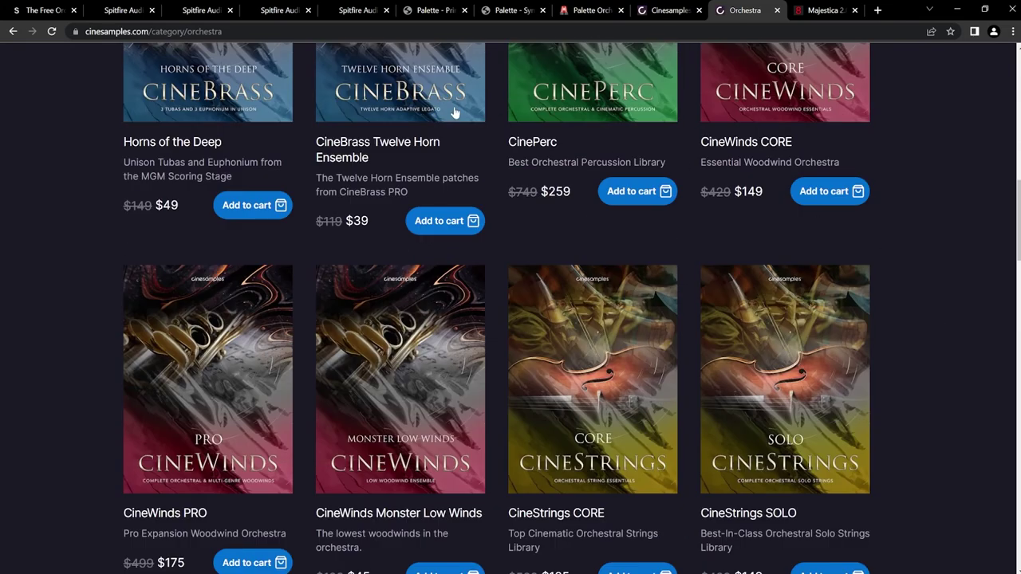
pyautogui.scroll(-8, 904, 350)
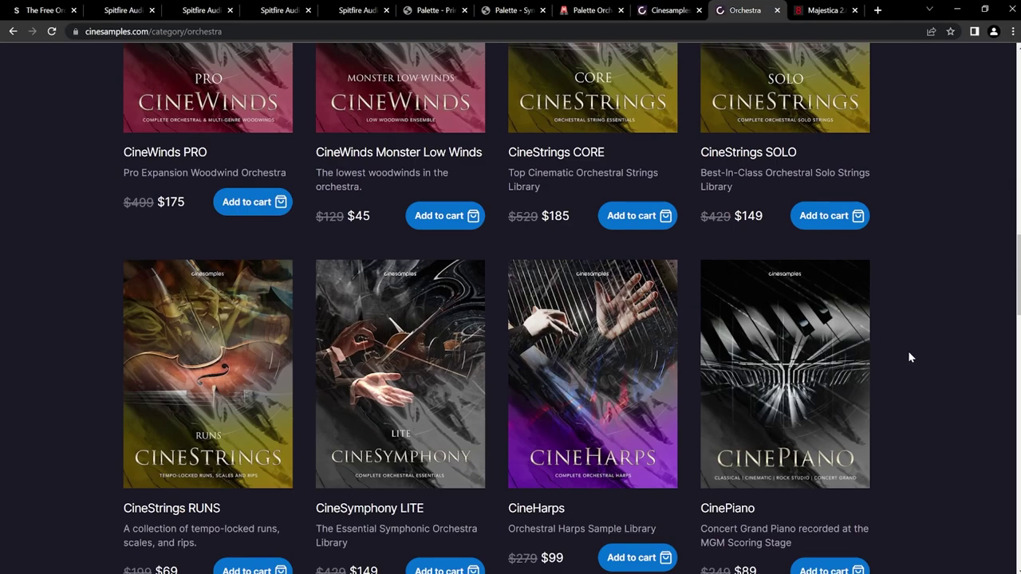
pyautogui.scroll(-4, 909, 319)
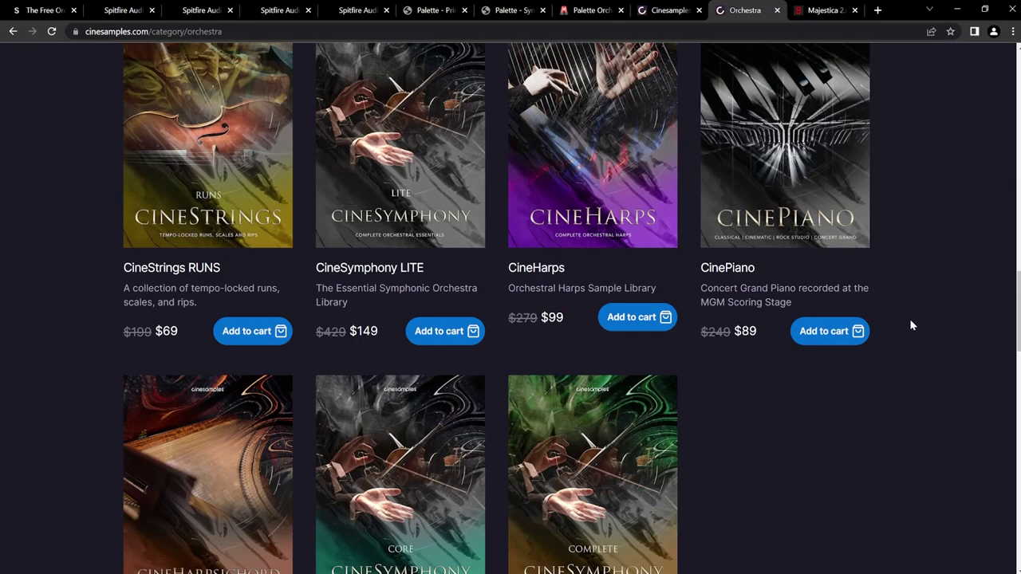
pyautogui.scroll(-2, 891, 326)
pyautogui.scroll(-1, 885, 323)
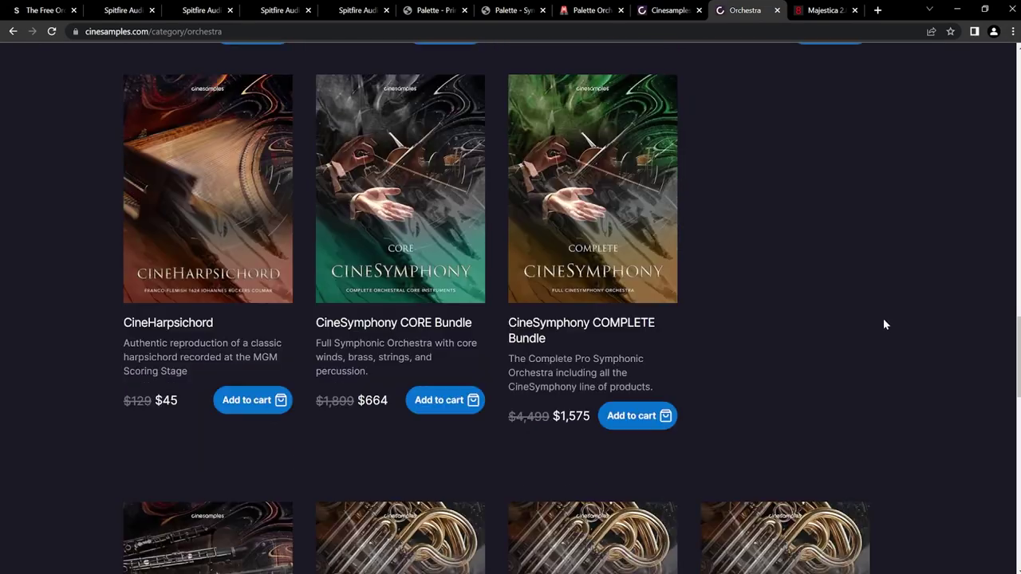